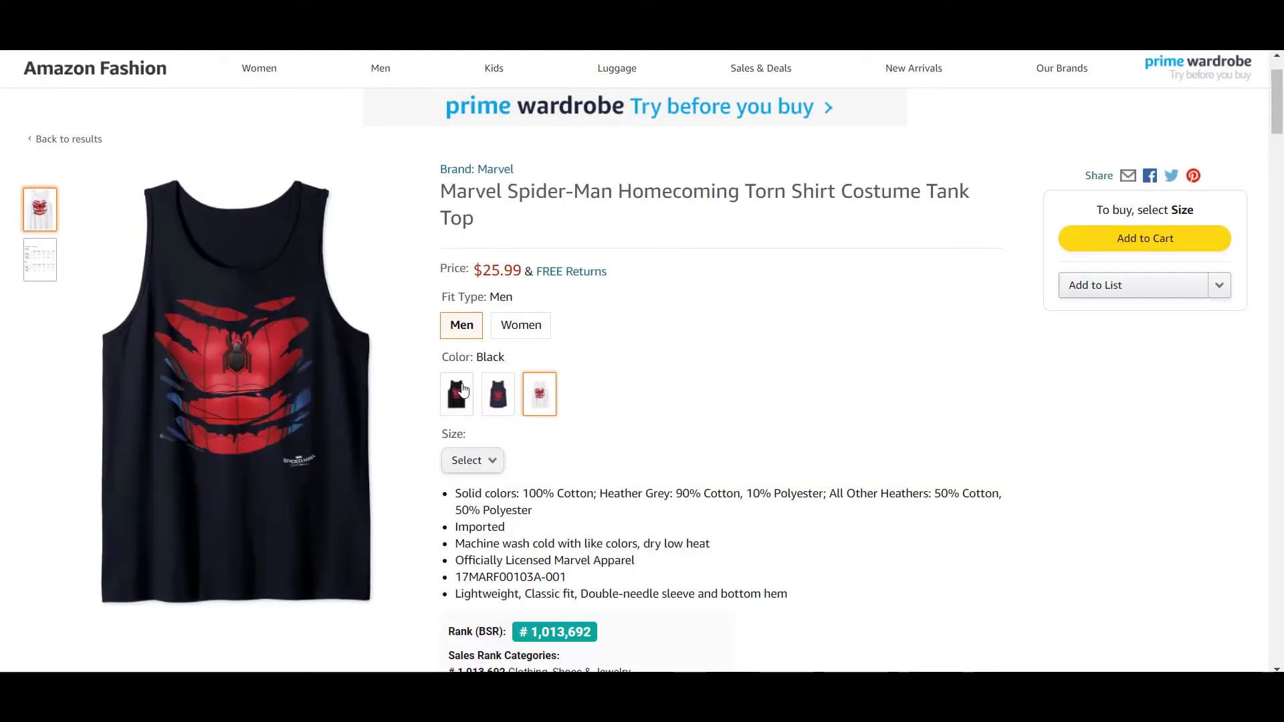
# View the black color option of the Spider-Man torn shirt tank top.
pyautogui.click(463, 390)
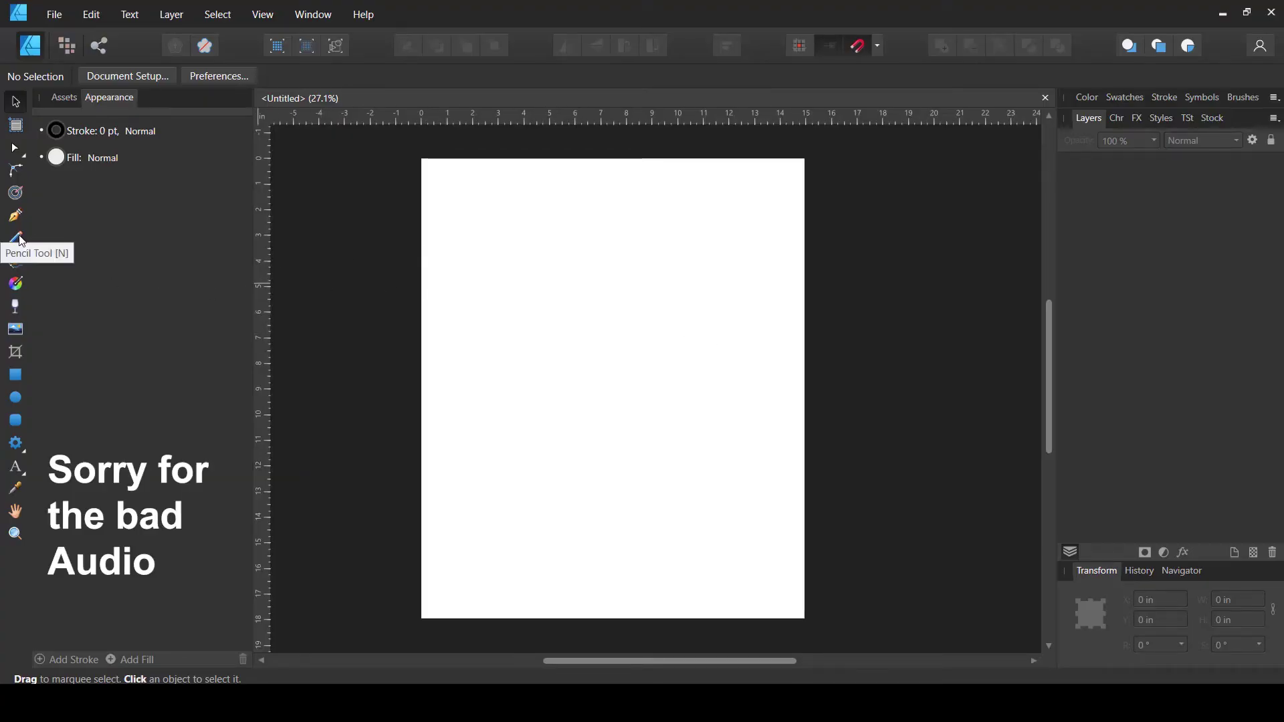
# Draw a closed, jagged tear outline across the upper half of the page with the Pencil tool at 0.6 pt.
pyautogui.click(16, 241)
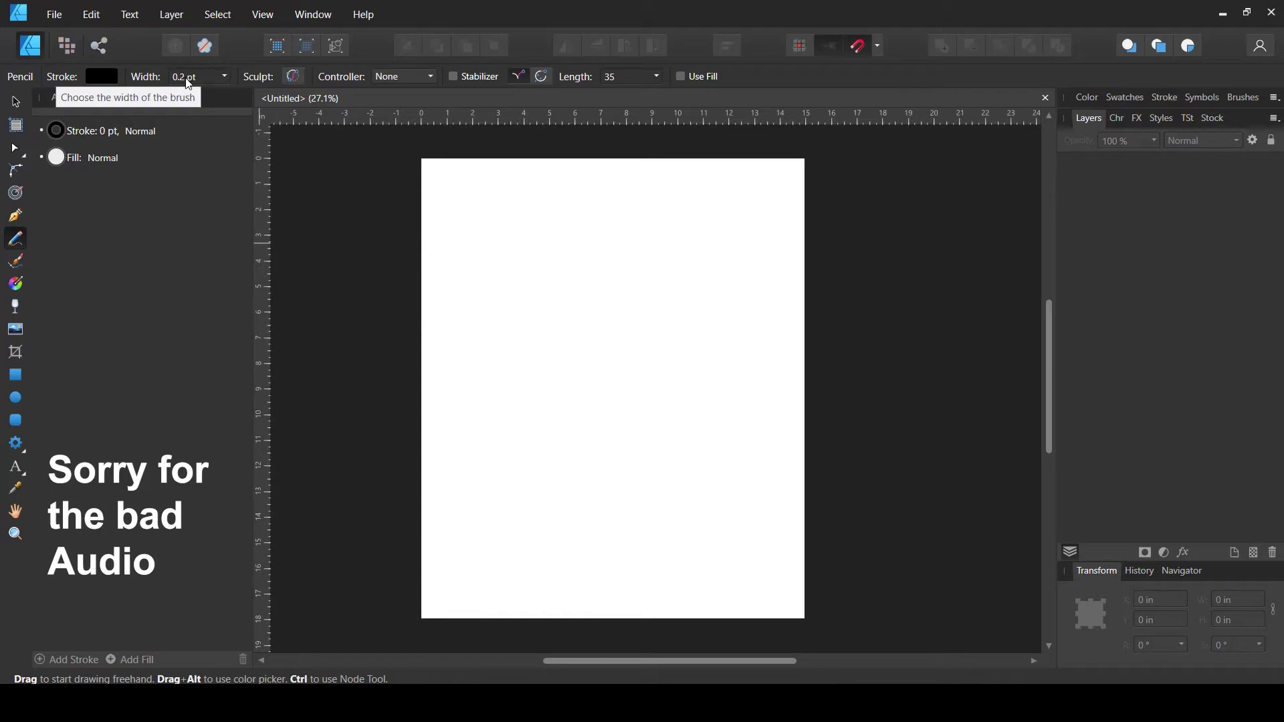
pyautogui.click(226, 77)
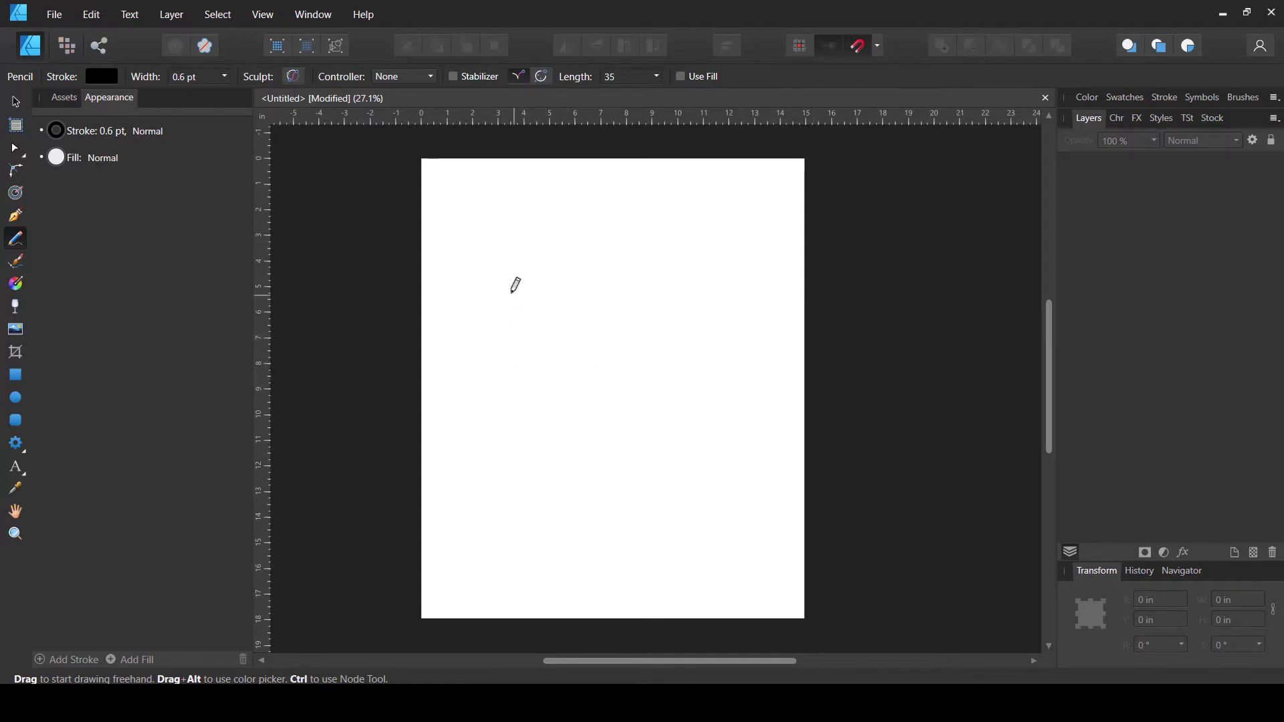
pyautogui.moveTo(503, 287); pyautogui.dragTo(528, 299)
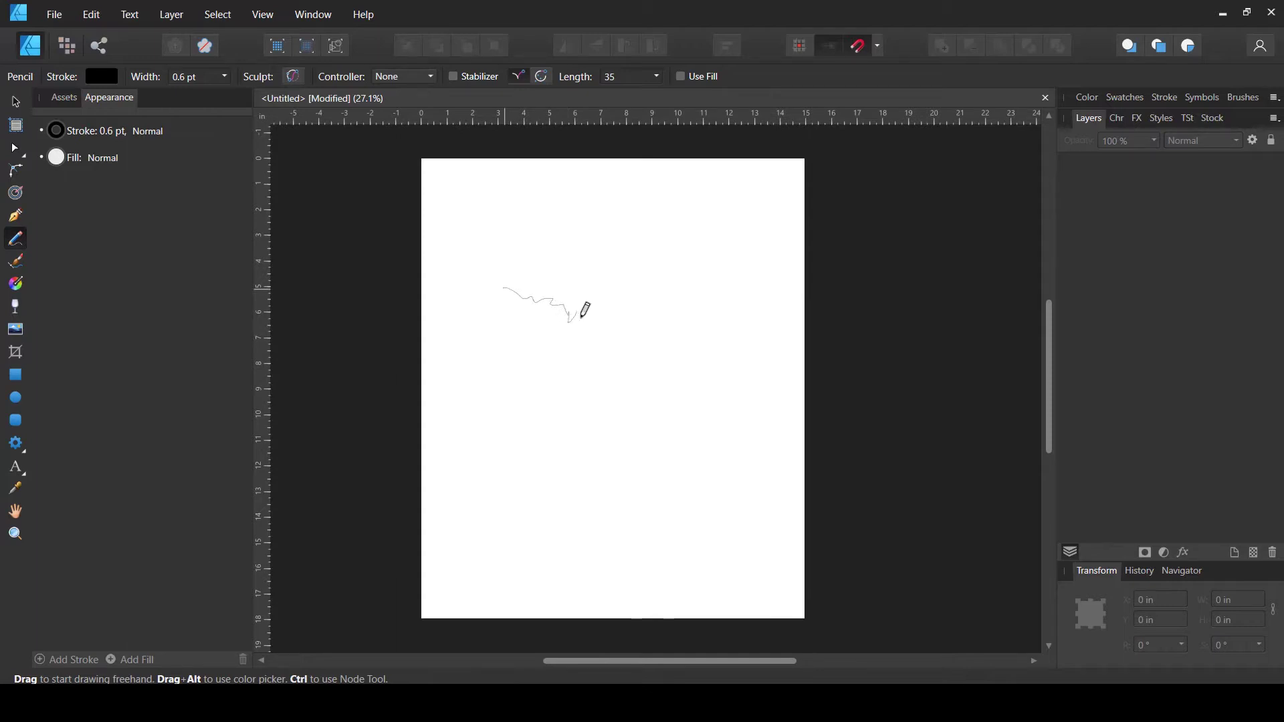
pyautogui.moveTo(636, 305)
pyautogui.mouseDown()
pyautogui.moveTo(670, 301)
pyautogui.moveTo(753, 297)
pyautogui.mouseUp()
pyautogui.moveTo(716, 364); pyautogui.dragTo(576, 403)
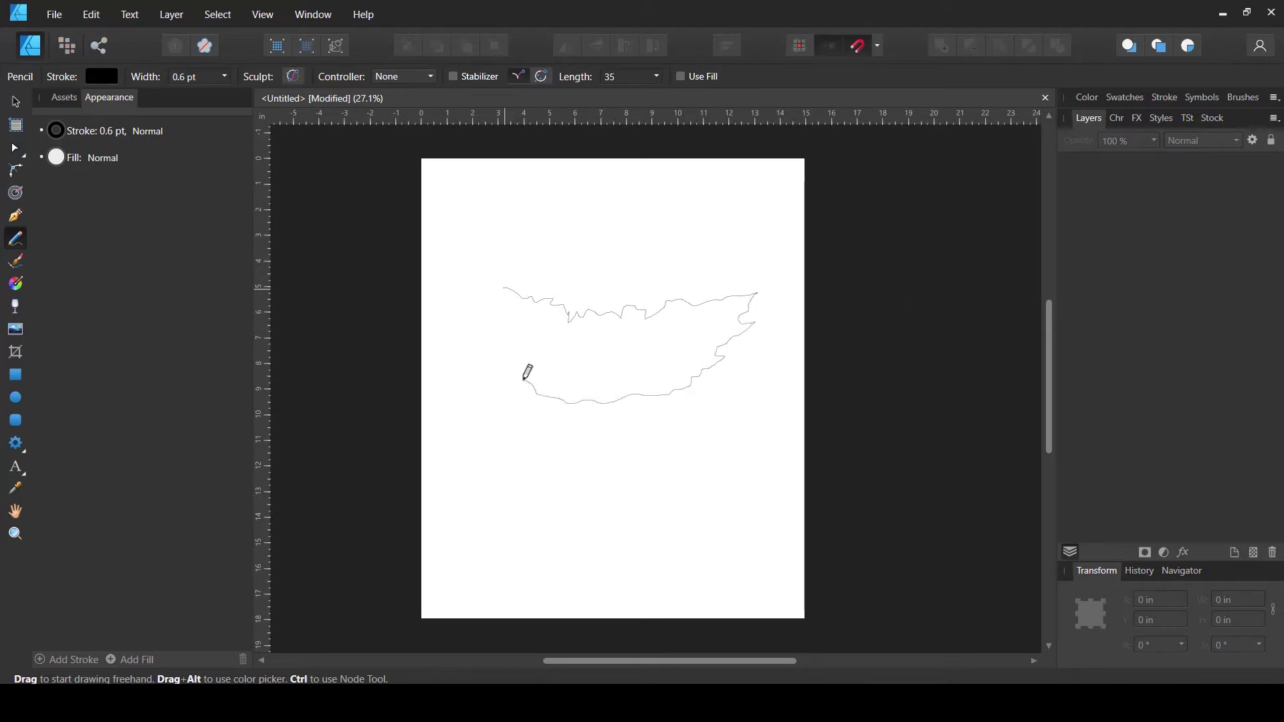
pyautogui.moveTo(507, 367)
pyautogui.mouseDown()
pyautogui.moveTo(465, 278)
pyautogui.moveTo(506, 288)
pyautogui.mouseUp()
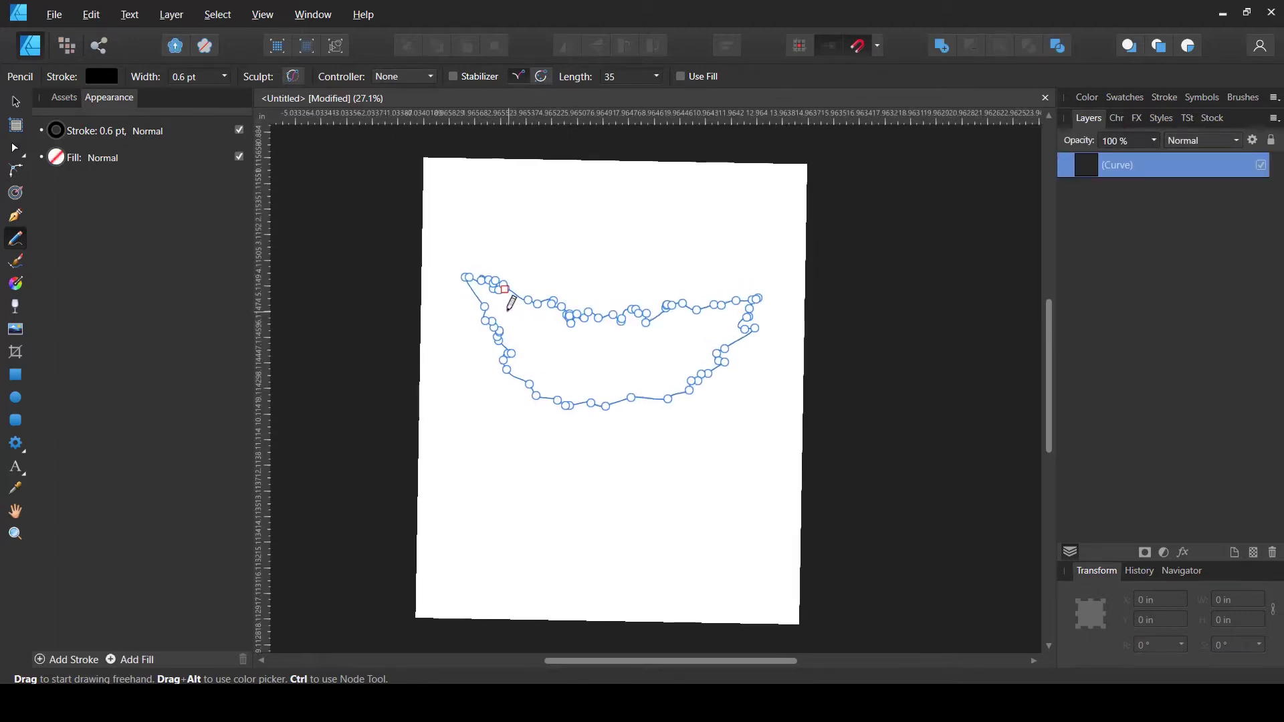
# Clean up the small overlap where the outline's ends meet by moving the end node into a clean corner.
pyautogui.scroll(5, 512, 301)
pyautogui.scroll(5, 512, 301)
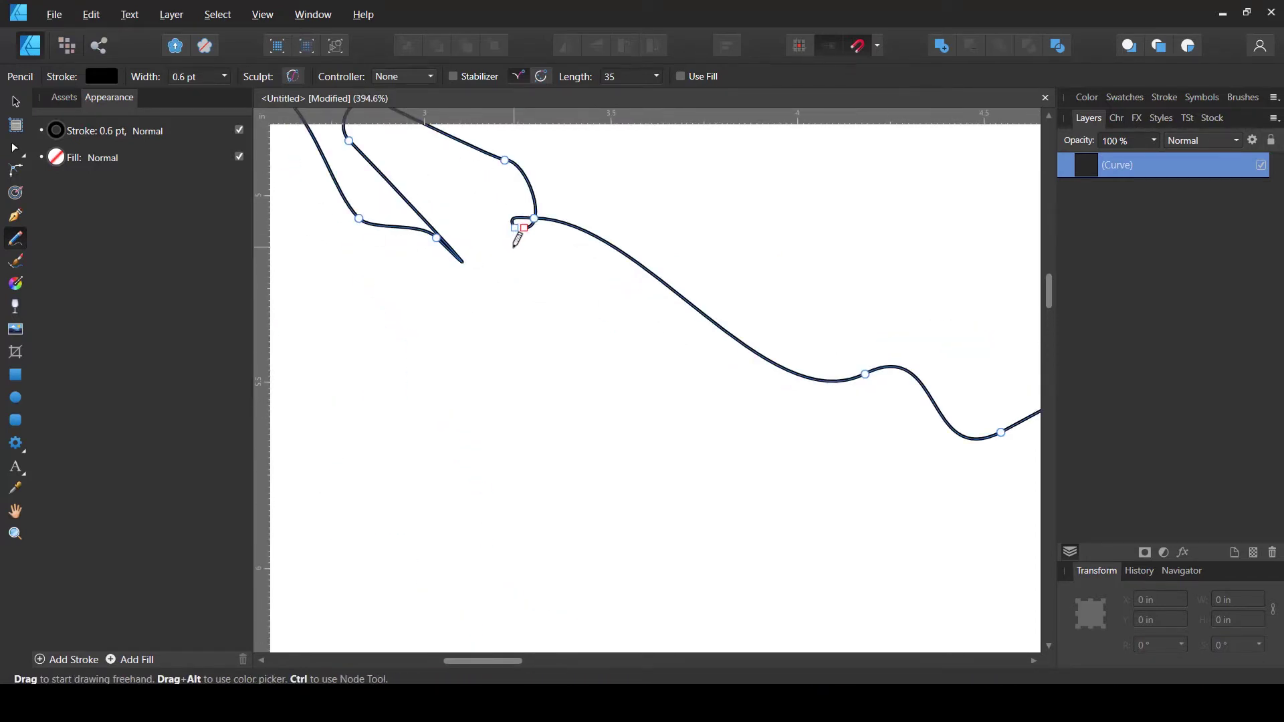
pyautogui.keyDown('ctrl'); pyautogui.click(525, 228); pyautogui.keyUp('ctrl')
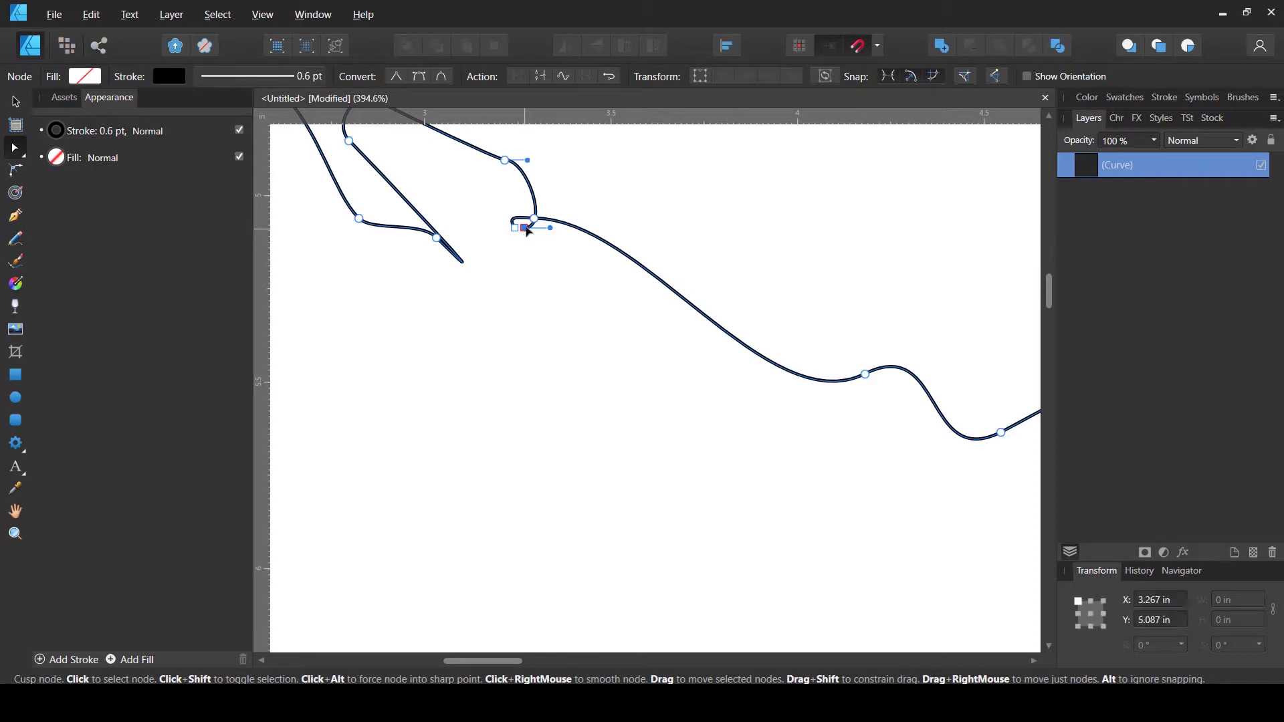
pyautogui.moveTo(528, 230)
pyautogui.mouseDown()
pyautogui.moveTo(491, 183)
pyautogui.moveTo(515, 236)
pyautogui.moveTo(564, 226)
pyautogui.moveTo(521, 234)
pyautogui.mouseUp()
# Reshape the thin notch near the outline's upper-left end by adjusting its lower handle and repositioning its upper node.
pyautogui.scroll(-5, 535, 295)
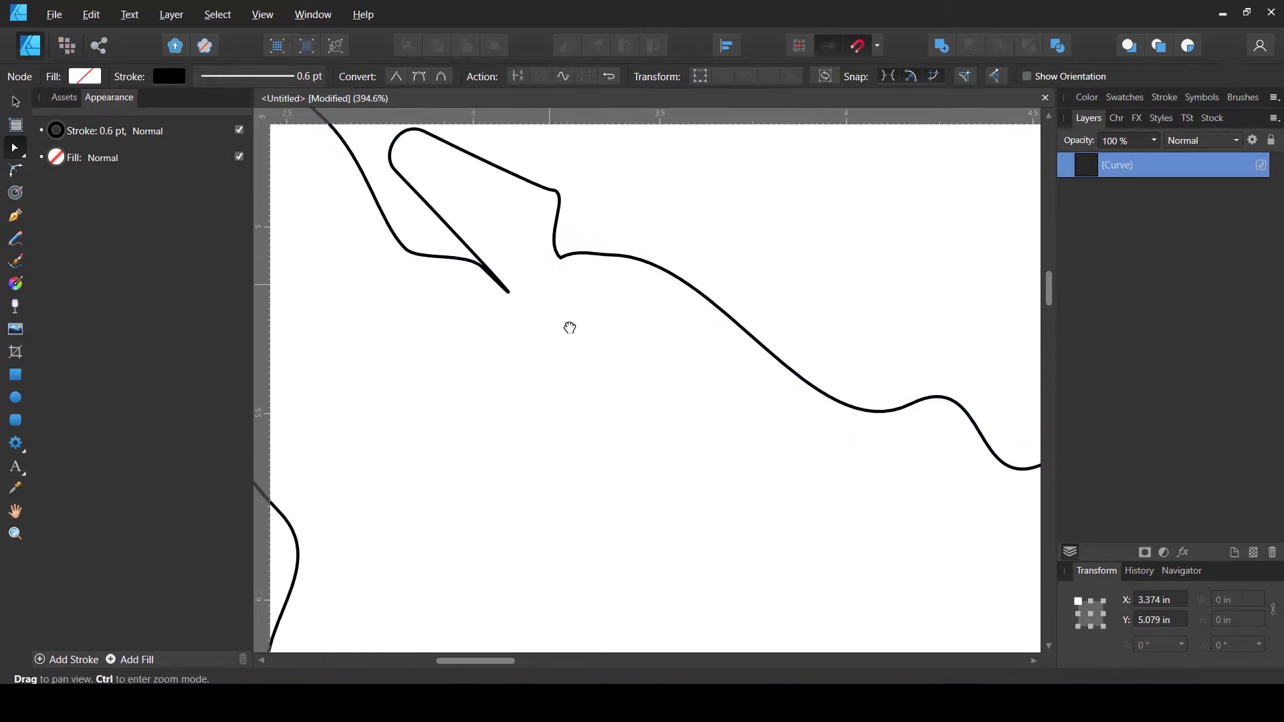
pyautogui.scroll(5, 519, 321)
pyautogui.click(537, 319)
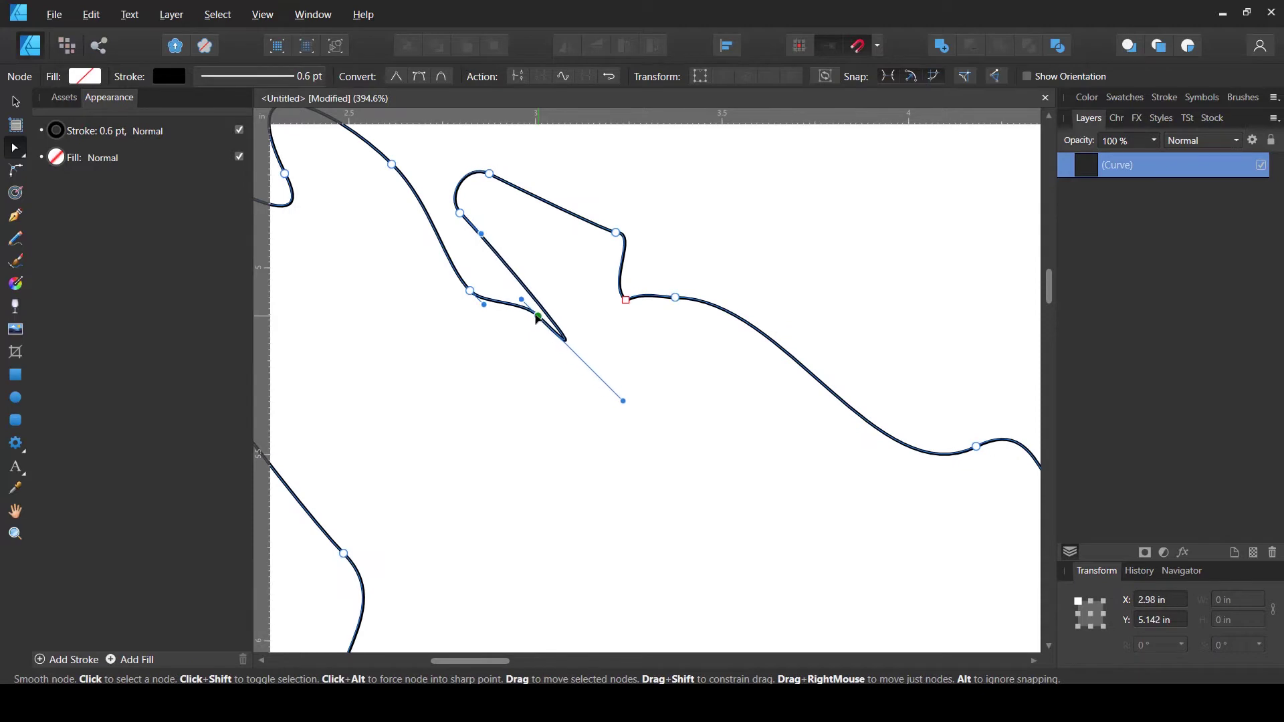
pyautogui.moveTo(624, 399); pyautogui.dragTo(632, 369)
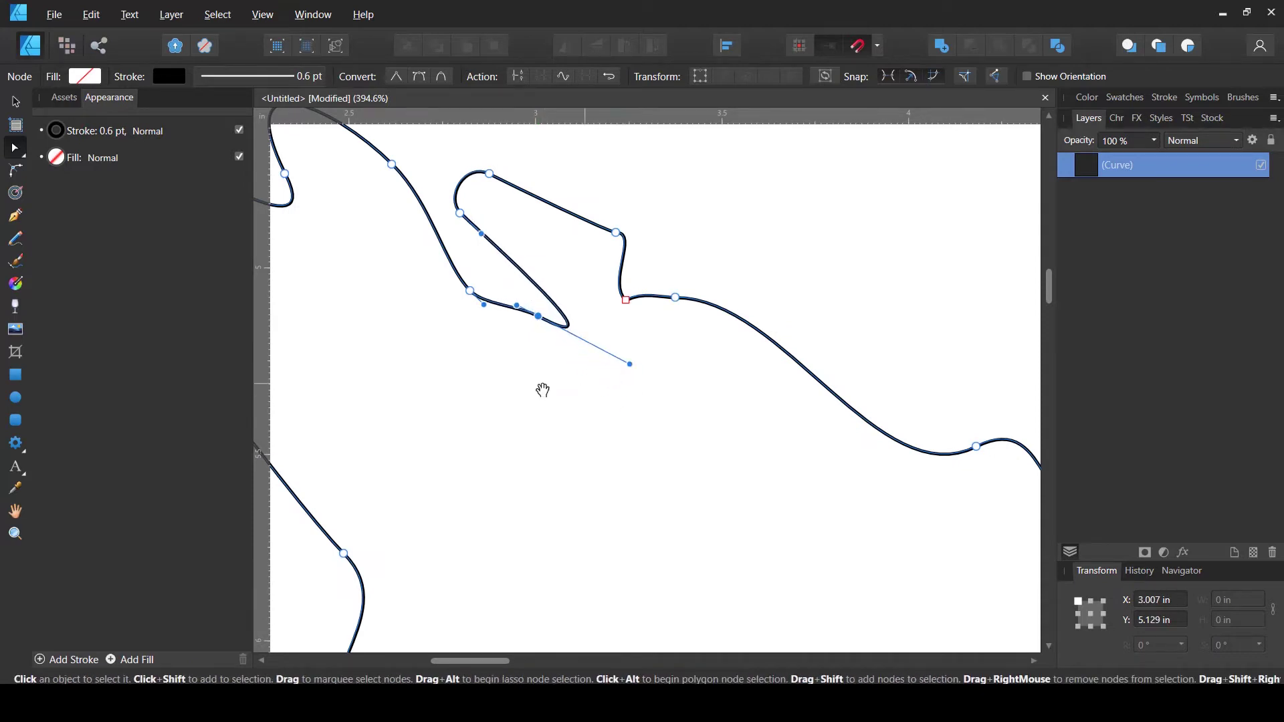
pyautogui.moveTo(542, 387); pyautogui.dragTo(711, 453)
pyautogui.click(664, 300)
pyautogui.moveTo(665, 300); pyautogui.dragTo(700, 269)
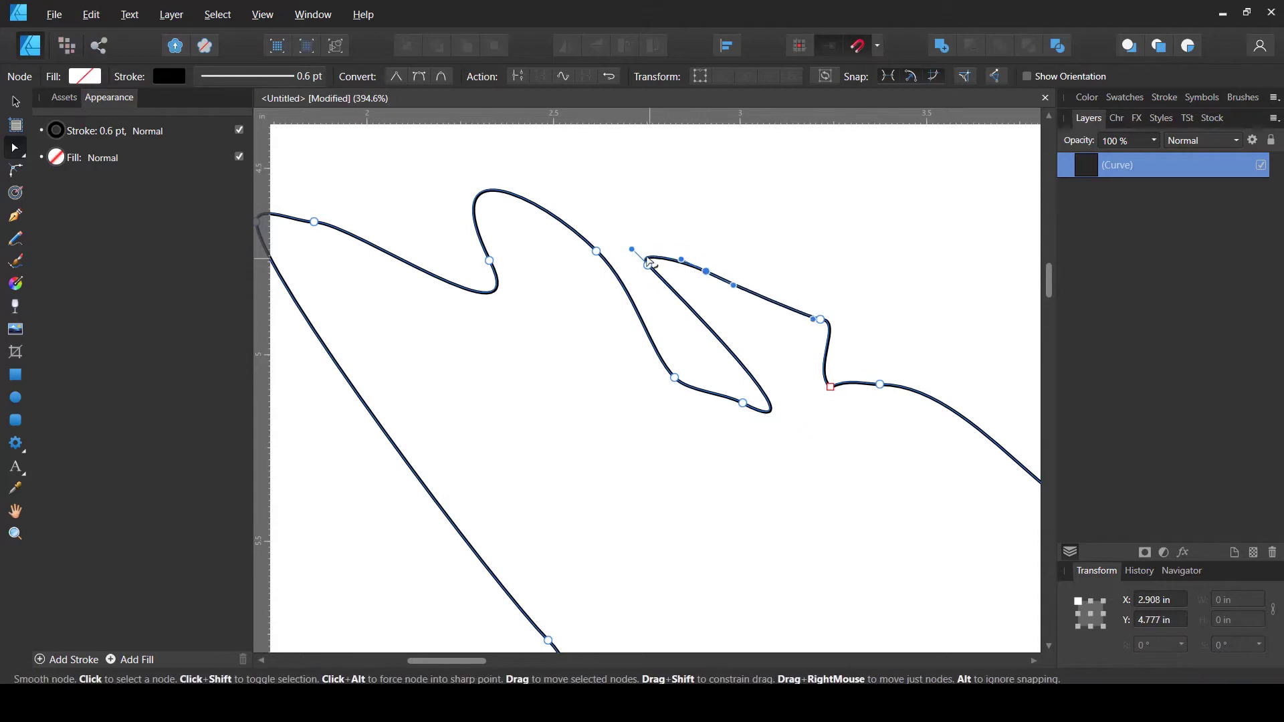
# Turn the rounded peaks at the outline's far left end into sharp, pointed tear tips.
pyautogui.moveTo(516, 252); pyautogui.dragTo(657, 284)
pyautogui.click(619, 224)
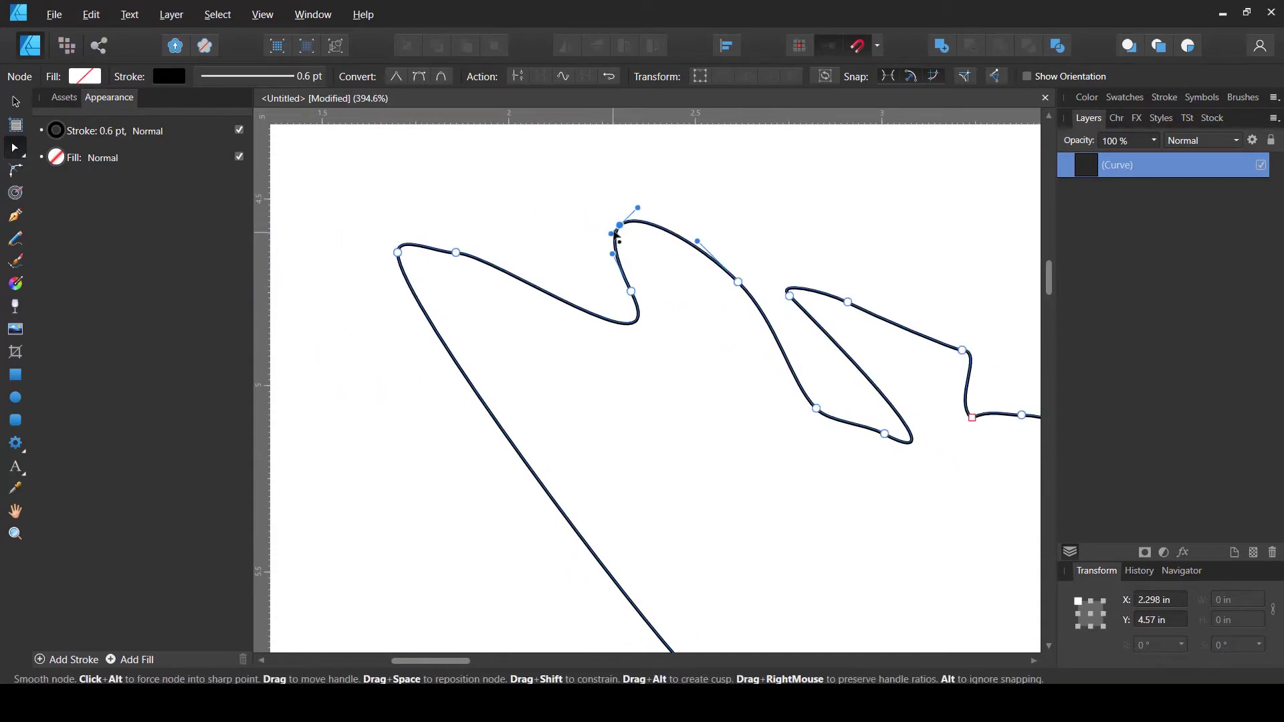
pyautogui.moveTo(617, 234); pyautogui.dragTo(597, 213)
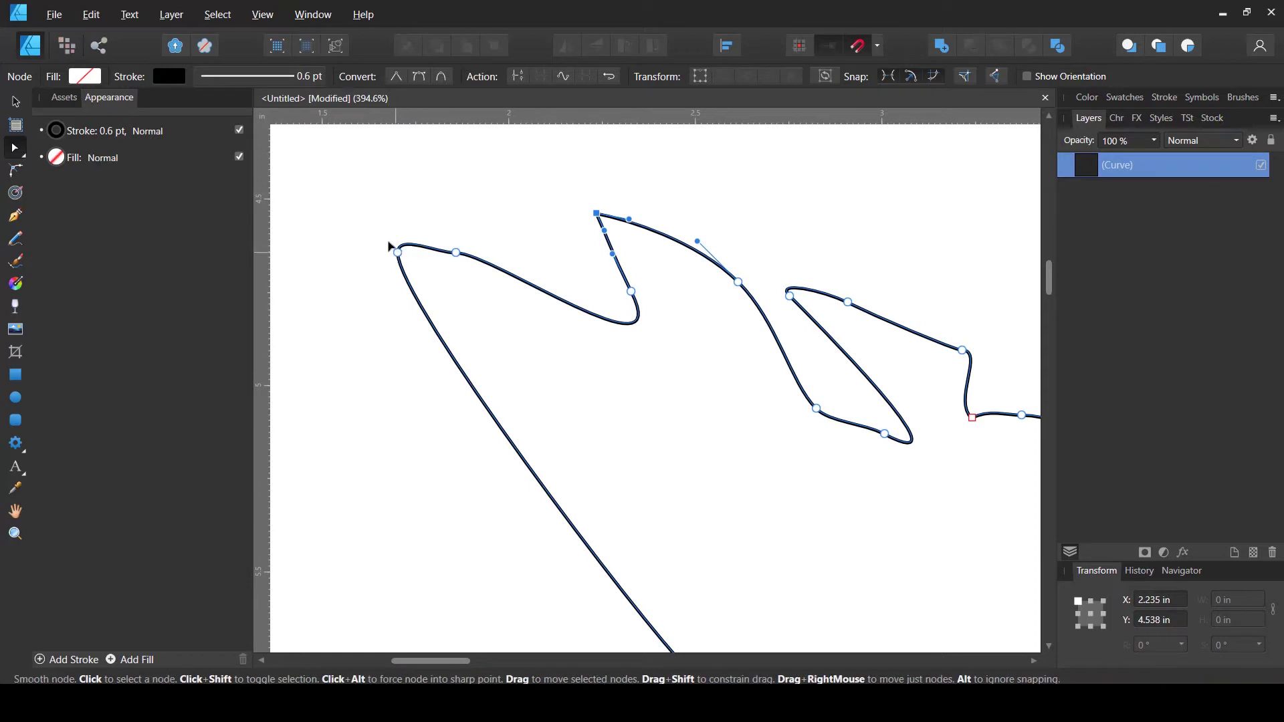
pyautogui.moveTo(398, 249); pyautogui.dragTo(442, 289)
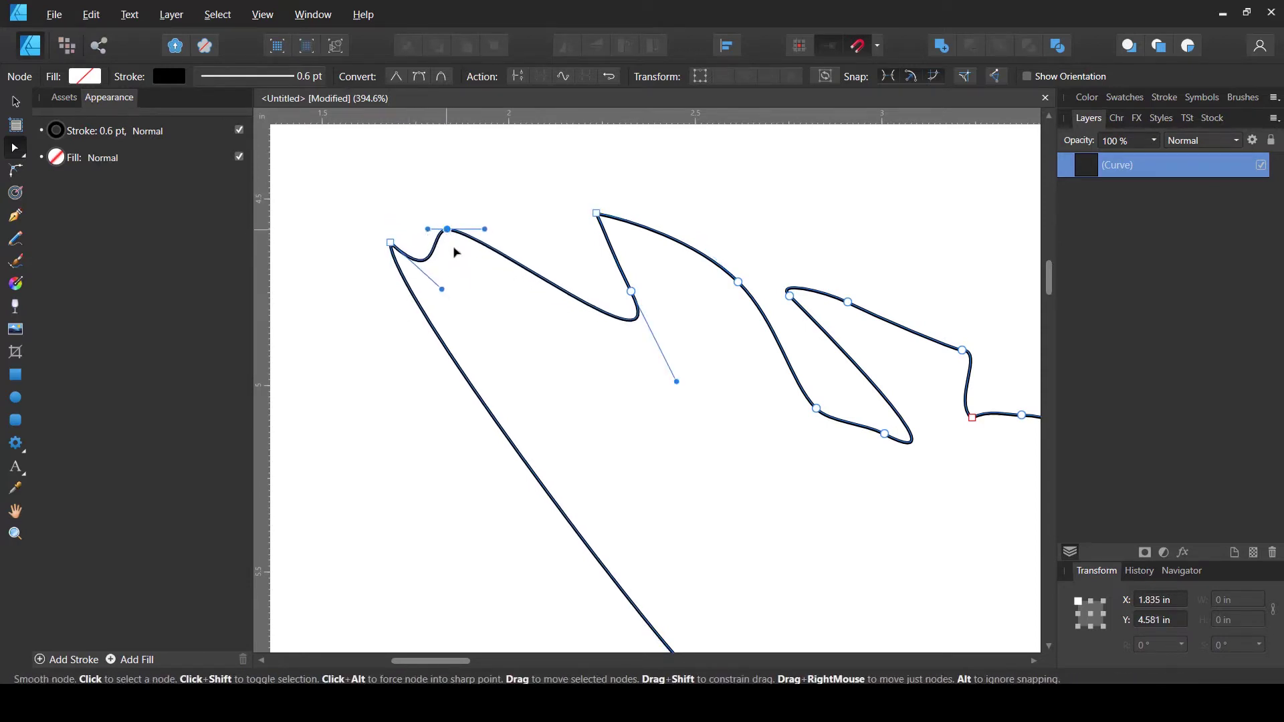
pyautogui.moveTo(443, 235); pyautogui.dragTo(446, 248)
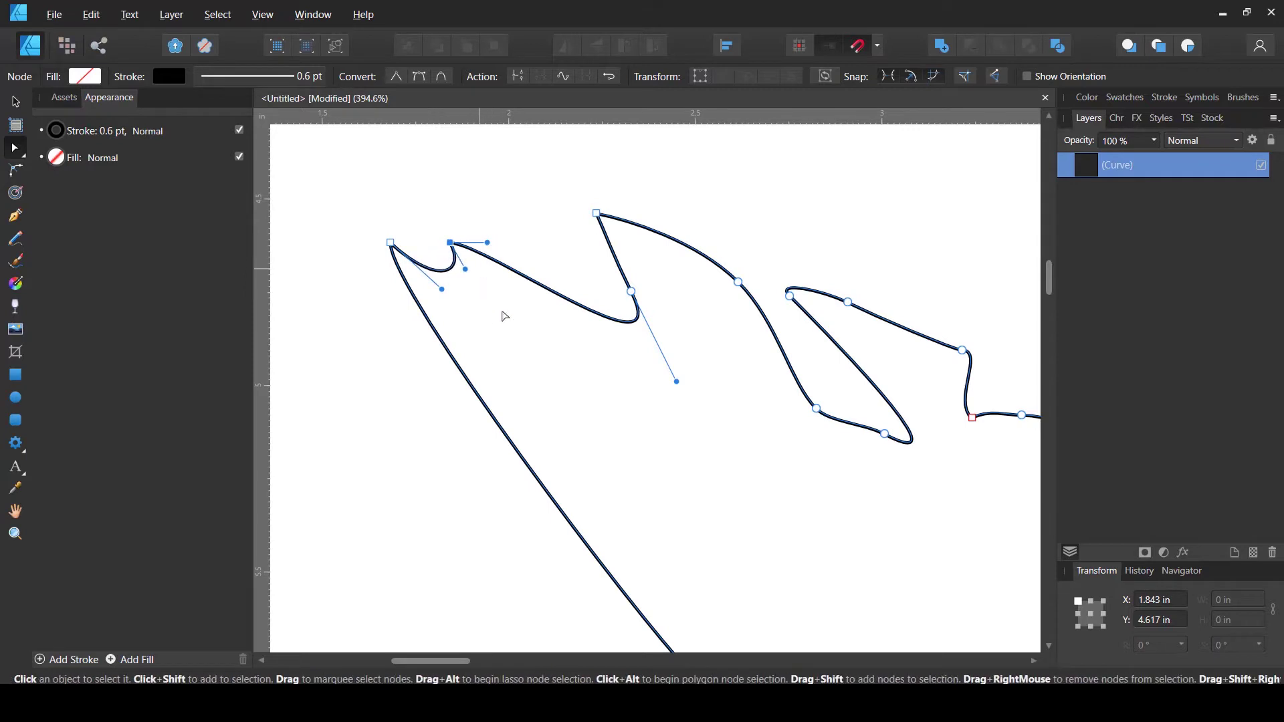
# Move the bottom node of the small notch in the upper edge outward to open up the overlapping lines.
pyautogui.moveTo(661, 423); pyautogui.dragTo(441, 175)
pyautogui.moveTo(636, 508); pyautogui.dragTo(582, 230)
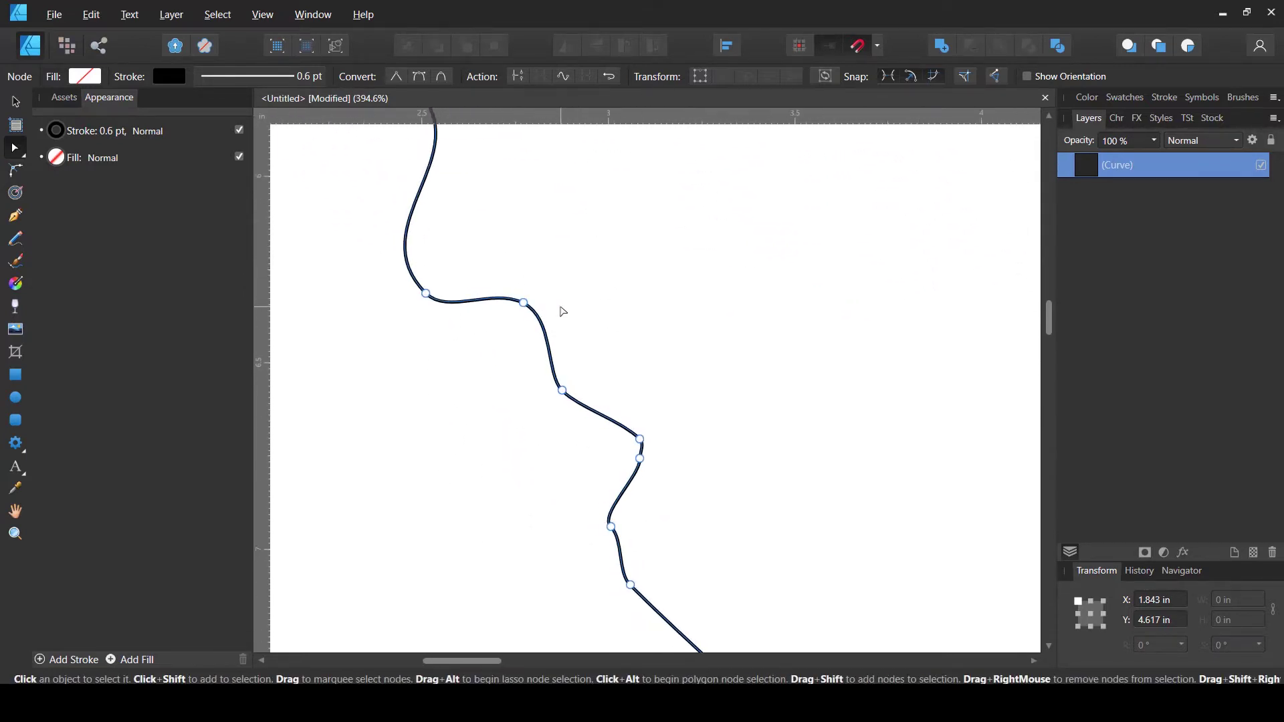
pyautogui.scroll(-8, 564, 311)
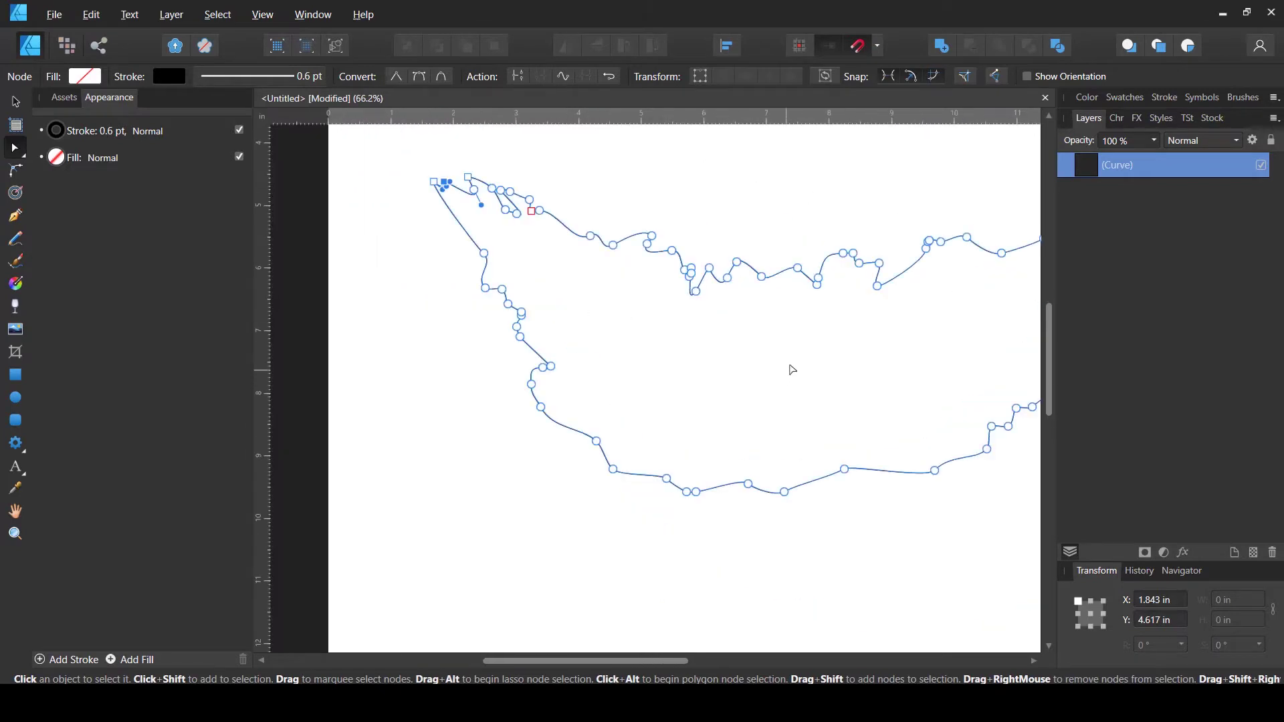
pyautogui.scroll(8, 642, 291)
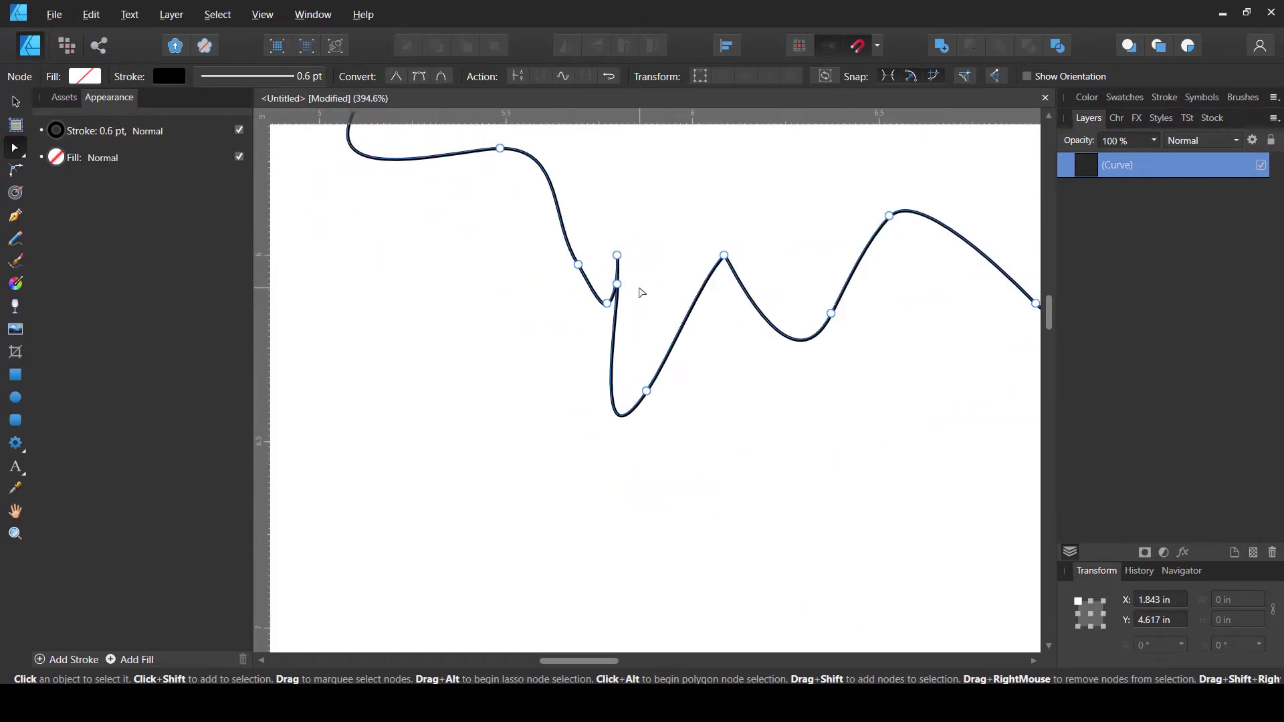
pyautogui.moveTo(597, 310); pyautogui.dragTo(583, 308)
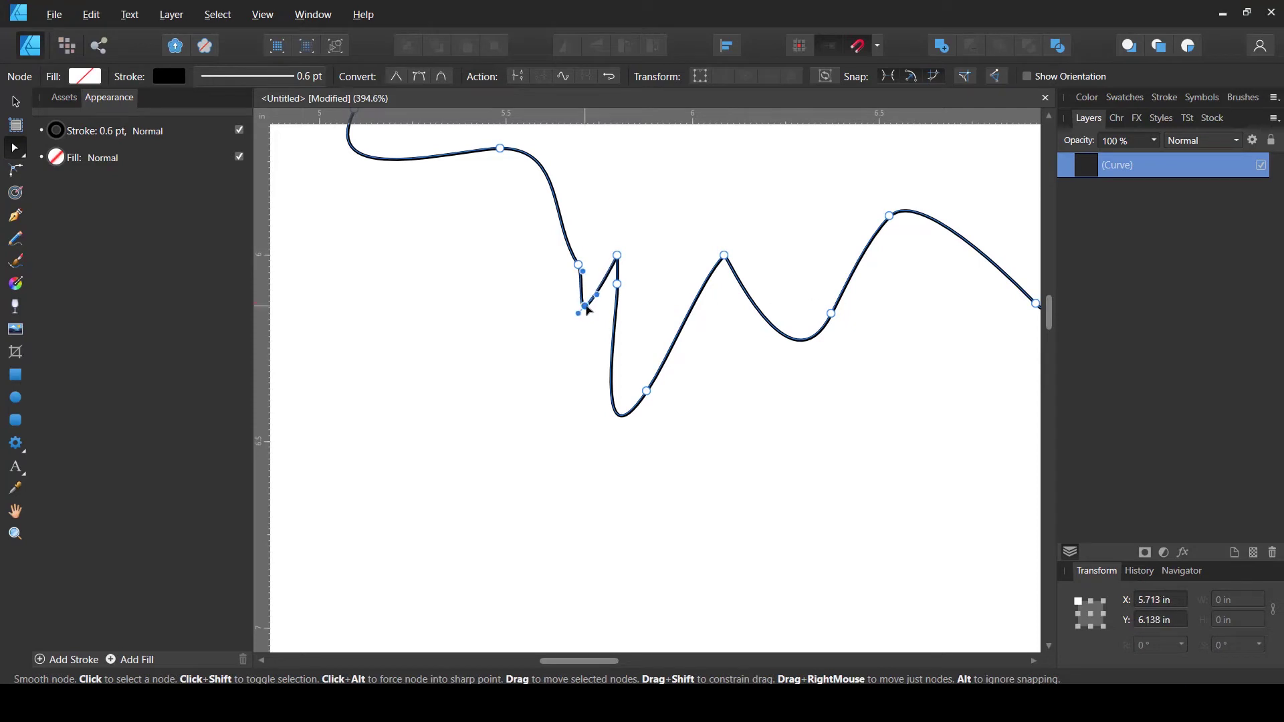
# Add nodes in the two rounded dips beside the small notch and pull them down into sharp points.
pyautogui.press('space')
pyautogui.moveTo(900, 464); pyautogui.dragTo(648, 450)
pyautogui.click(560, 327)
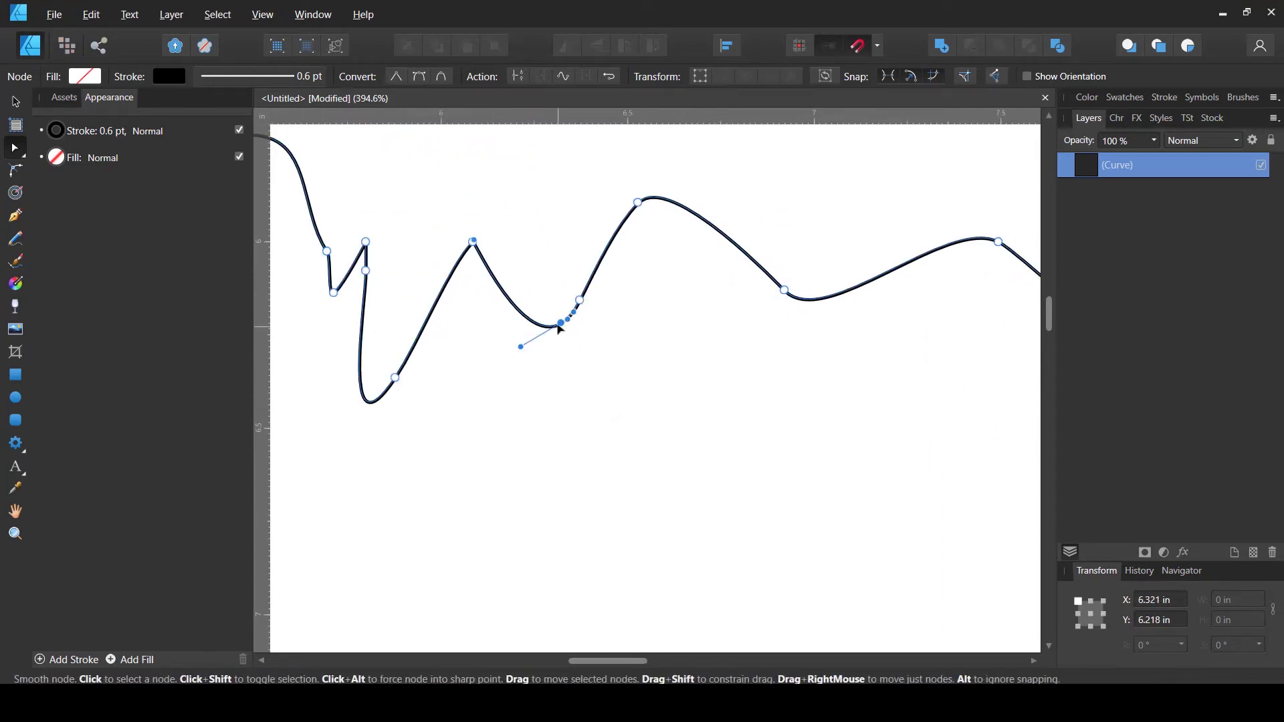
pyautogui.moveTo(560, 327)
pyautogui.mouseDown()
pyautogui.moveTo(550, 343)
pyautogui.moveTo(533, 326)
pyautogui.moveTo(552, 324)
pyautogui.mouseUp()
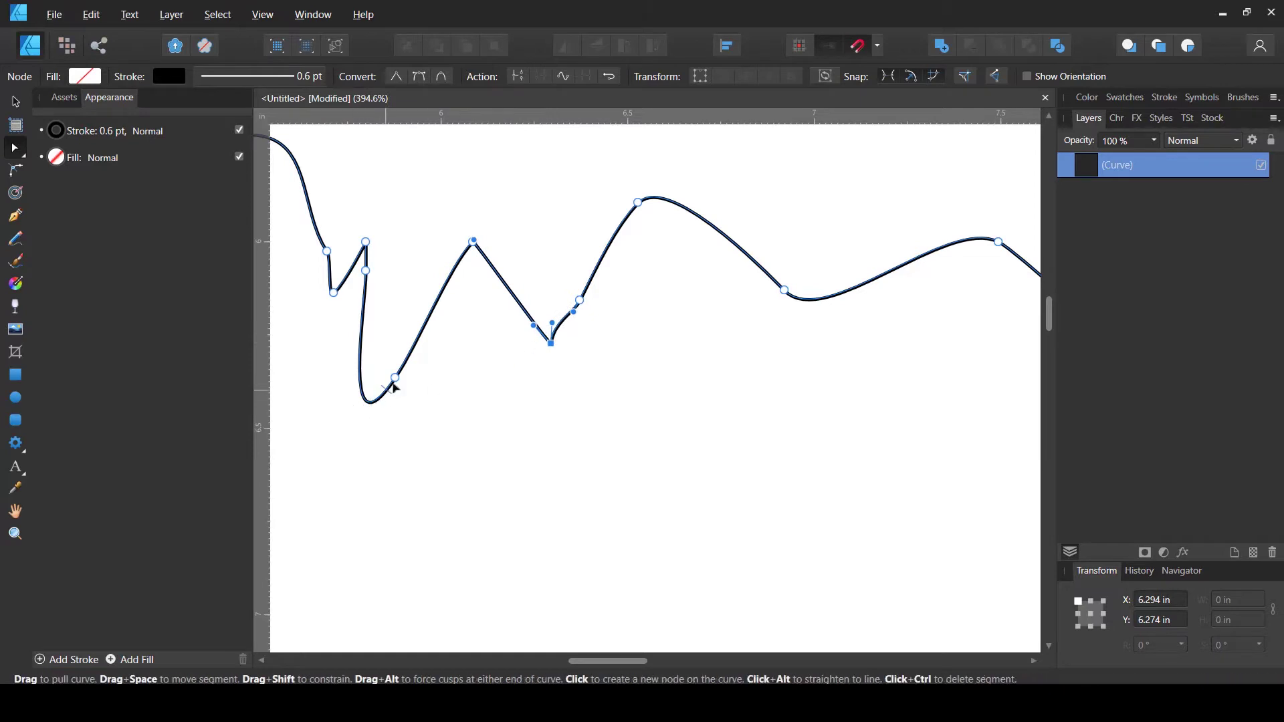
pyautogui.moveTo(407, 367); pyautogui.dragTo(375, 395)
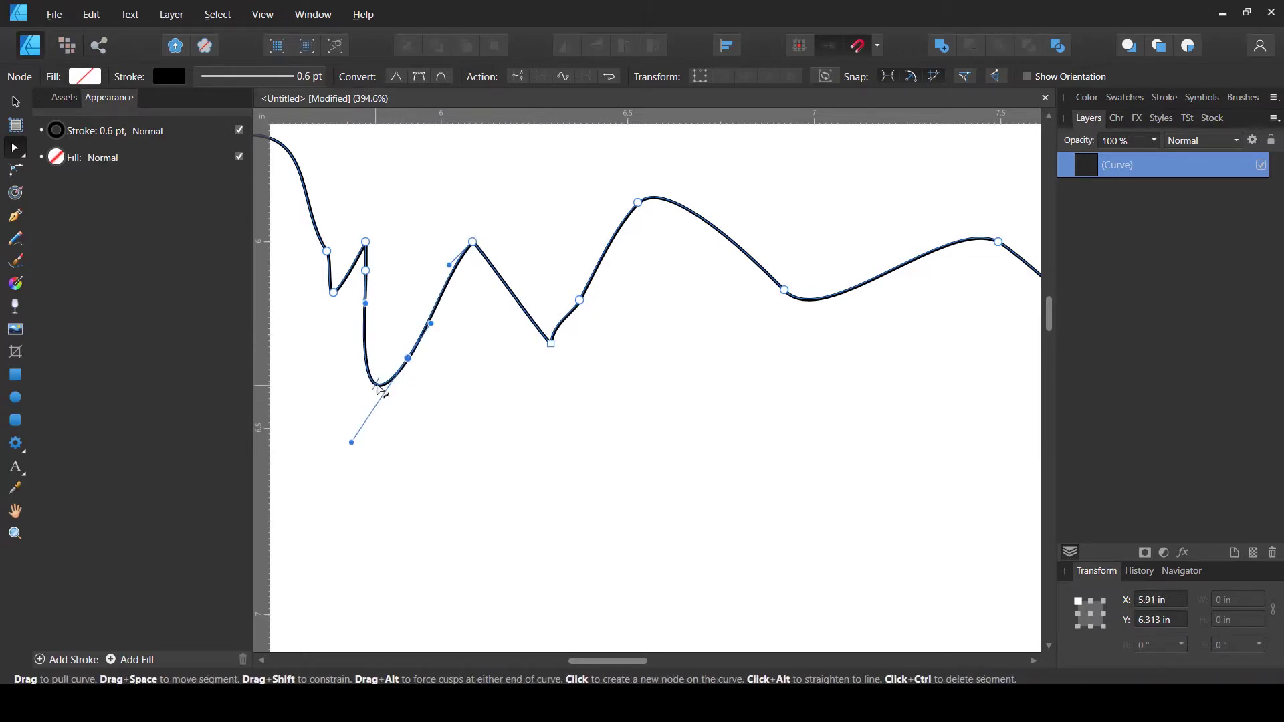
pyautogui.click(379, 385)
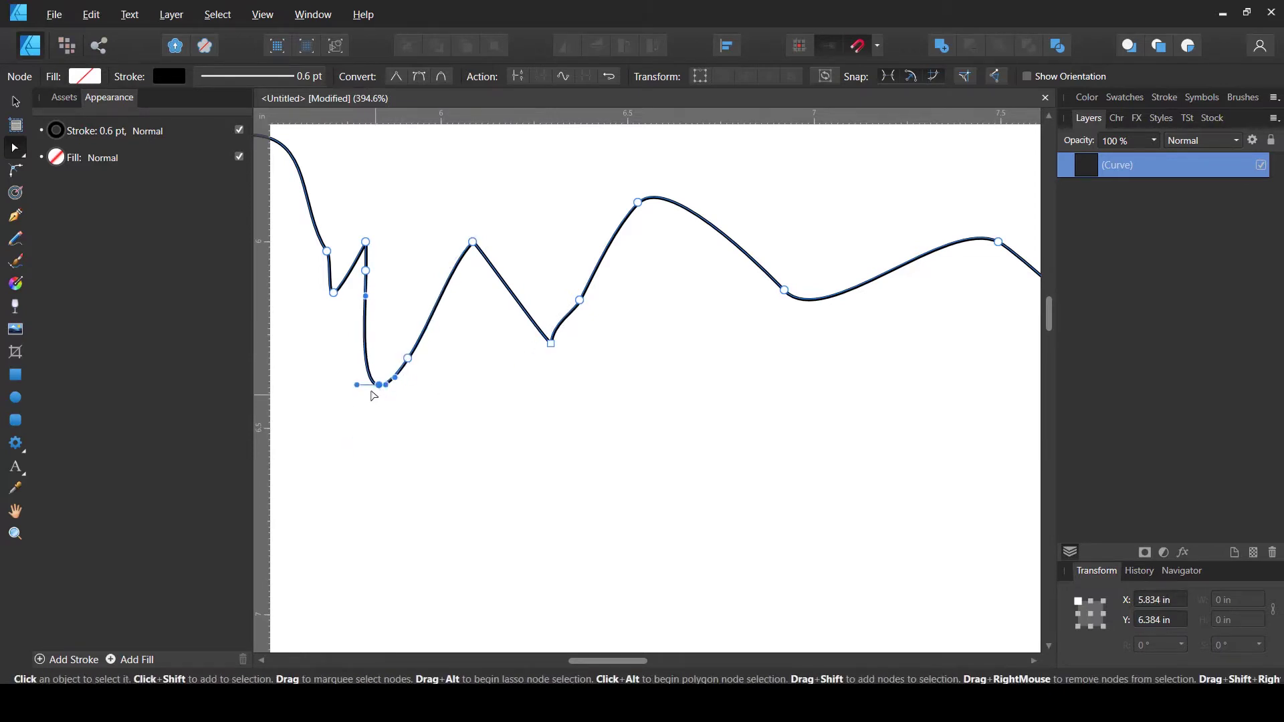
pyautogui.moveTo(358, 387); pyautogui.dragTo(393, 407)
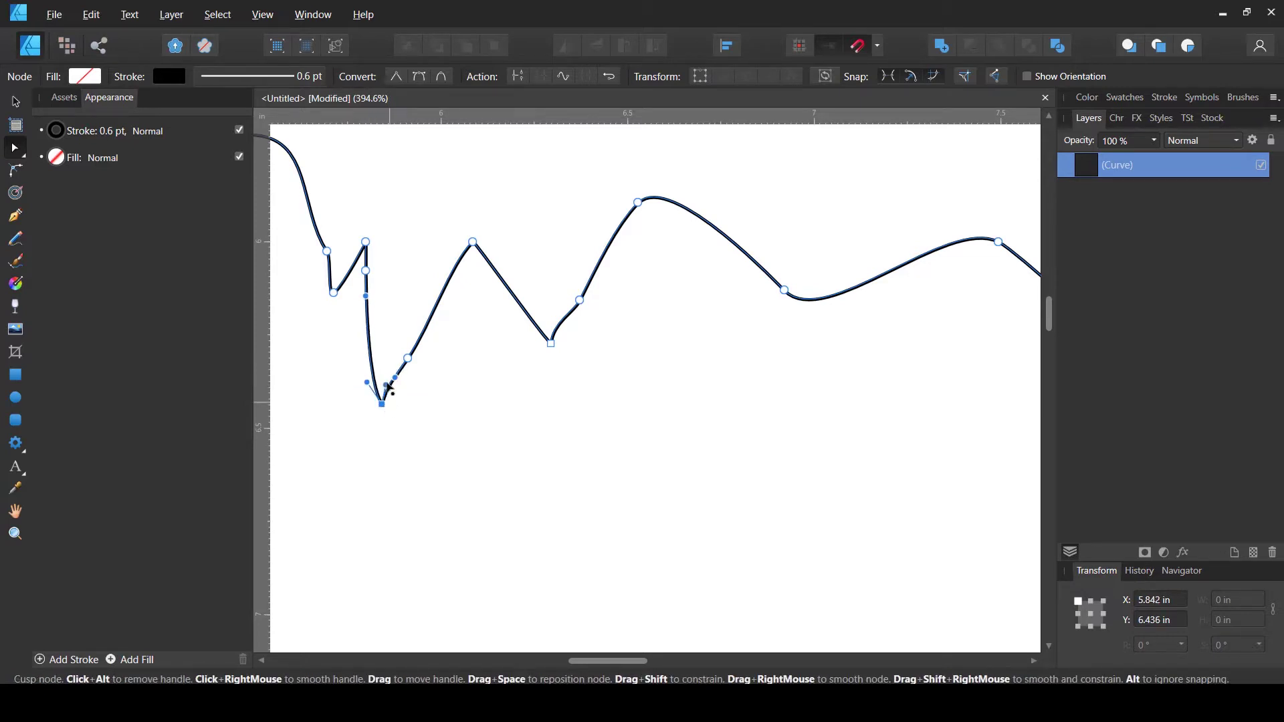
# Sharpen three rounded corners along the middle of the upper edge by moving their nodes and handles into pointed tears.
pyautogui.moveTo(843, 419); pyautogui.dragTo(527, 418)
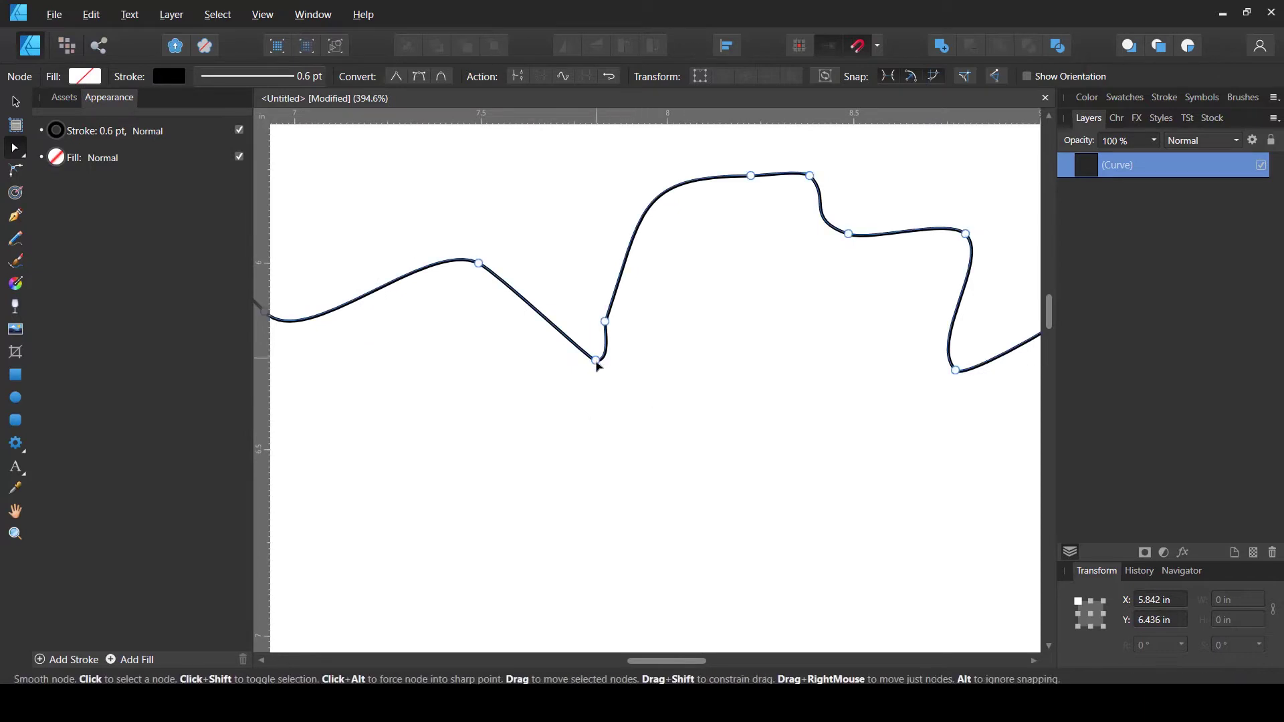
pyautogui.moveTo(599, 363); pyautogui.dragTo(622, 374)
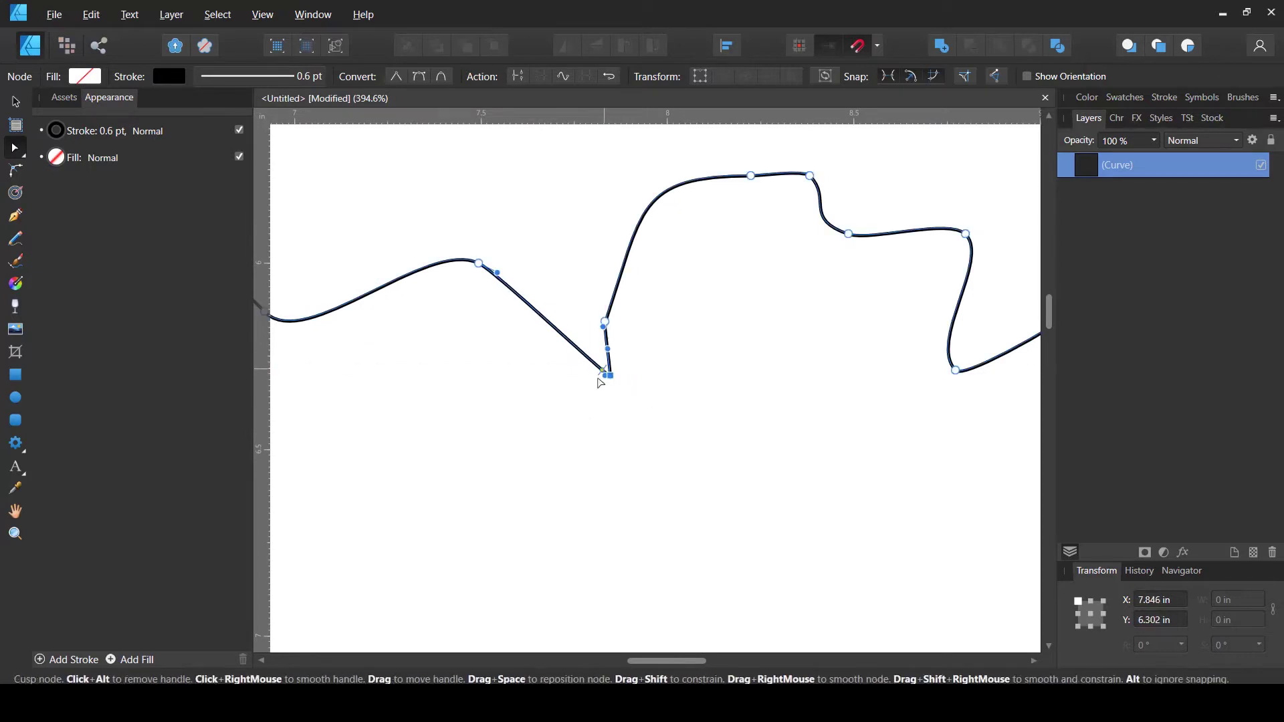
pyautogui.moveTo(774, 396); pyautogui.dragTo(765, 445)
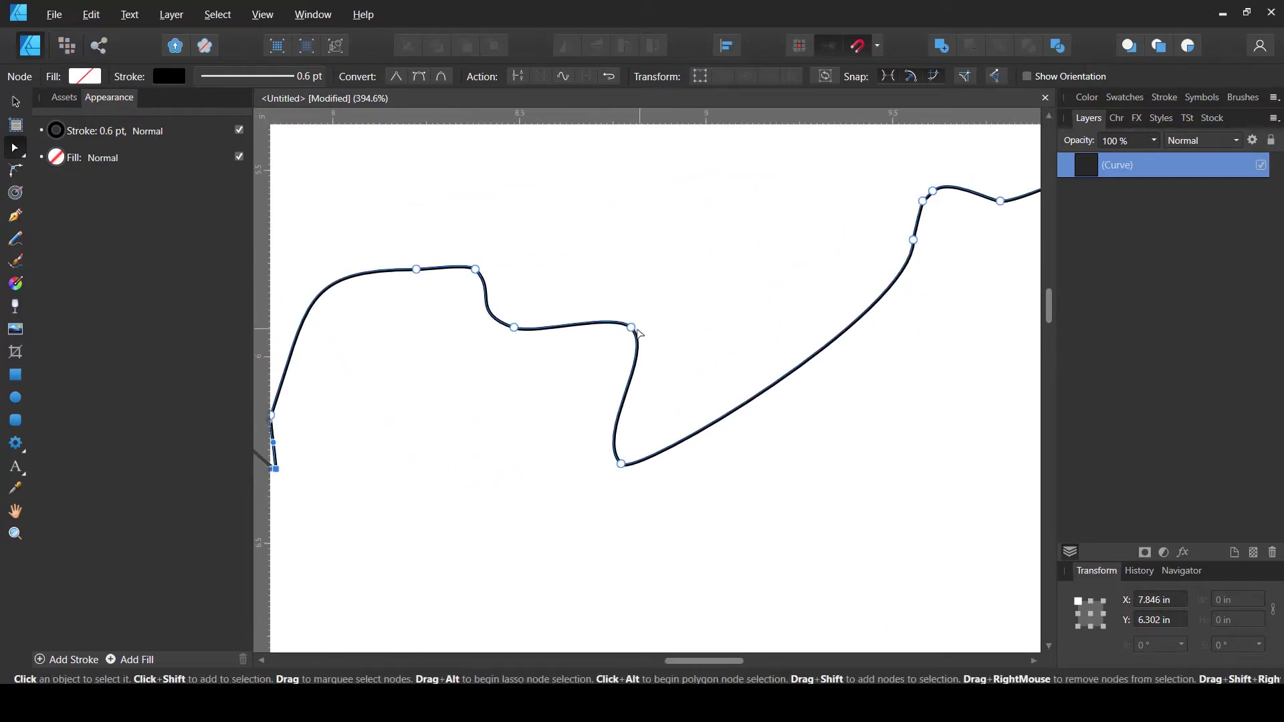
pyautogui.moveTo(631, 327)
pyautogui.mouseDown()
pyautogui.moveTo(646, 317)
pyautogui.moveTo(616, 345)
pyautogui.mouseUp()
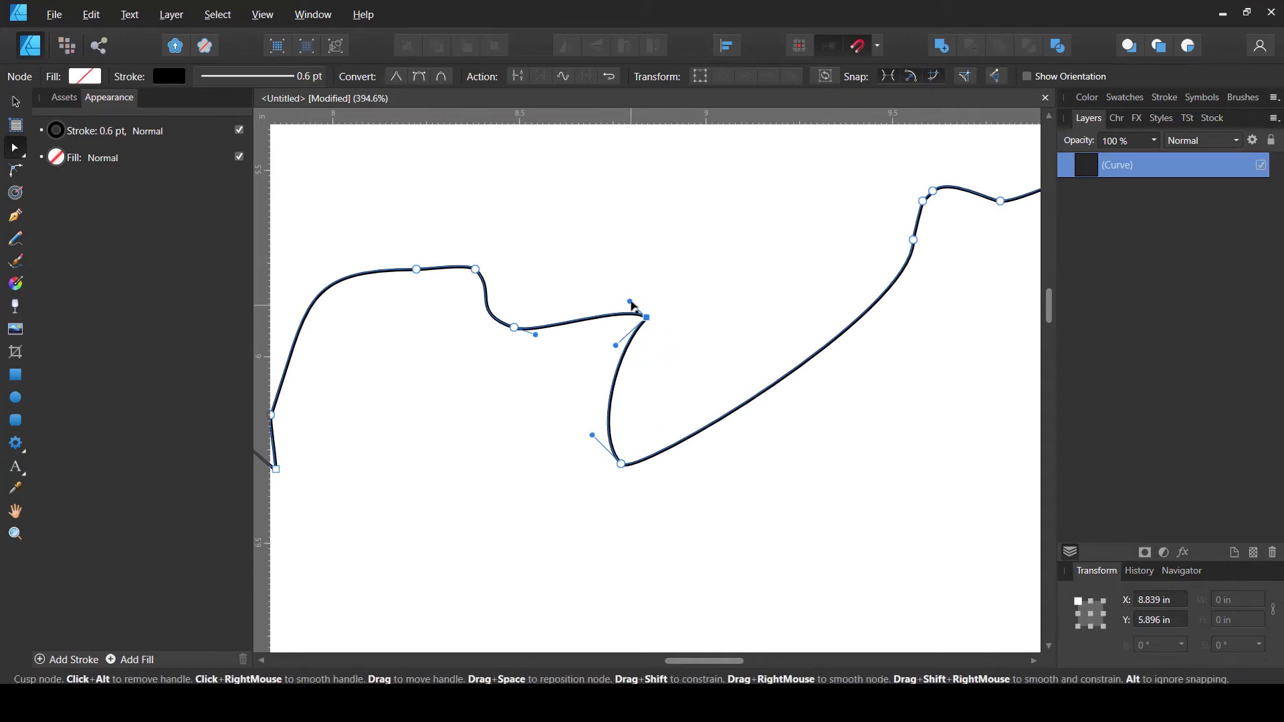
pyautogui.moveTo(629, 302); pyautogui.dragTo(622, 309)
pyautogui.moveTo(513, 328); pyautogui.dragTo(483, 359)
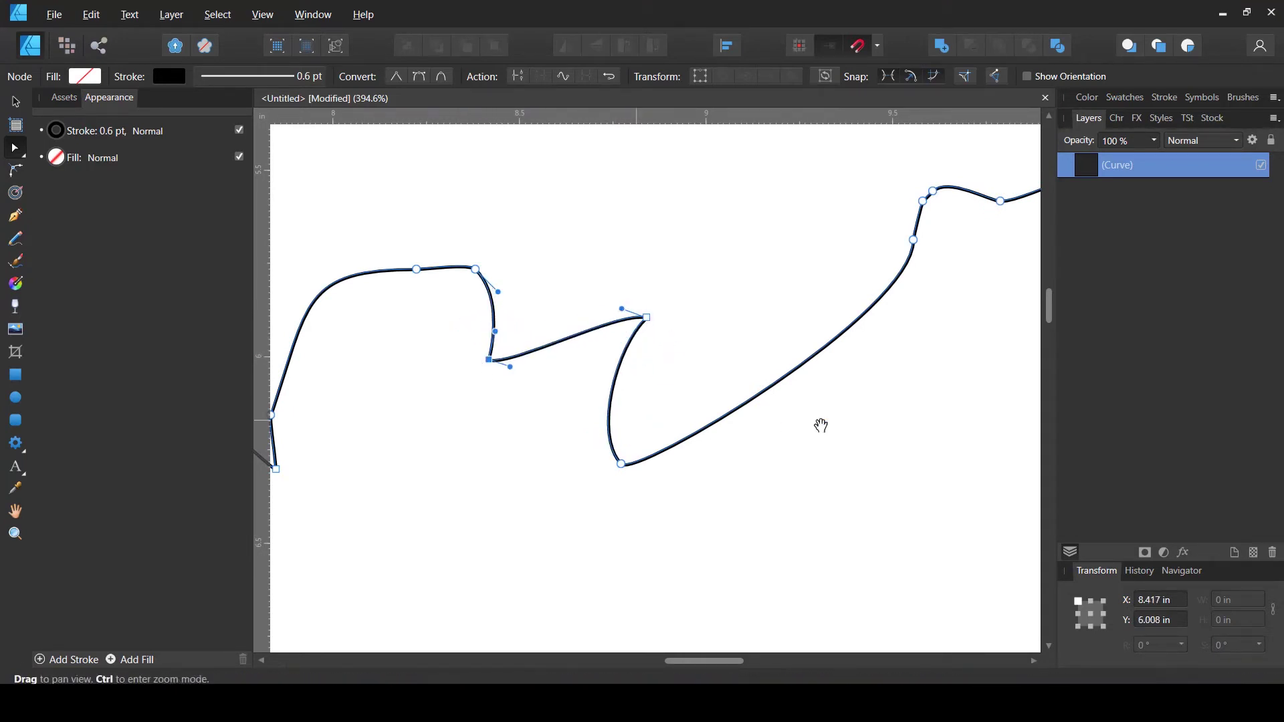
# Pull the node at the outline's far right end into a sharp tip.
pyautogui.moveTo(820, 424); pyautogui.dragTo(519, 361)
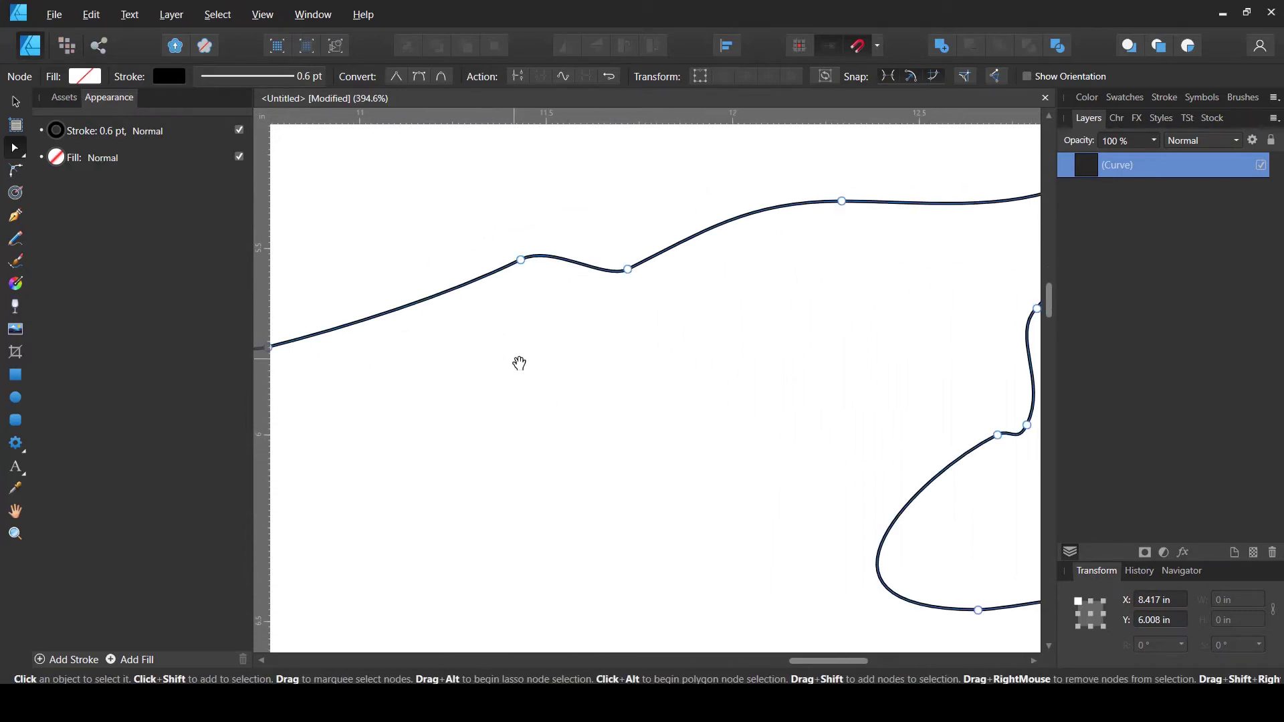
pyautogui.scroll(1, 513, 355)
pyautogui.scroll(1, 937, 220)
pyautogui.moveTo(936, 221); pyautogui.dragTo(544, 342)
pyautogui.moveTo(857, 271); pyautogui.dragTo(853, 282)
pyautogui.scroll(-4, 861, 327)
pyautogui.scroll(-3, 860, 435)
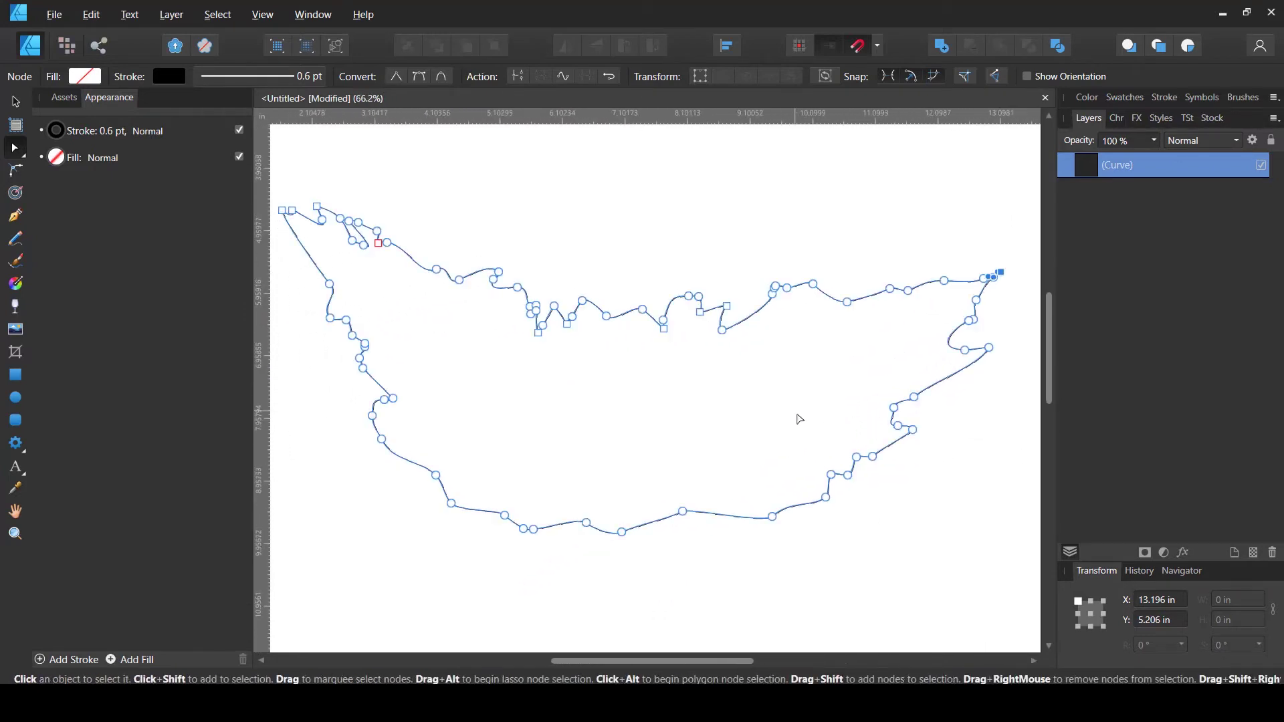
pyautogui.scroll(-2, 792, 410)
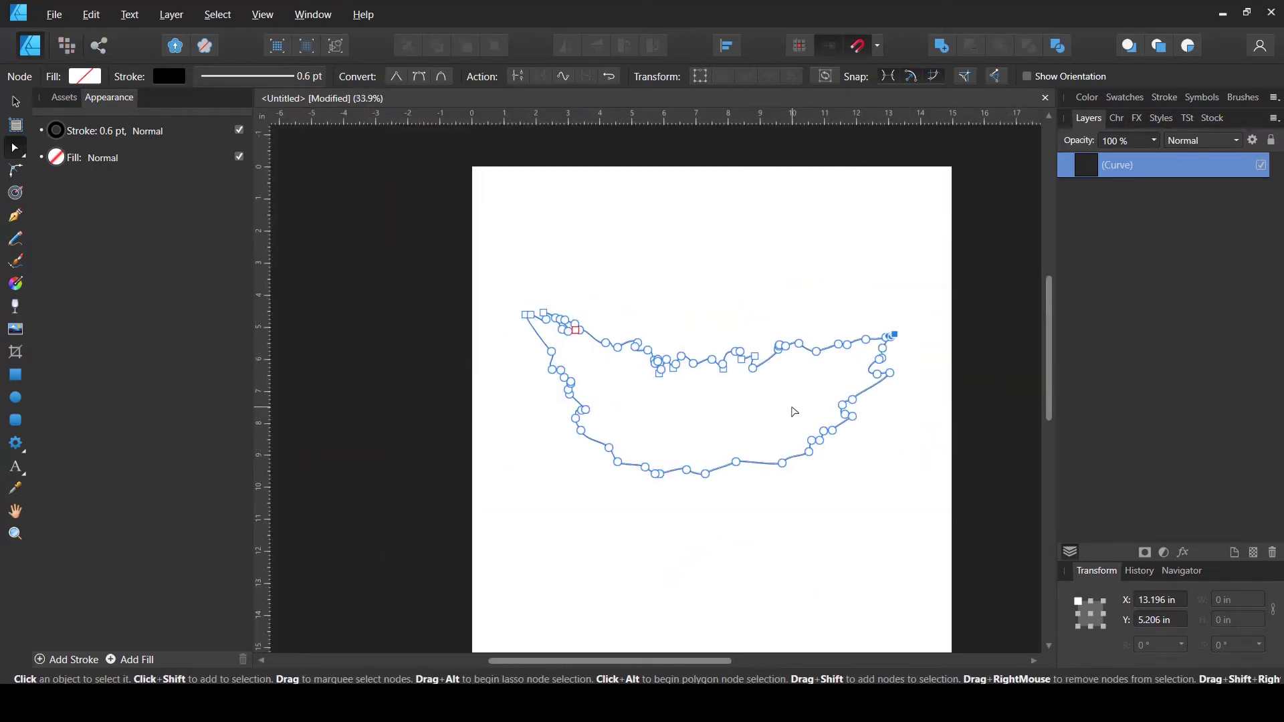
# Rotate the tear outline to about 1.4° and enlarge it to about 12.3 by 5.0 in, then deselect it.
pyautogui.moveTo(792, 459); pyautogui.dragTo(696, 453)
pyautogui.press('v')
pyautogui.moveTo(811, 459); pyautogui.dragTo(849, 464)
pyautogui.moveTo(774, 515); pyautogui.dragTo(663, 523)
pyautogui.moveTo(705, 477); pyautogui.dragTo(695, 468)
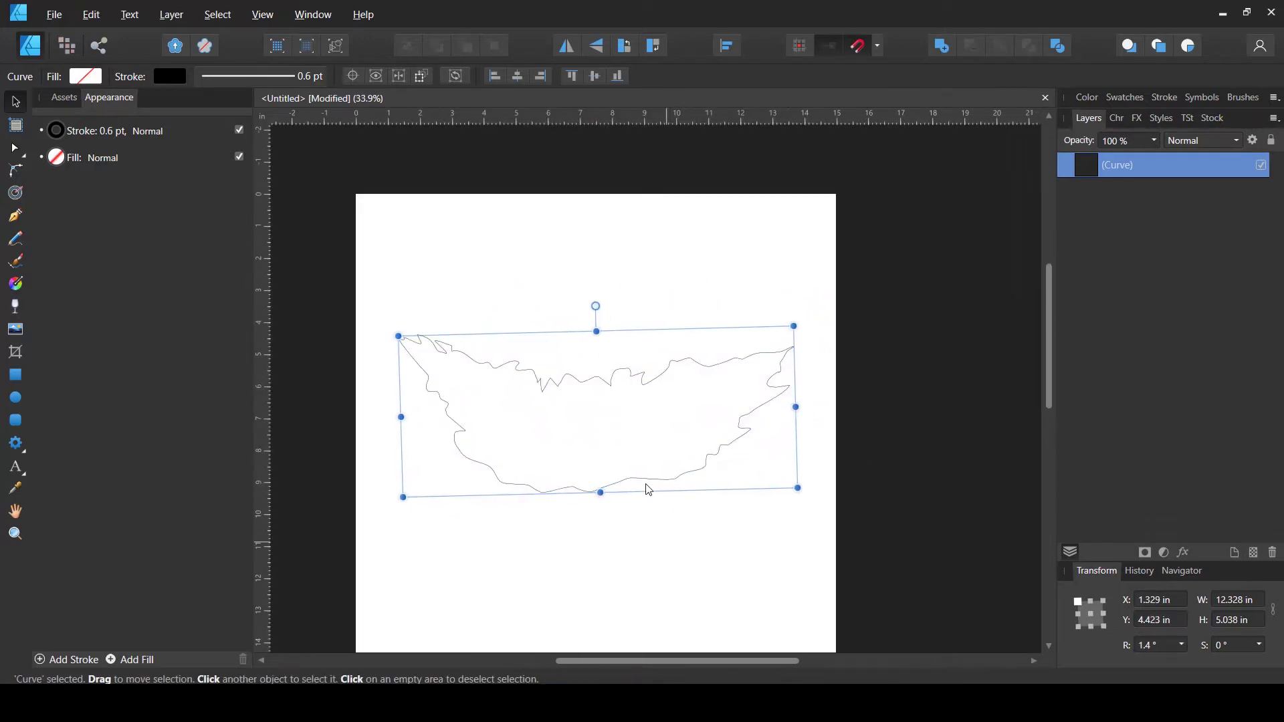
pyautogui.click(645, 484)
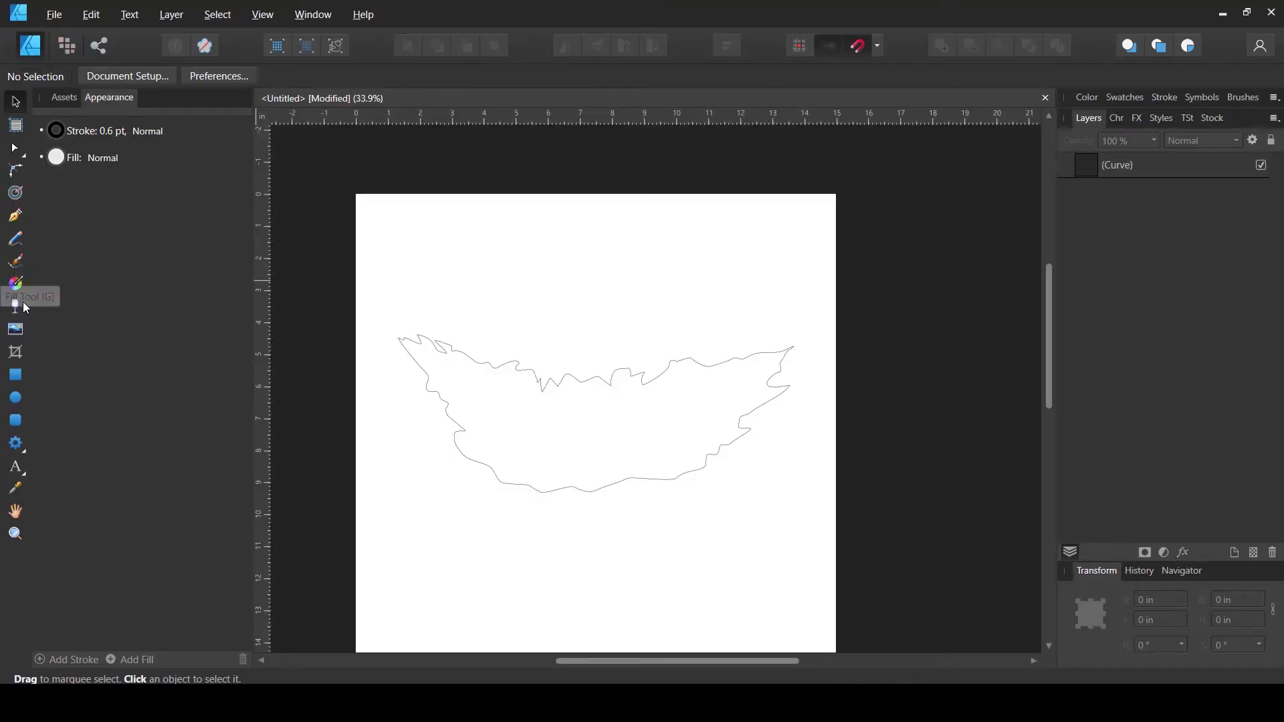
# Draw a jagged tear about 4.5 in wide with the Pencil above the outline's left half and join its end nodes.
pyautogui.click(15, 238)
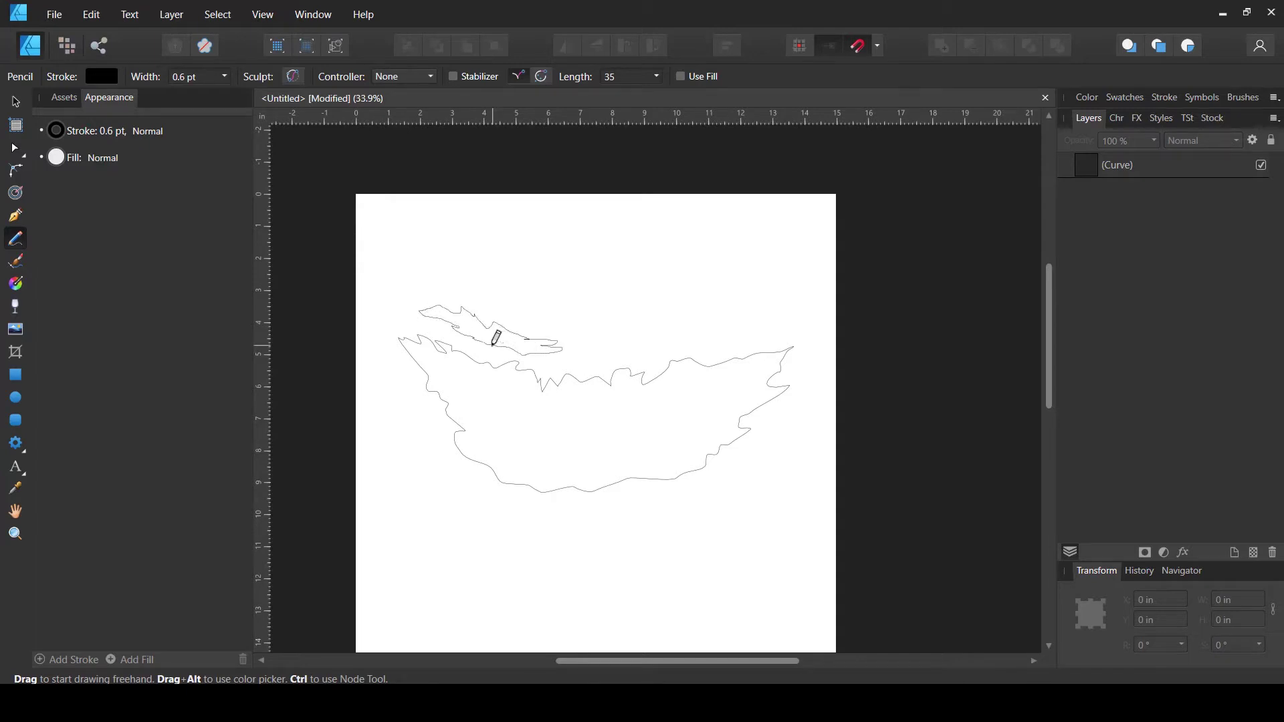
pyautogui.moveTo(496, 338); pyautogui.dragTo(496, 334)
pyautogui.scroll(10, 500, 355)
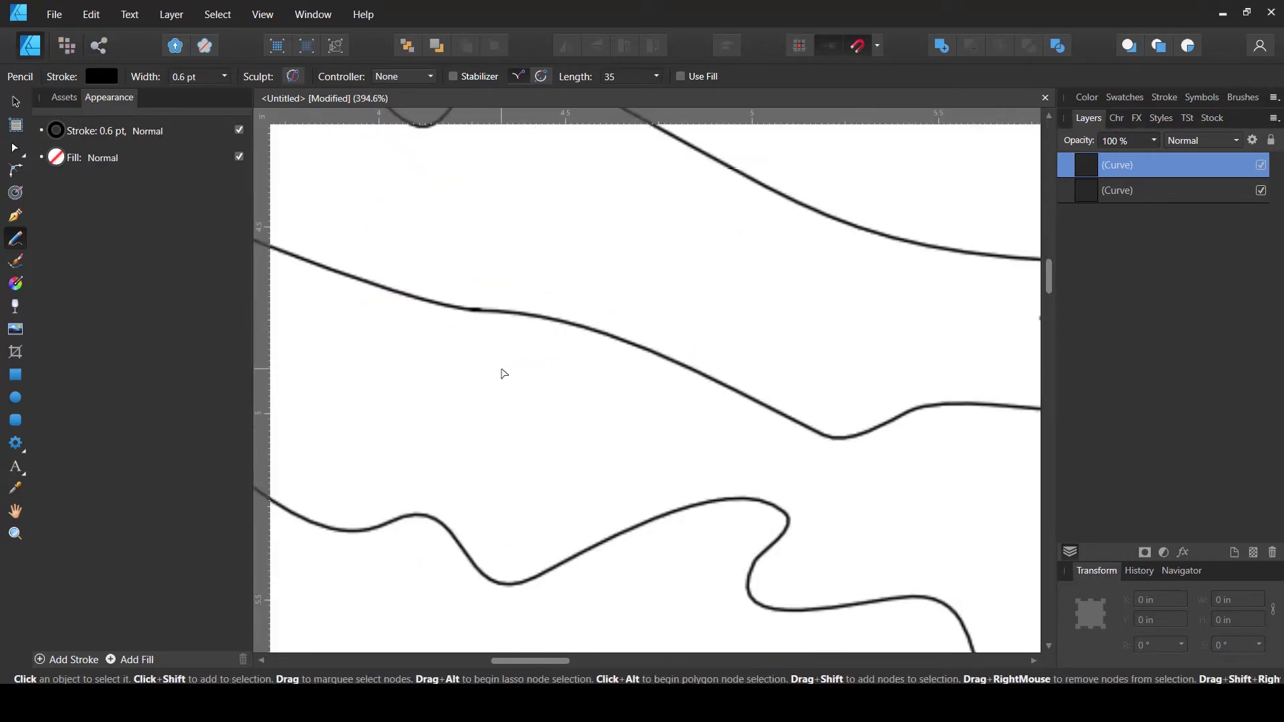
pyautogui.press('a')
pyautogui.moveTo(476, 311); pyautogui.dragTo(480, 311)
pyautogui.scroll(-10, 499, 339)
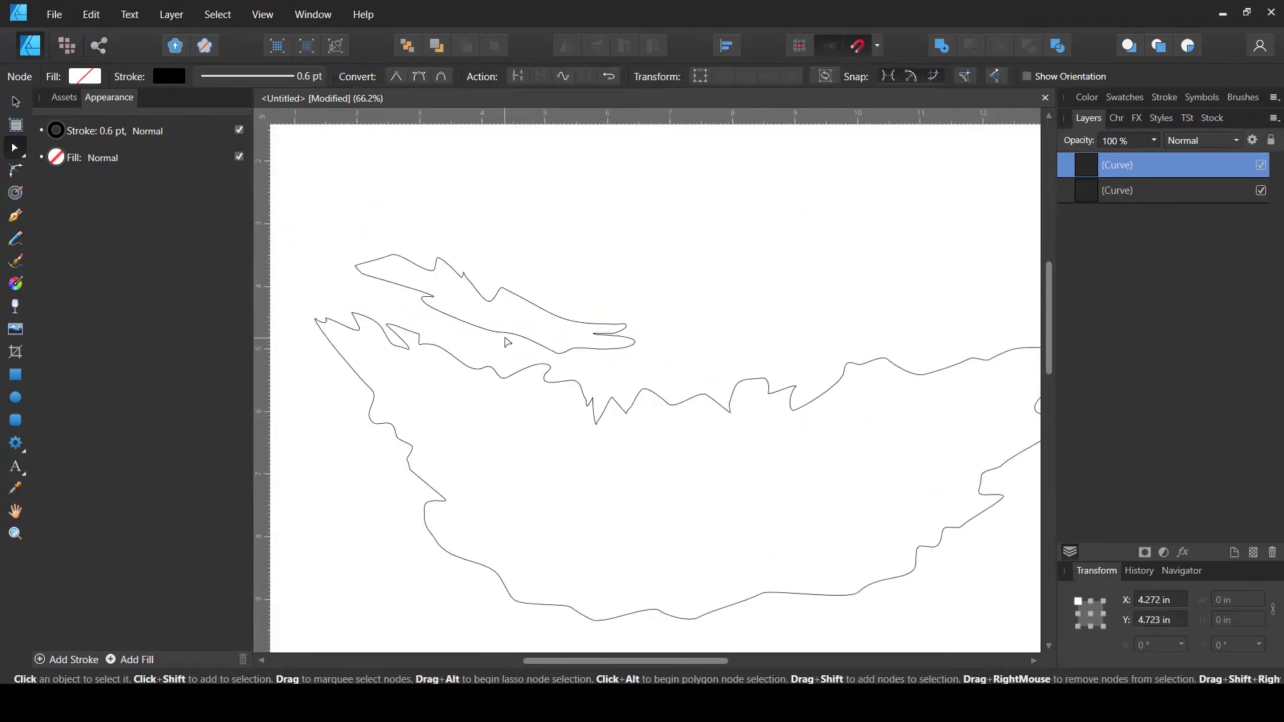
# Sketch a jagged freehand tear about 4 in wide above the outline's right half and join its loose end nodes.
pyautogui.click(19, 262)
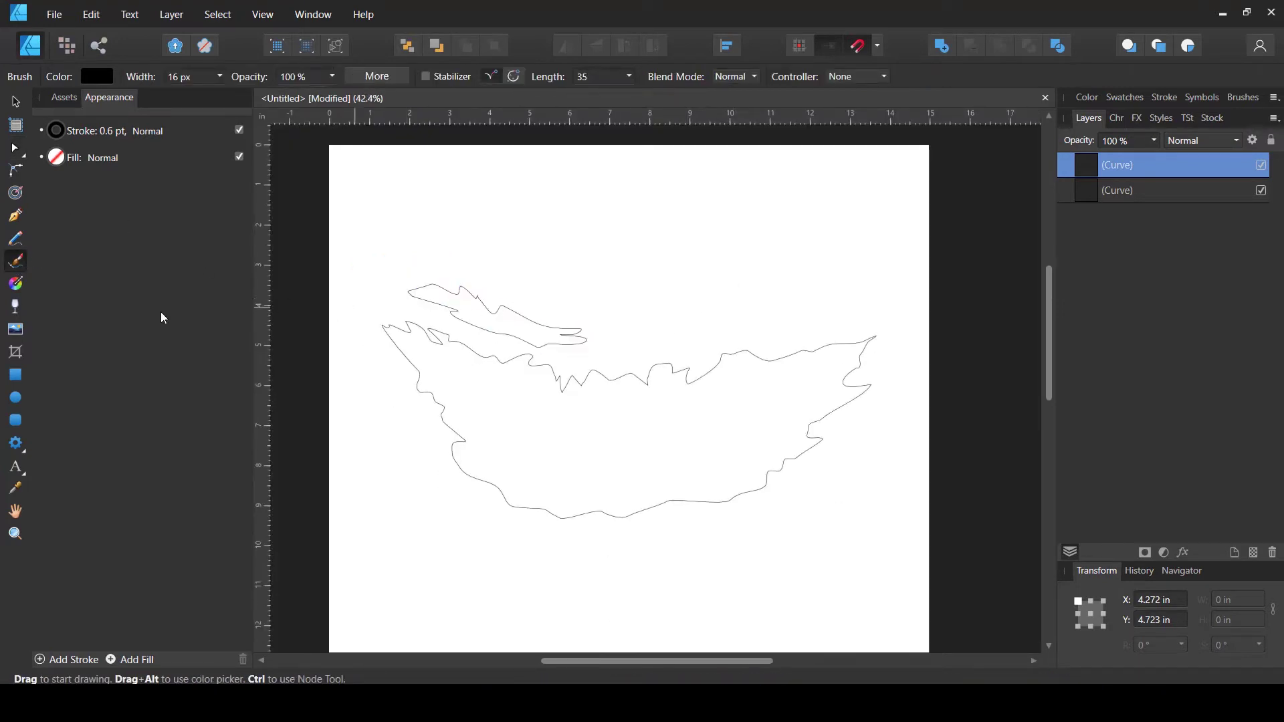
pyautogui.click(14, 240)
pyautogui.moveTo(670, 333); pyautogui.dragTo(681, 325)
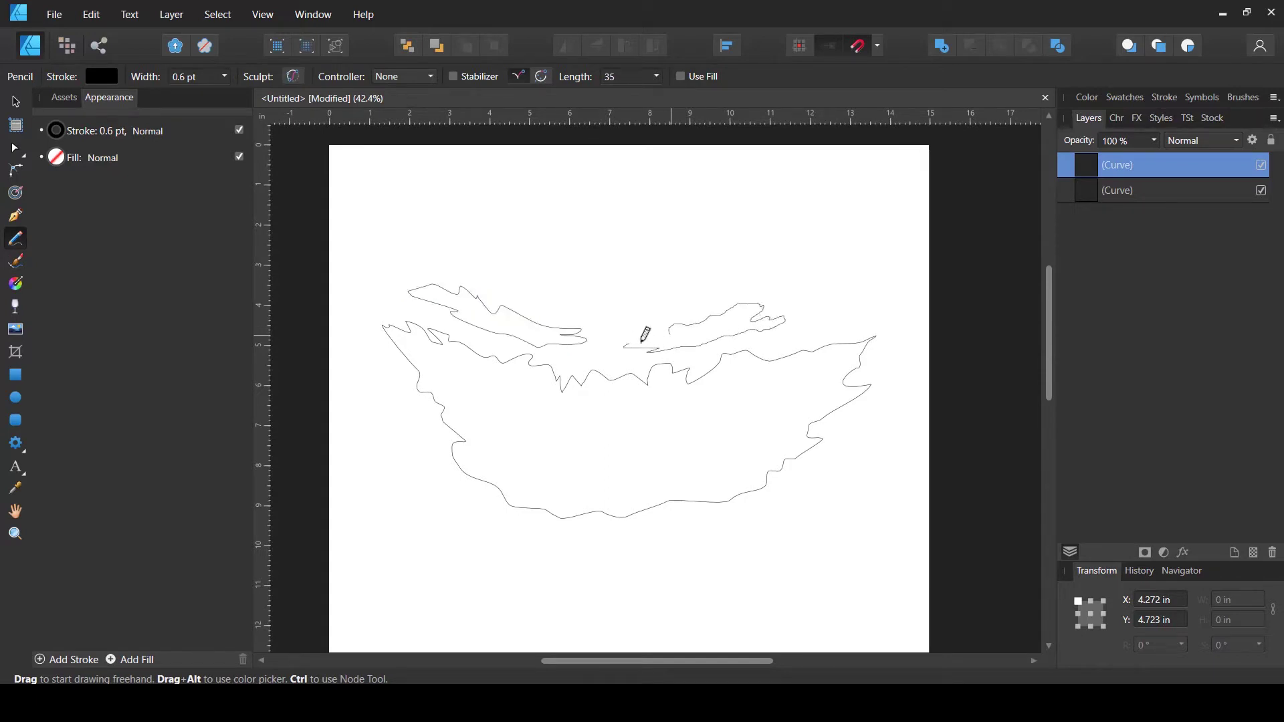
pyautogui.moveTo(670, 334); pyautogui.dragTo(668, 335)
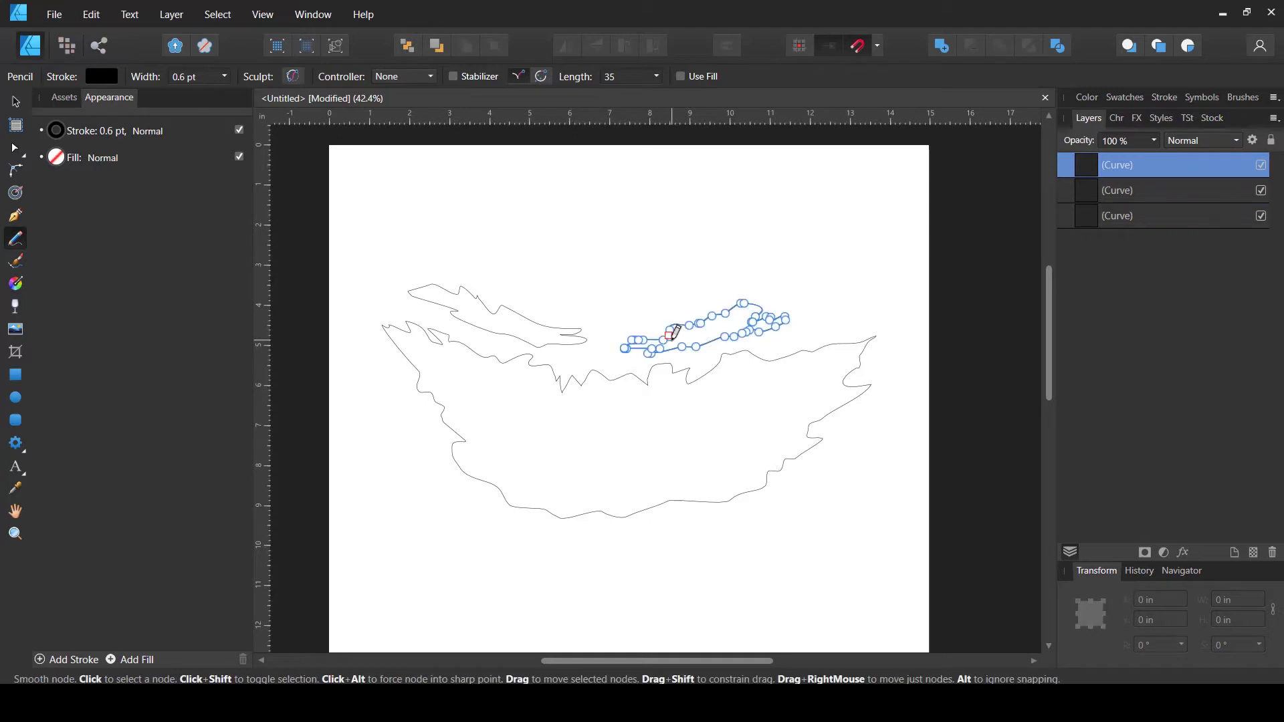
pyautogui.scroll(8, 669, 335)
pyautogui.press('ctrl')
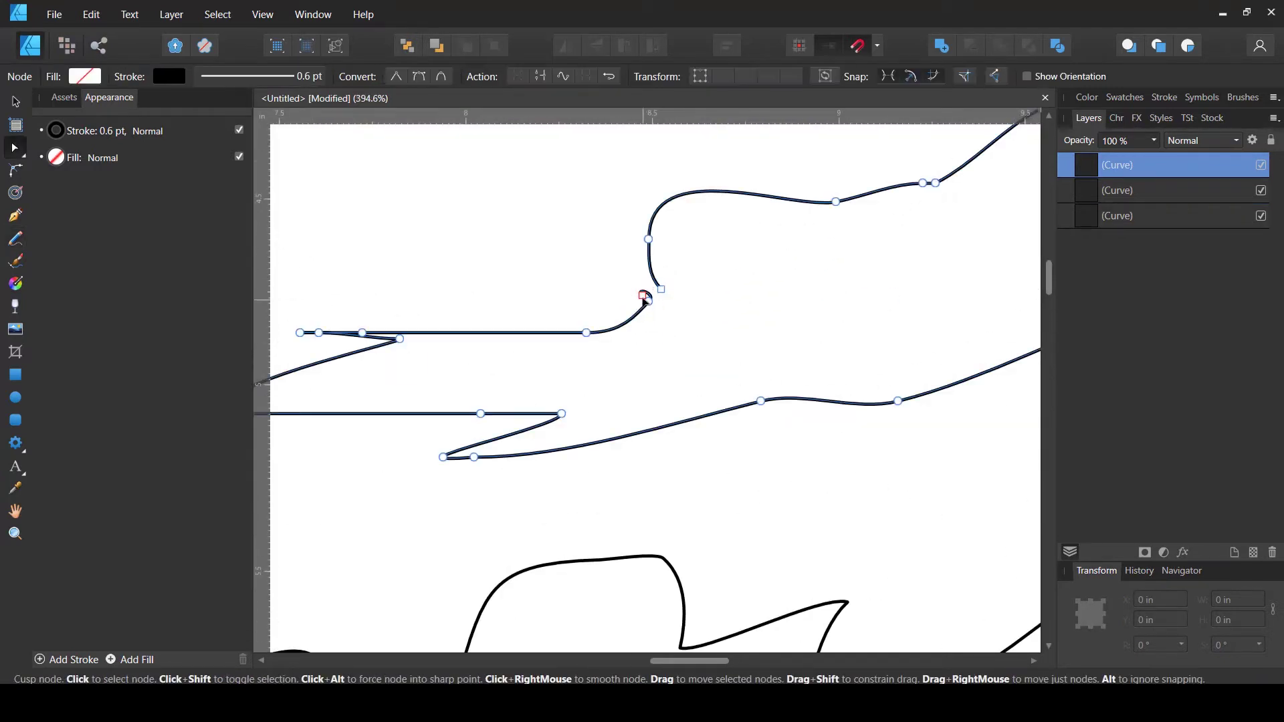
pyautogui.click(660, 291)
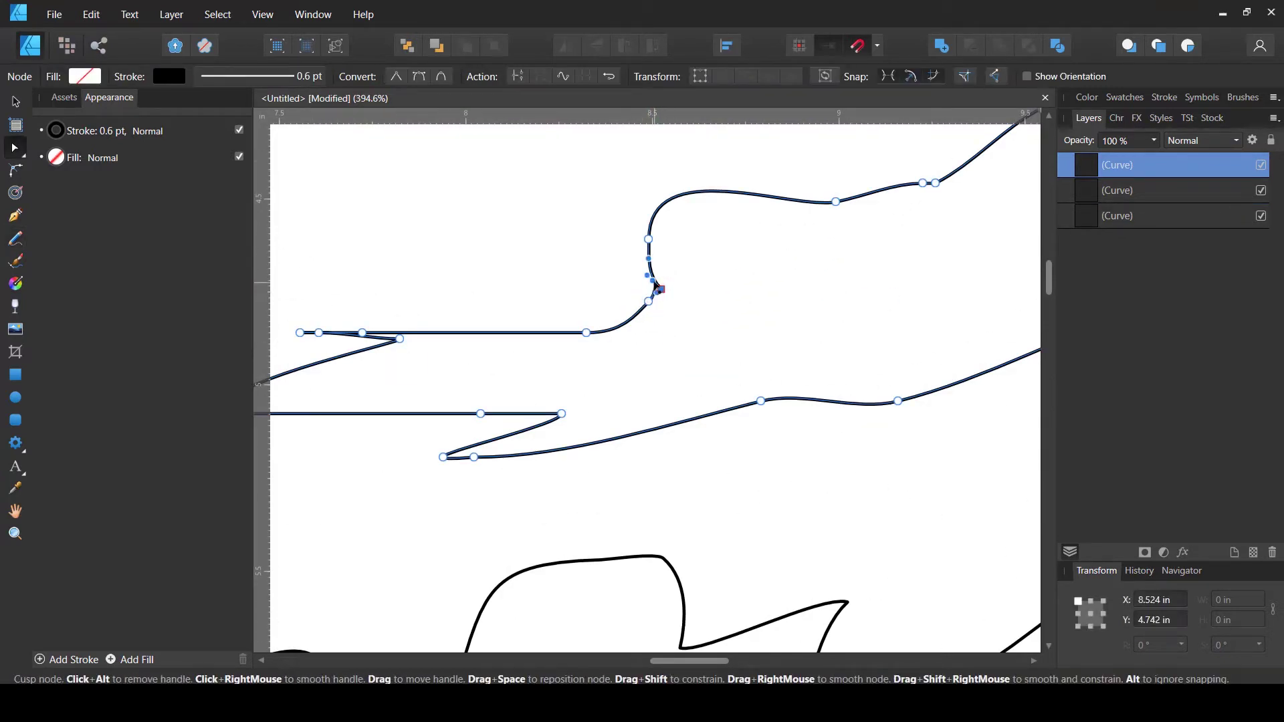
pyautogui.scroll(-6, 665, 312)
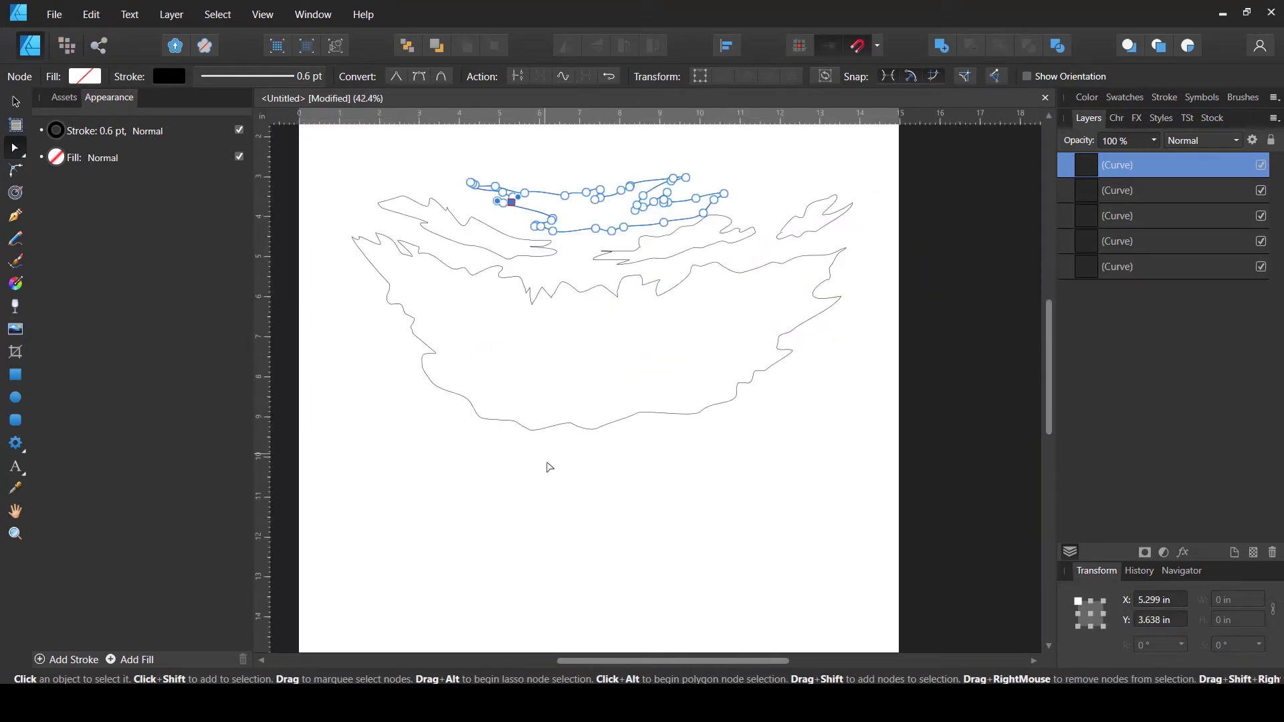
# Draw a wide curved tear about 10.5 in across beneath the main outline, with jagged upper edge and pointed ends, and close it.
pyautogui.scroll(-1, 627, 506)
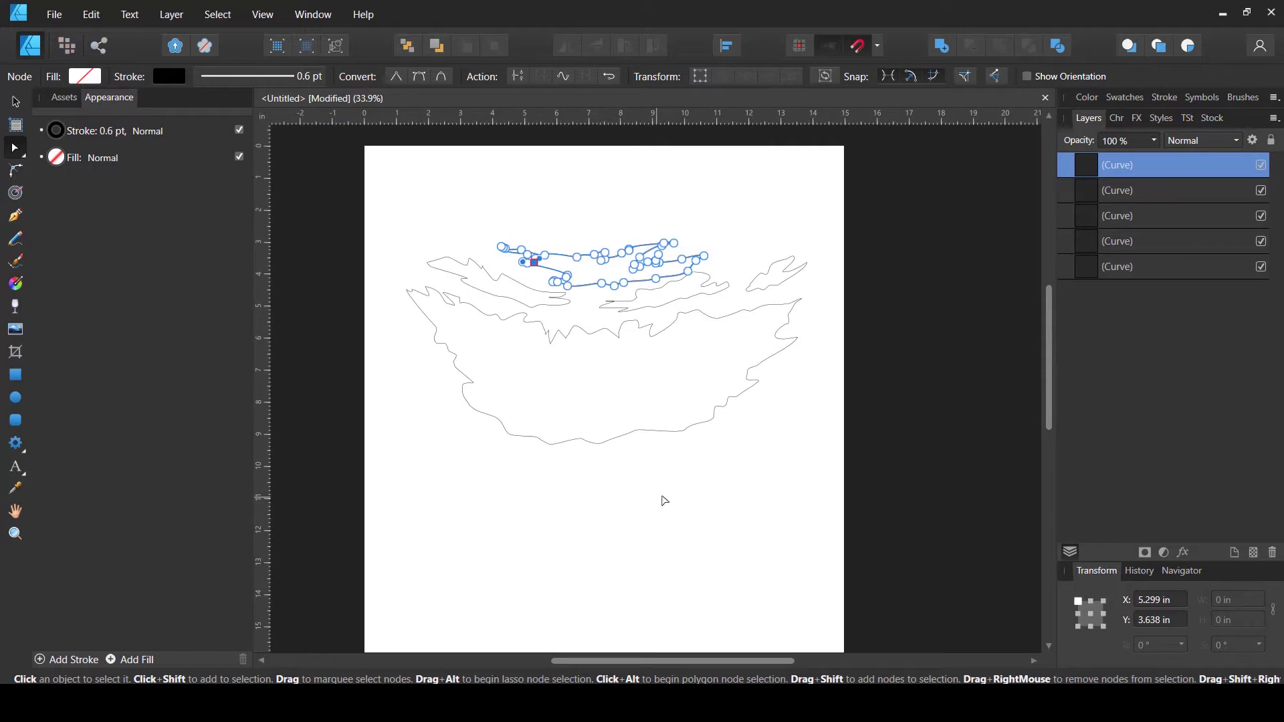
pyautogui.scroll(-1, 662, 495)
pyautogui.scroll(1, 668, 493)
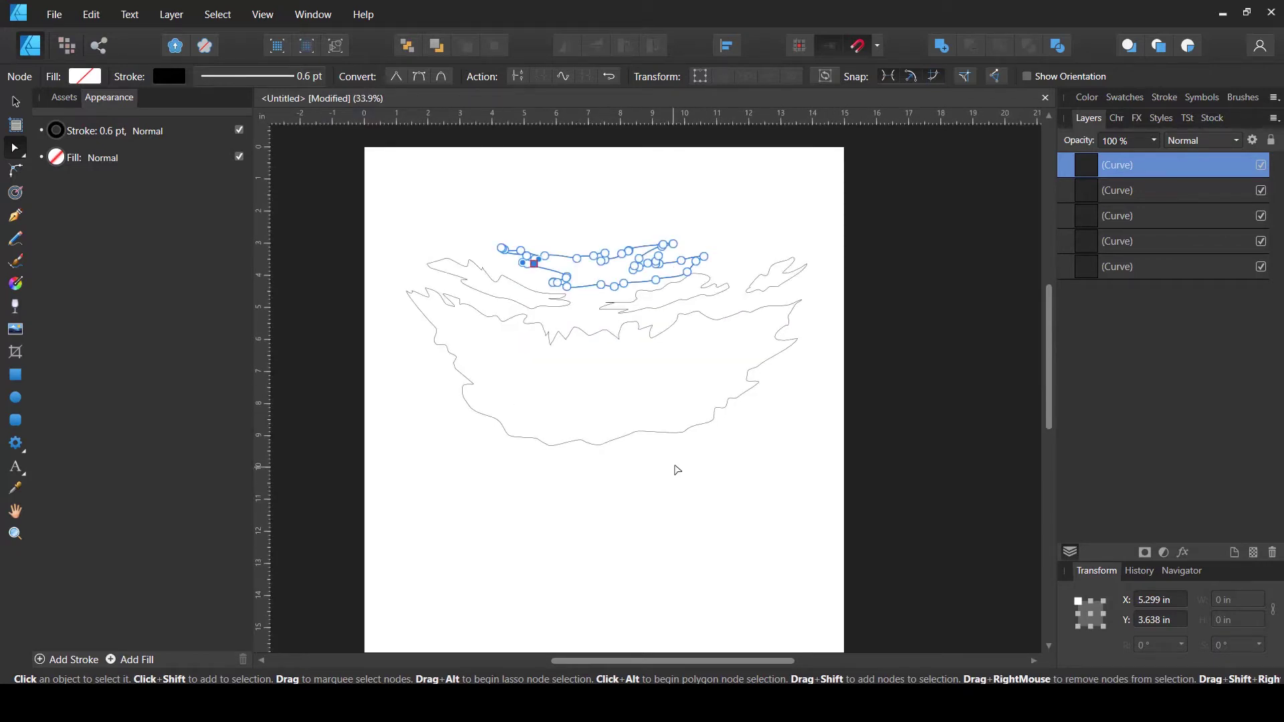
pyautogui.scroll(1, 689, 449)
pyautogui.press('n')
pyautogui.moveTo(449, 423)
pyautogui.mouseDown()
pyautogui.moveTo(401, 429)
pyautogui.moveTo(451, 485)
pyautogui.moveTo(620, 512)
pyautogui.moveTo(723, 500)
pyautogui.moveTo(720, 476)
pyautogui.moveTo(674, 483)
pyautogui.moveTo(735, 427)
pyautogui.mouseUp()
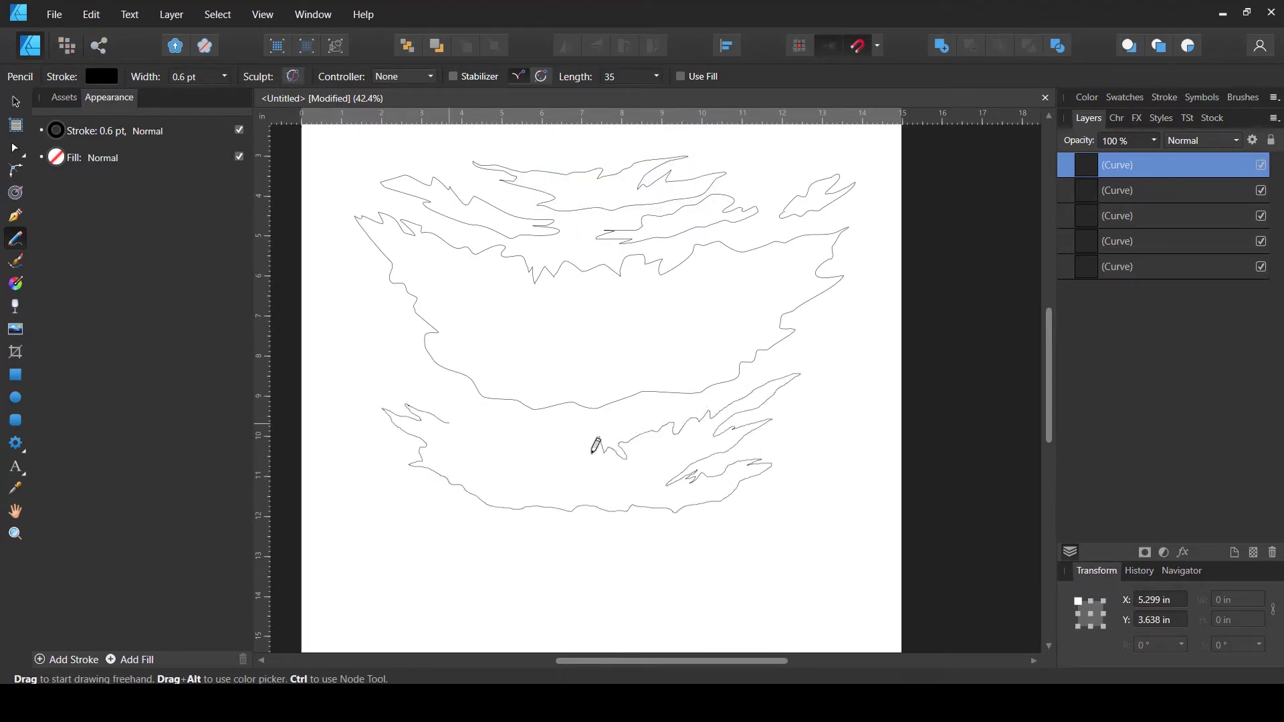
pyautogui.moveTo(595, 446)
pyautogui.mouseDown()
pyautogui.moveTo(468, 417)
pyautogui.moveTo(451, 424)
pyautogui.mouseUp()
pyautogui.press('a')
pyautogui.scroll(5, 482, 401)
pyautogui.scroll(-5, 729, 367)
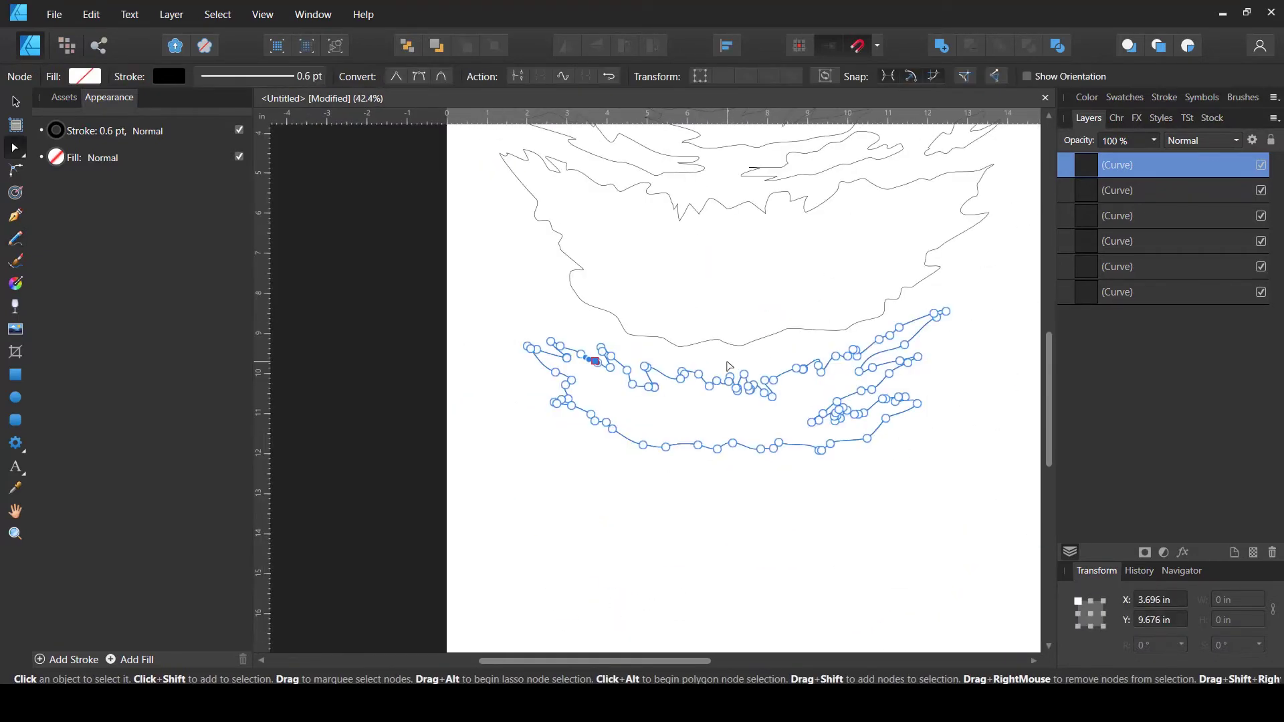
# Draw a slanted jagged tear about 2.3 in wide beside the right end of the wide lower tear and join its ends.
pyautogui.press('n')
pyautogui.moveTo(782, 428)
pyautogui.mouseDown()
pyautogui.moveTo(840, 367)
pyautogui.moveTo(791, 421)
pyautogui.mouseUp()
pyautogui.press('a')
pyautogui.scroll(8, 792, 421)
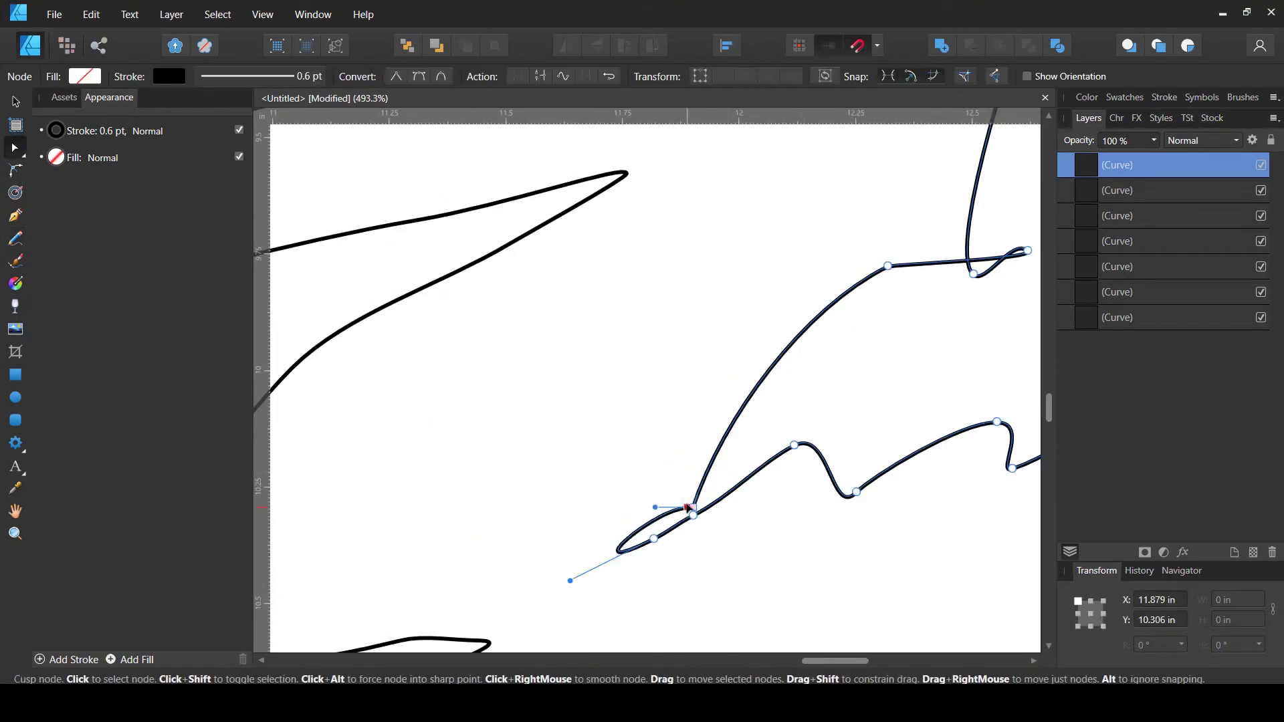
# Pull the notch node on the slanted right-hand tear's inner edge down and left into a sharp point.
pyautogui.scroll(-7, 689, 508)
pyautogui.scroll(8, 736, 499)
pyautogui.moveTo(696, 457); pyautogui.dragTo(623, 509)
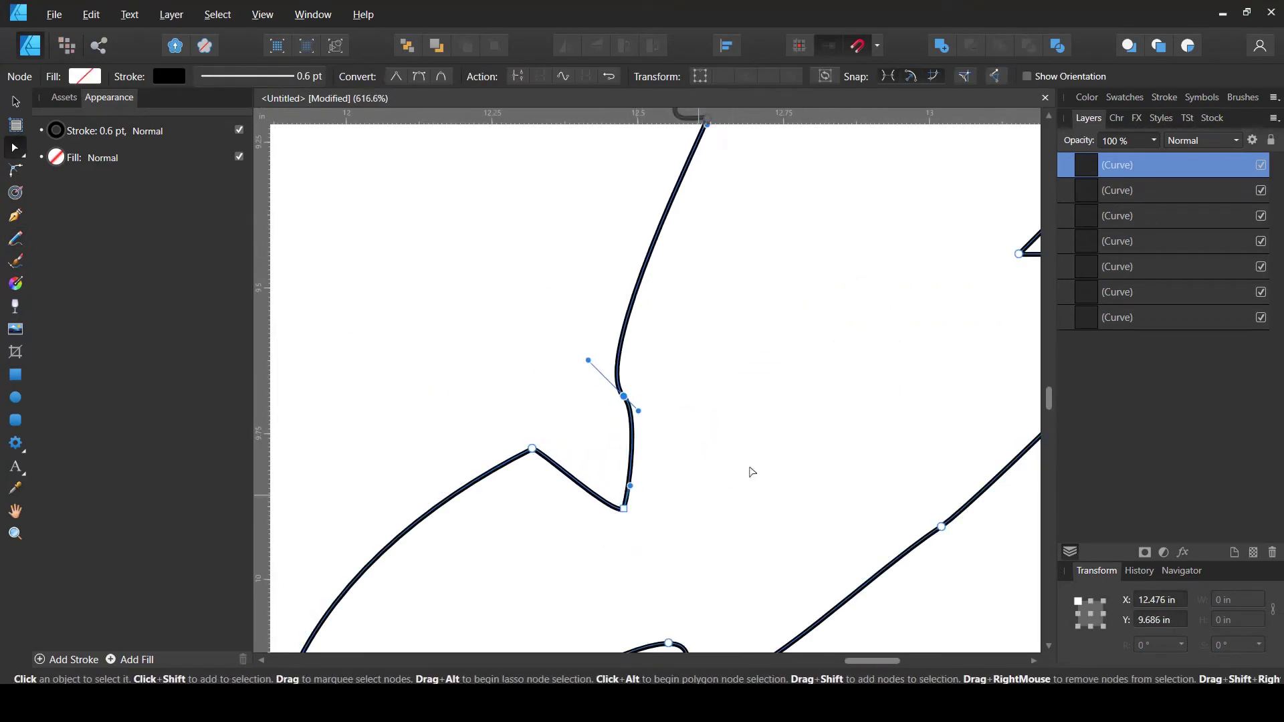
pyautogui.scroll(-8, 751, 472)
# Draw a small spiky tear about 2.3 in wide beside the main outline's lower left edge and close its curve.
pyautogui.press('n')
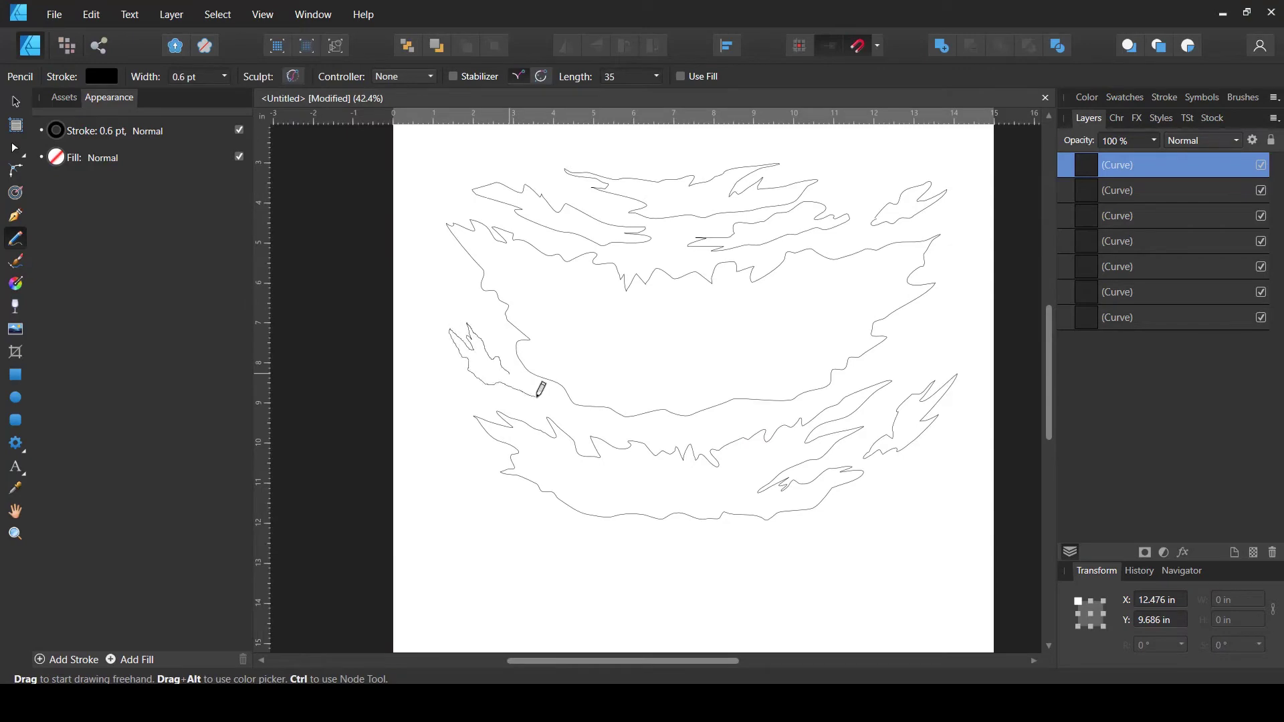
pyautogui.moveTo(539, 393); pyautogui.dragTo(510, 367)
pyautogui.scroll(6, 511, 368)
pyautogui.press('a')
pyautogui.scroll(-8, 505, 534)
pyautogui.scroll(3, 602, 458)
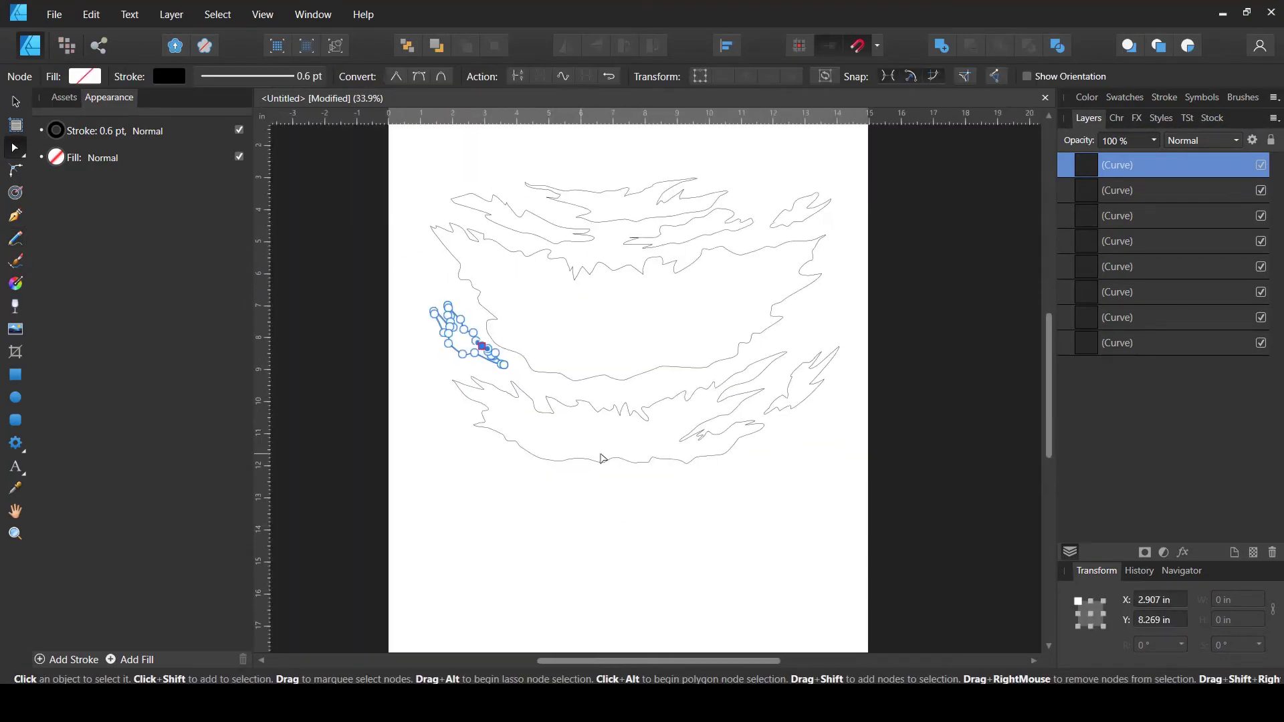
# Move the wide lower tear and the slanted tear at its right end up closer to the main outline.
pyautogui.hotkey('ctrl', 'z')
pyautogui.hotkey('ctrl', 'z')
pyautogui.hotkey('ctrl', 'z')
pyautogui.hotkey('ctrl', 'z')
pyautogui.hotkey('ctrl', 'z')
# Undo a first stroke and draw another wide jagged tear about 9.3 in across below the lower tear, ready for node editing.
pyautogui.press('n')
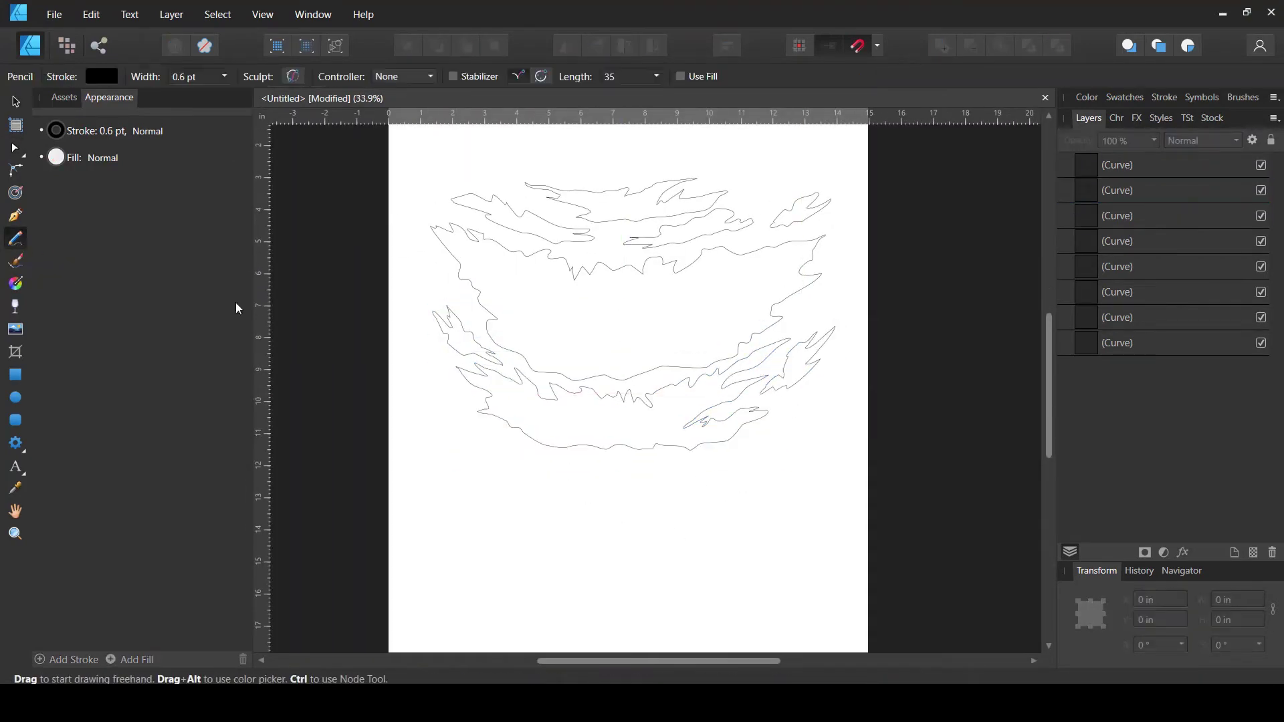
pyautogui.moveTo(568, 469)
pyautogui.mouseDown()
pyautogui.moveTo(499, 464)
pyautogui.moveTo(535, 467)
pyautogui.mouseUp()
pyautogui.hotkey('ctrl', 'z')
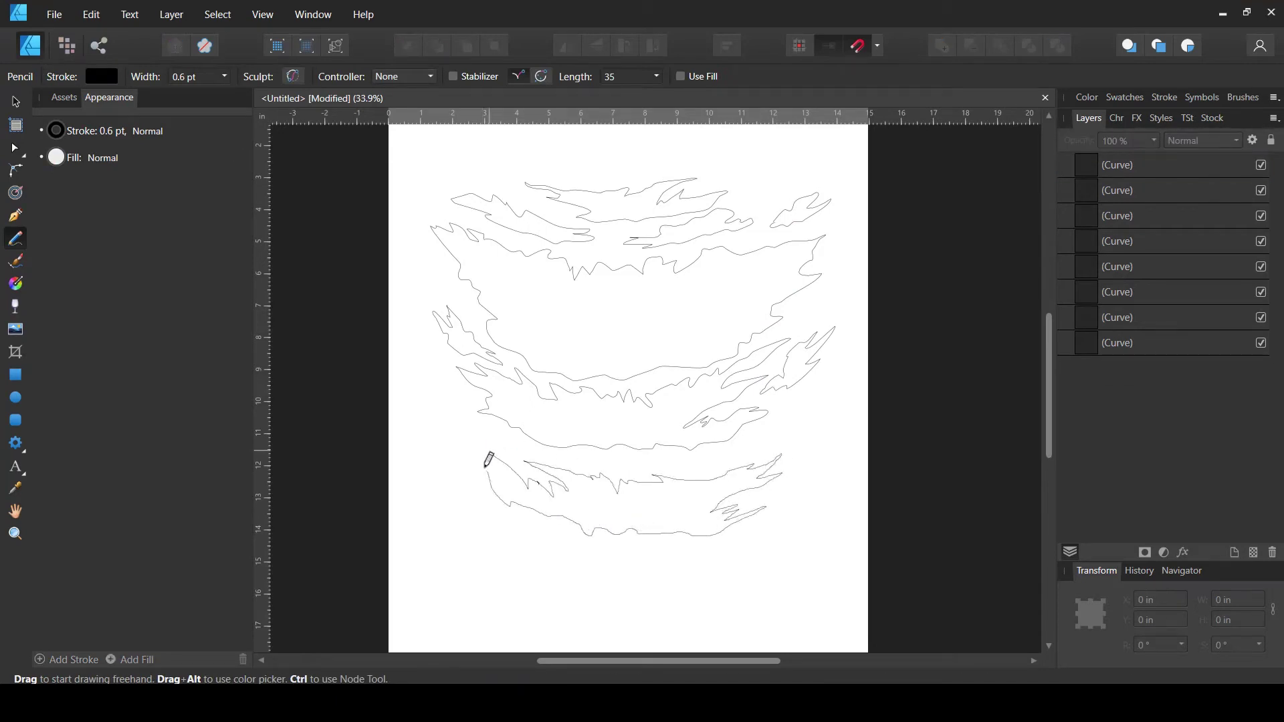
pyautogui.moveTo(488, 460); pyautogui.dragTo(483, 447)
pyautogui.press('a')
pyautogui.scroll(10, 482, 443)
# Pull the bottom tear's left tips outward into sharp points and drag the notches along its upper edge down.
pyautogui.click(474, 436)
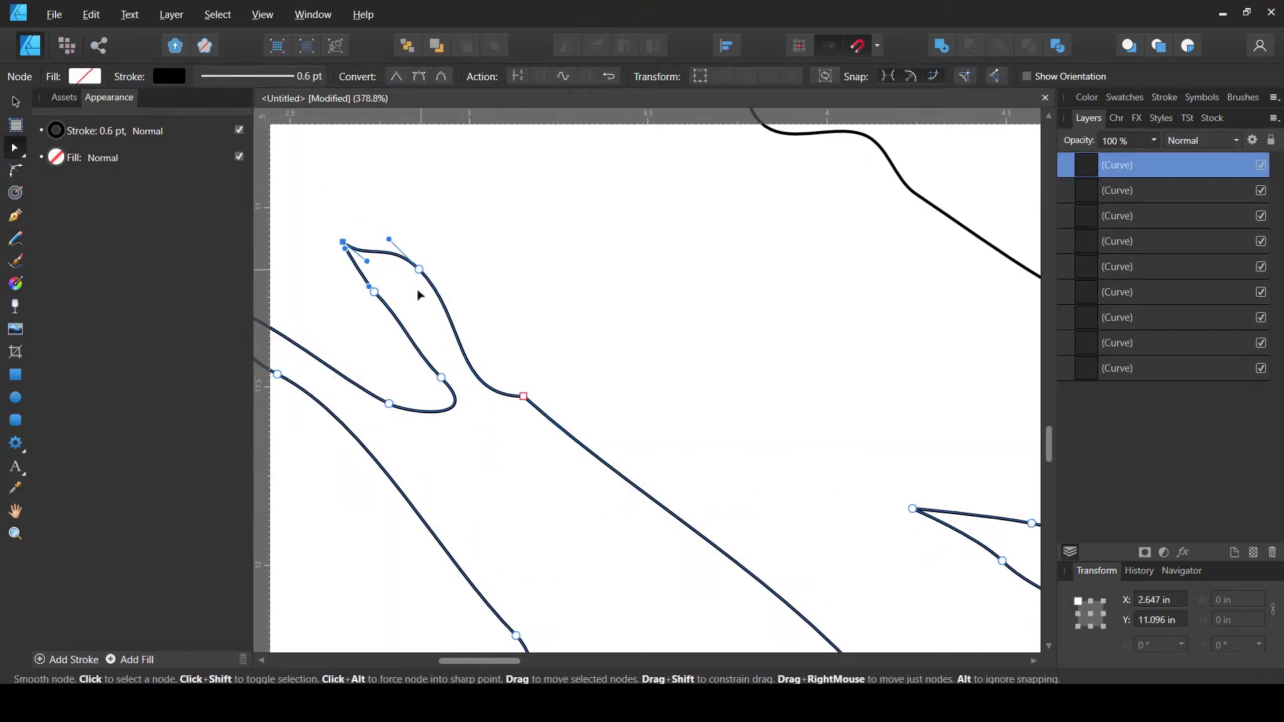
pyautogui.scroll(-5, 420, 295)
pyautogui.scroll(3, 524, 359)
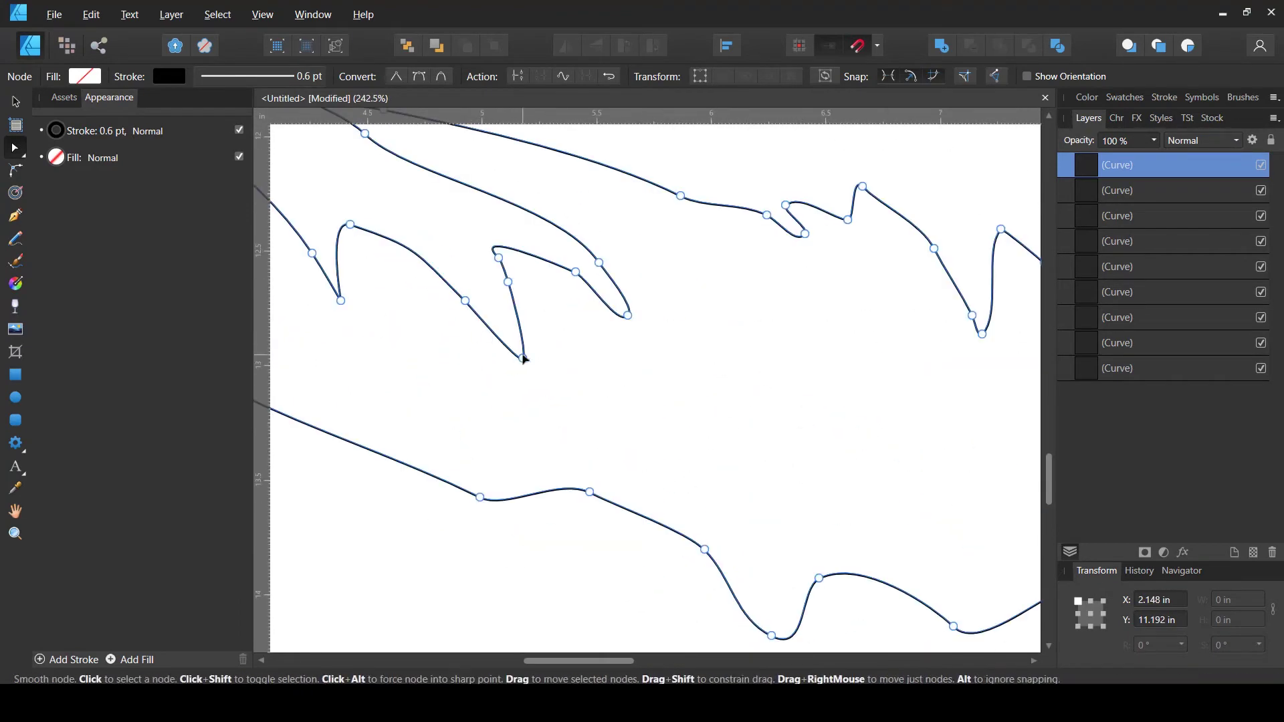
pyautogui.click(911, 381)
pyautogui.hscroll(10, 910, 381)
pyautogui.click(464, 335)
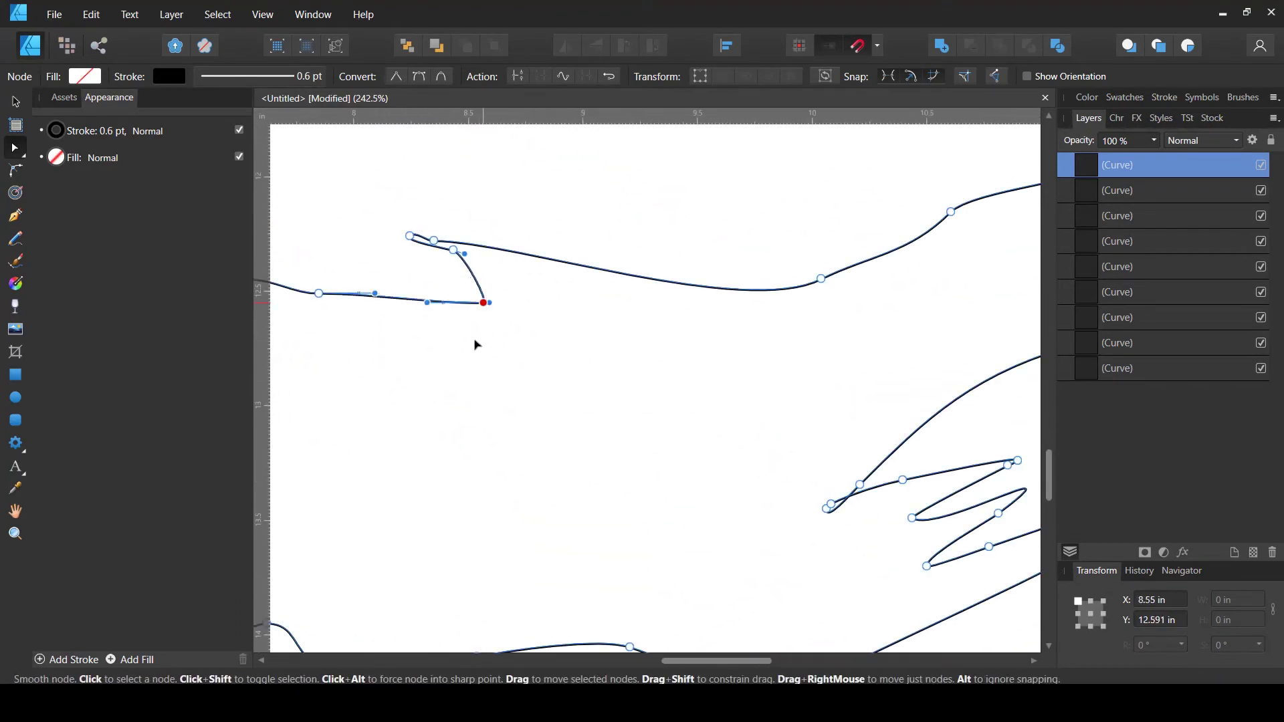
pyautogui.moveTo(484, 302); pyautogui.dragTo(462, 354)
# Reshape the spikes and inner notch at the bottom tear's right end by adjusting their nodes.
pyautogui.click(835, 421)
pyautogui.hscroll(10, 465, 453)
pyautogui.scroll(-1, 465, 454)
pyautogui.click(464, 455)
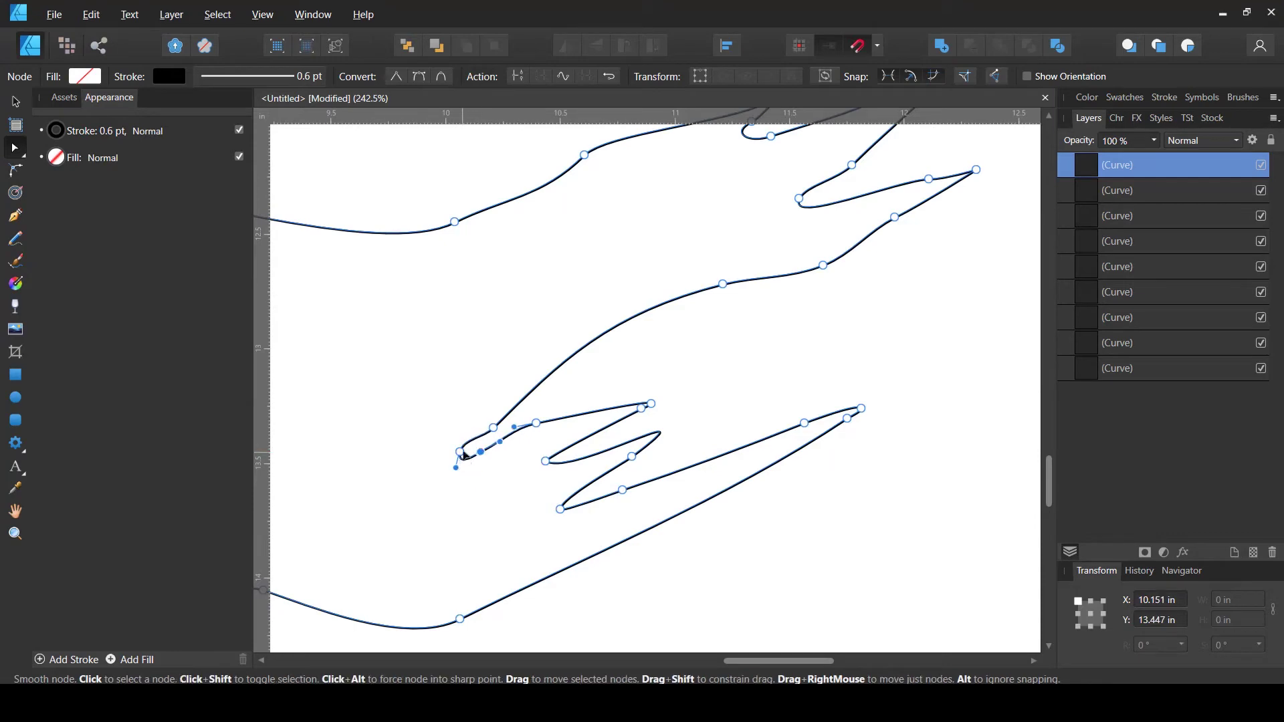
pyautogui.click(522, 611)
pyautogui.scroll(-6, 846, 238)
# Shrink the bottom tear to about 8.6 by 2.4 in, center it beneath the wide lower tear and deselect it.
pyautogui.press('v')
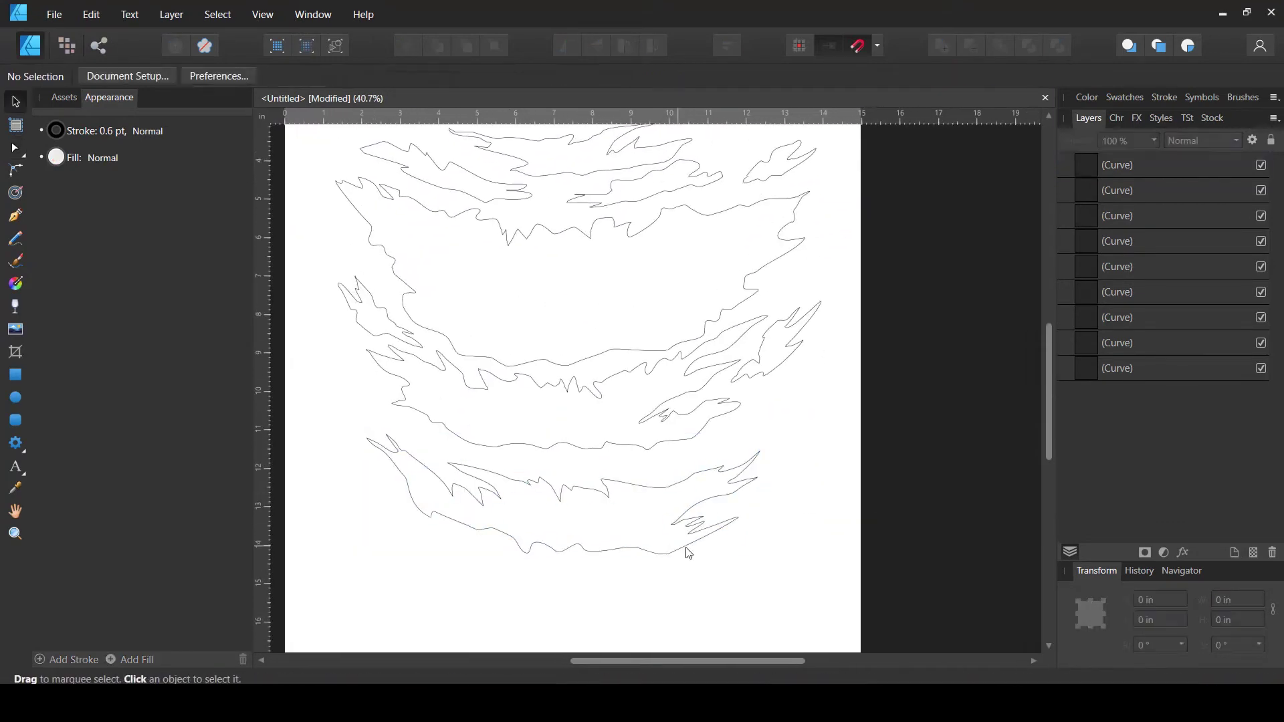
pyautogui.click(689, 553)
pyautogui.moveTo(760, 495); pyautogui.dragTo(731, 529)
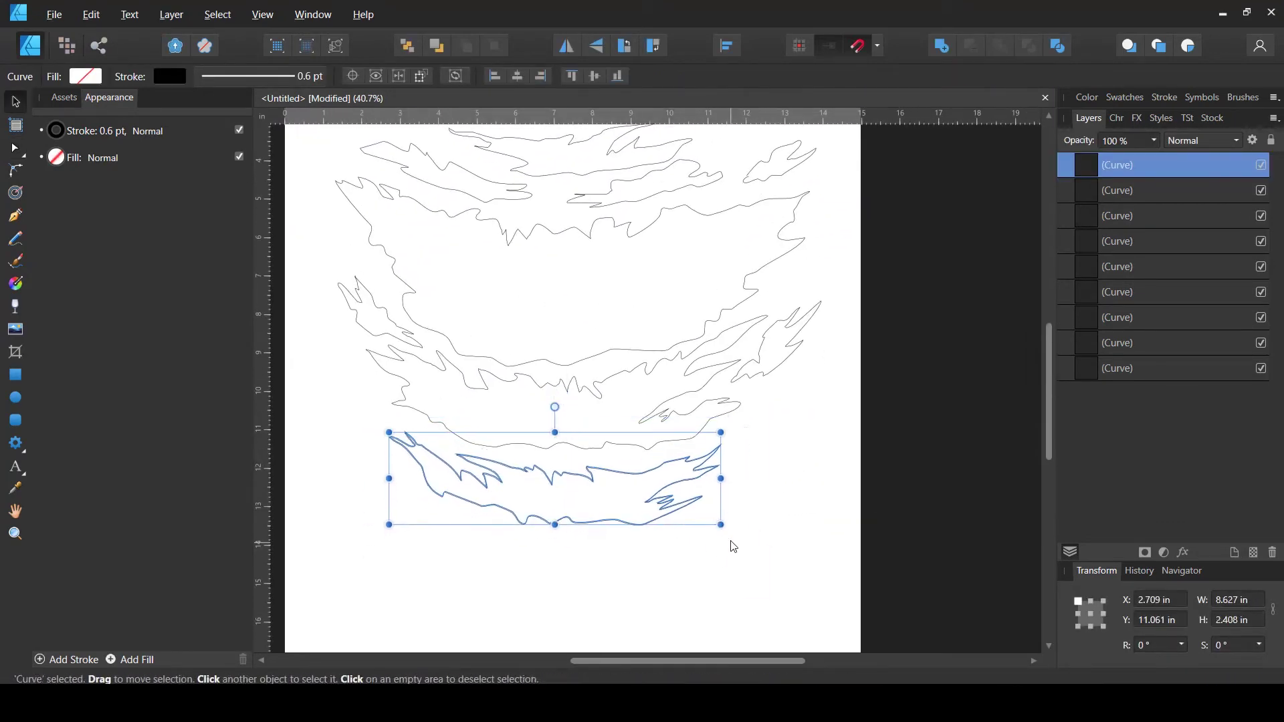
pyautogui.click(653, 560)
pyautogui.click(669, 519)
pyautogui.click(588, 381)
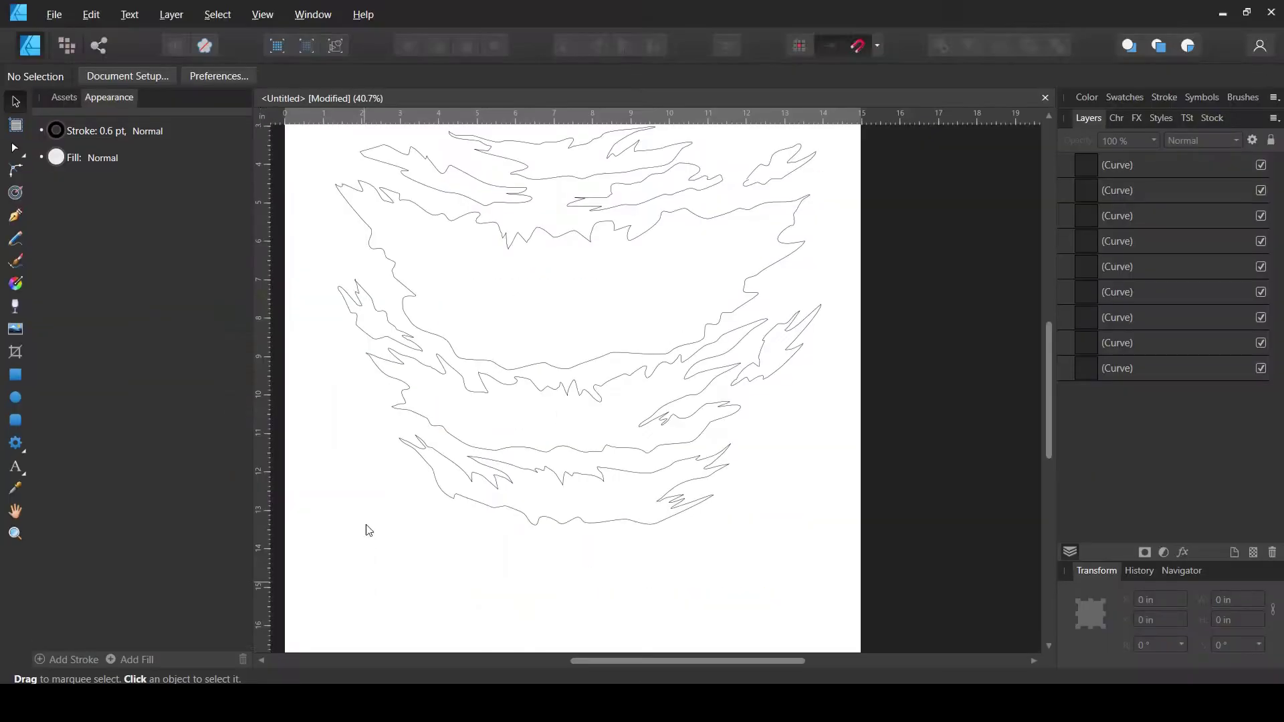
# Draw a small closed tear about 0.9 in wide beside the left end of the wide lower tear.
pyautogui.press('n')
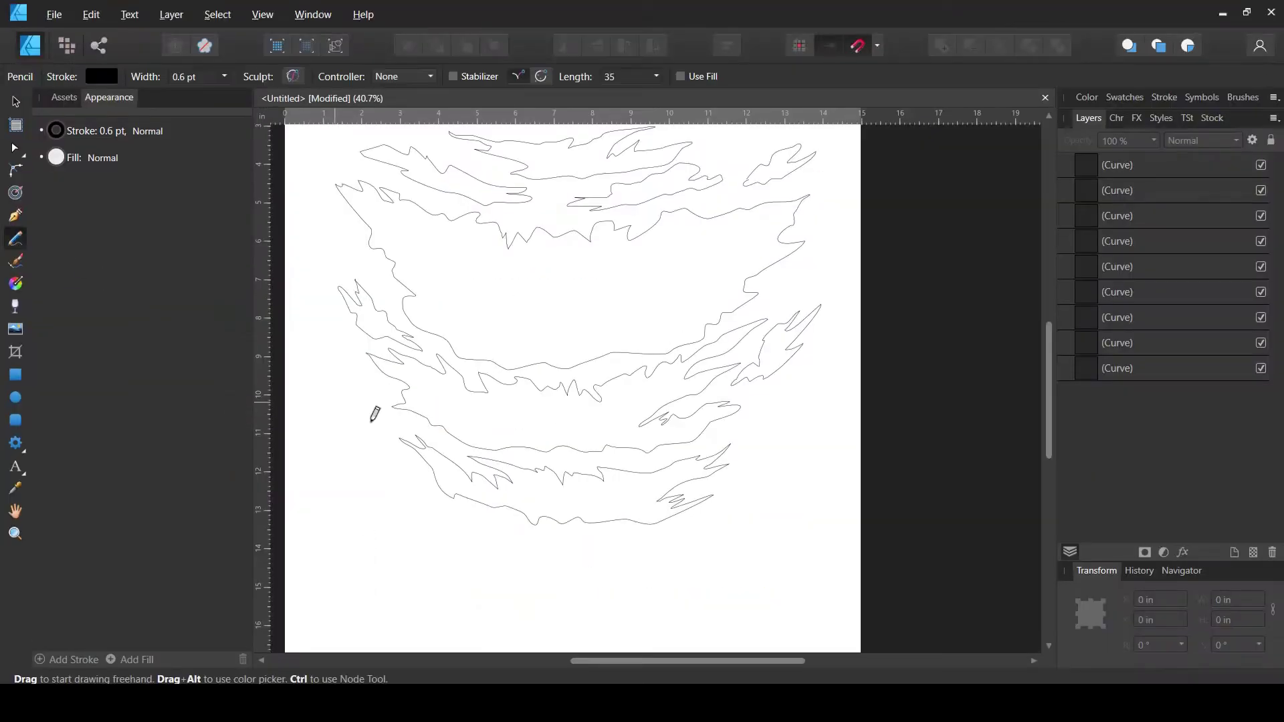
pyautogui.moveTo(387, 405); pyautogui.dragTo(395, 413)
pyautogui.scroll(5, 334, 234)
pyautogui.scroll(-3, 335, 249)
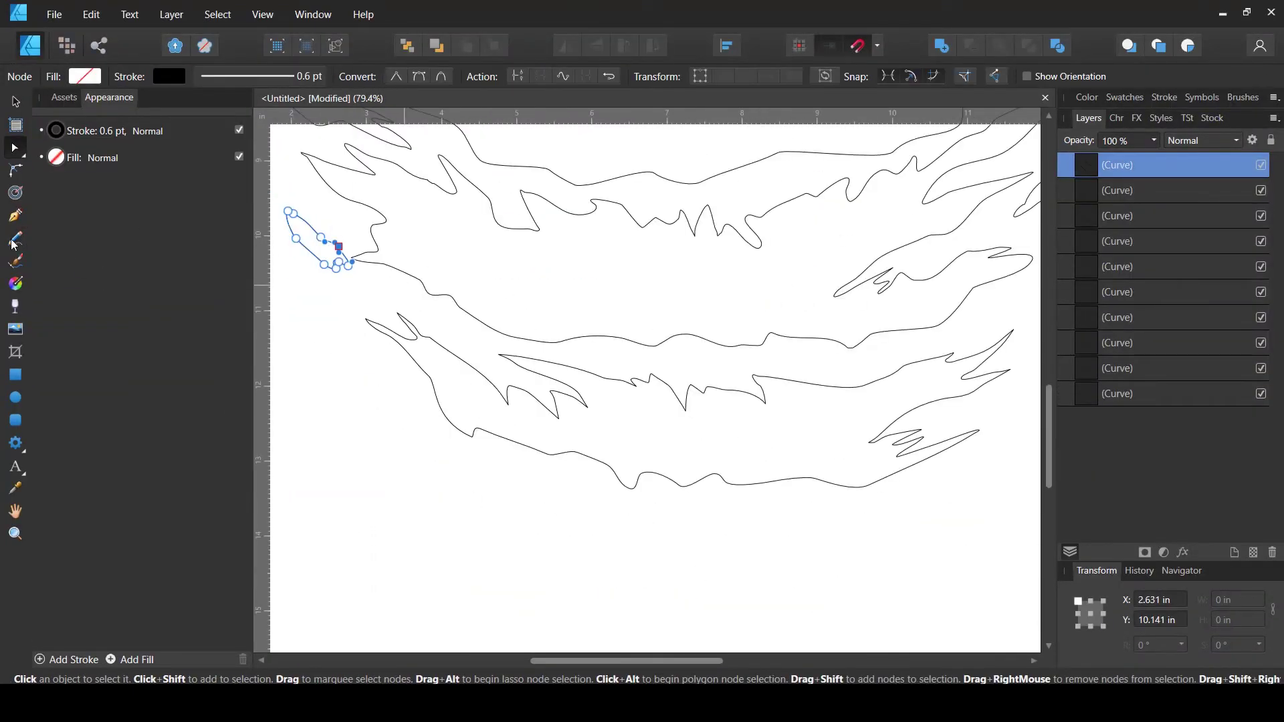
# Draw a small closed tear about 1 in wide beside the left end of the bottom tear.
pyautogui.moveTo(326, 326); pyautogui.dragTo(380, 366)
pyautogui.scroll(5, 361, 355)
pyautogui.scroll(-7, 362, 355)
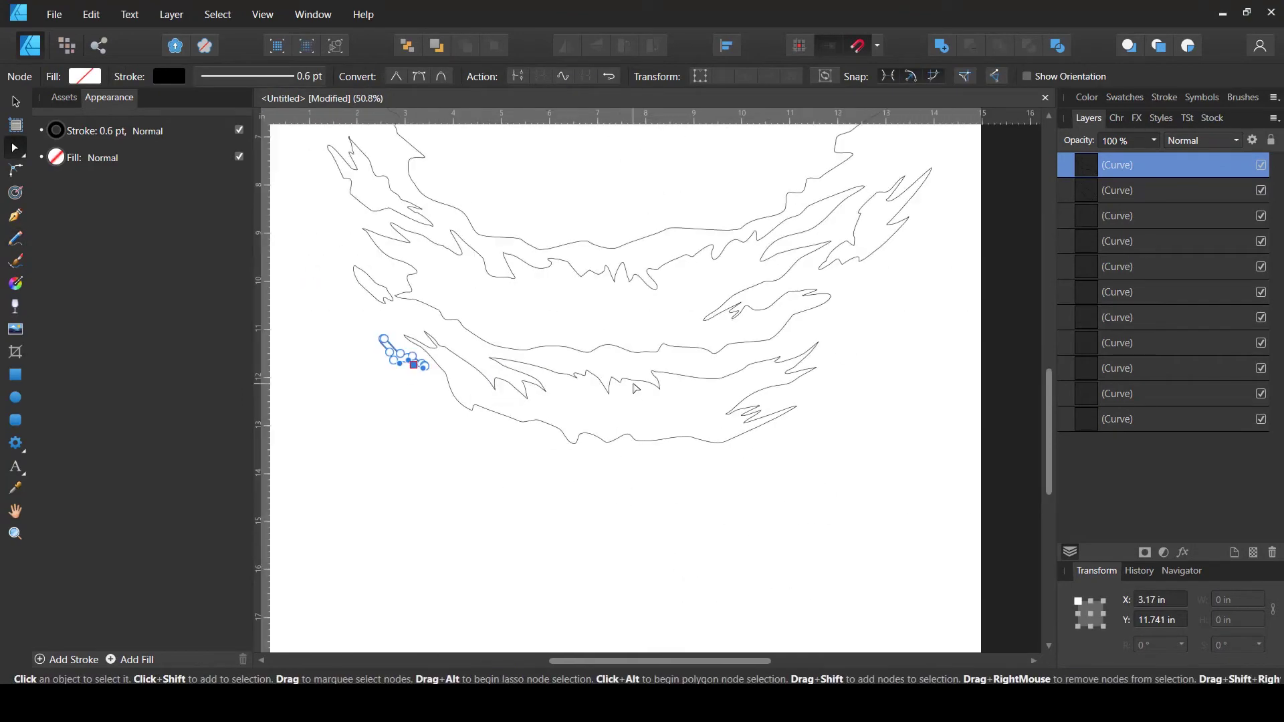
# Draw a small tear about 1.2 in wide above the bottom tear's right end and join its end nodes.
pyautogui.moveTo(830, 329)
pyautogui.mouseDown()
pyautogui.moveTo(863, 314)
pyautogui.moveTo(822, 338)
pyautogui.mouseUp()
pyautogui.scroll(4, 822, 338)
pyautogui.press('a')
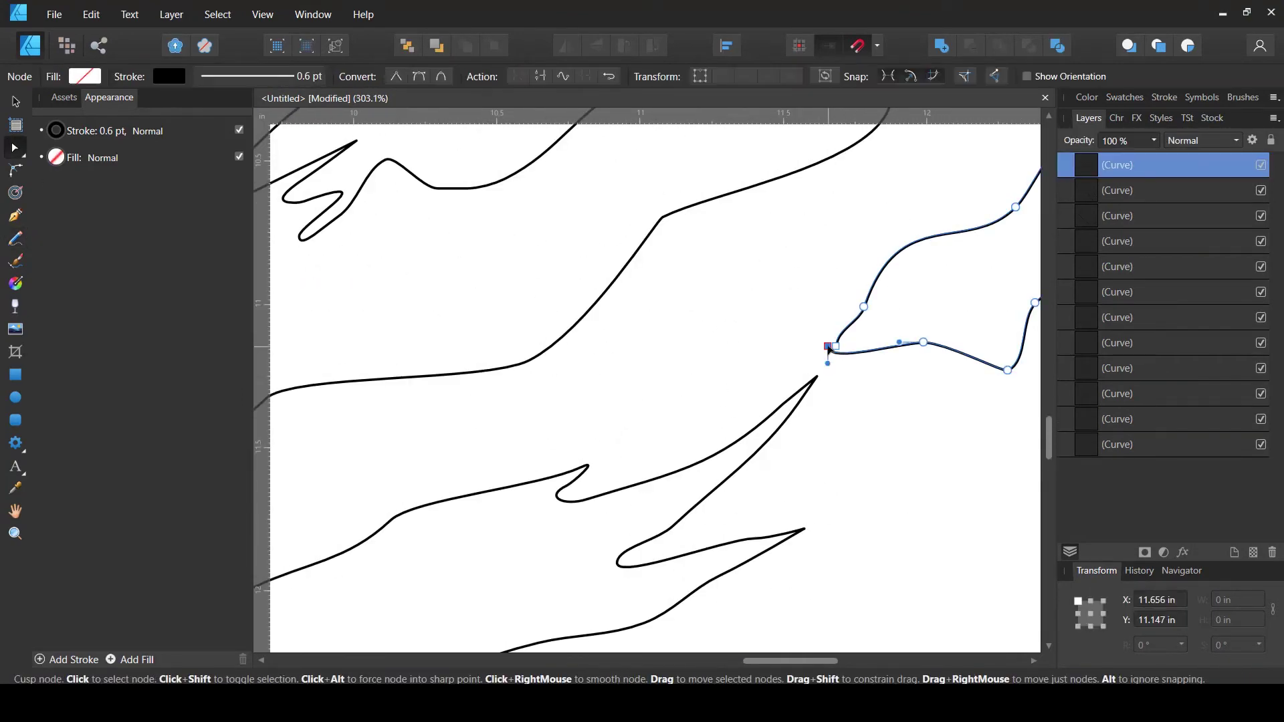
pyautogui.scroll(-4, 879, 379)
# Draw a spiky tear about 1.7 in wide beside the bottom tear's right end and adjust the node in its inner notch.
pyautogui.press('n')
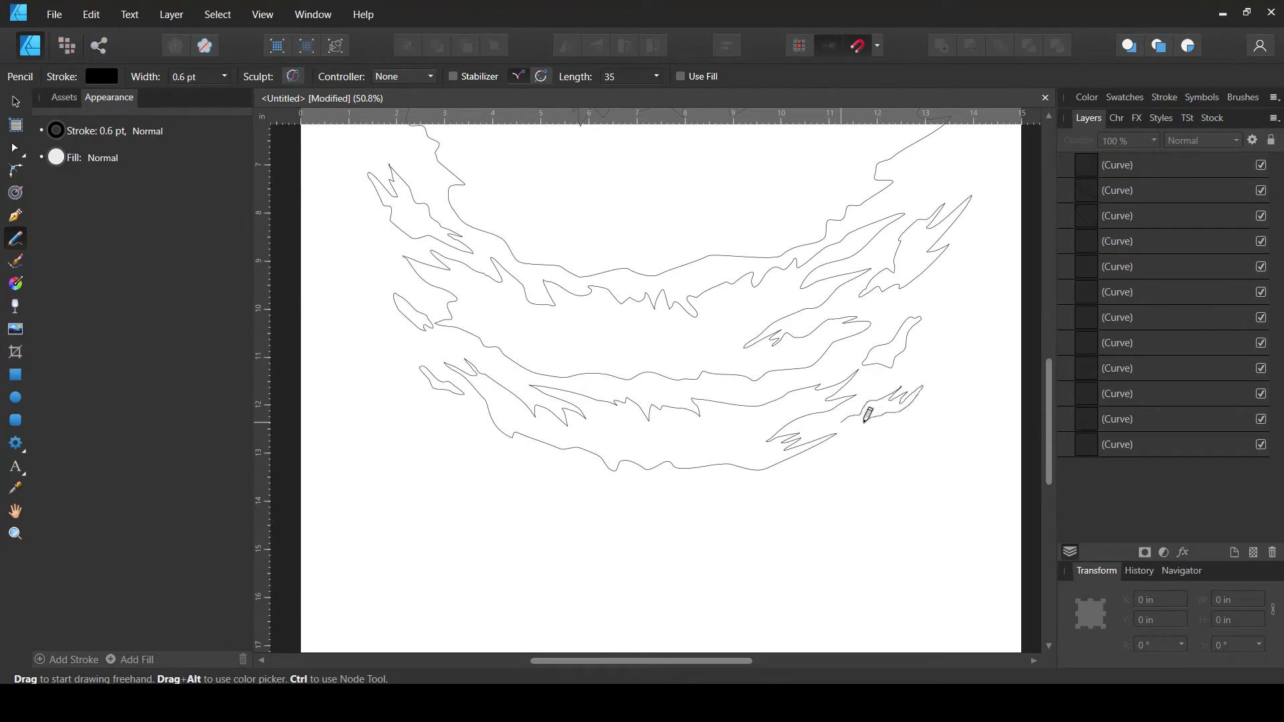
pyautogui.moveTo(868, 414); pyautogui.dragTo(867, 417)
pyautogui.scroll(10, 865, 395)
pyautogui.press('a')
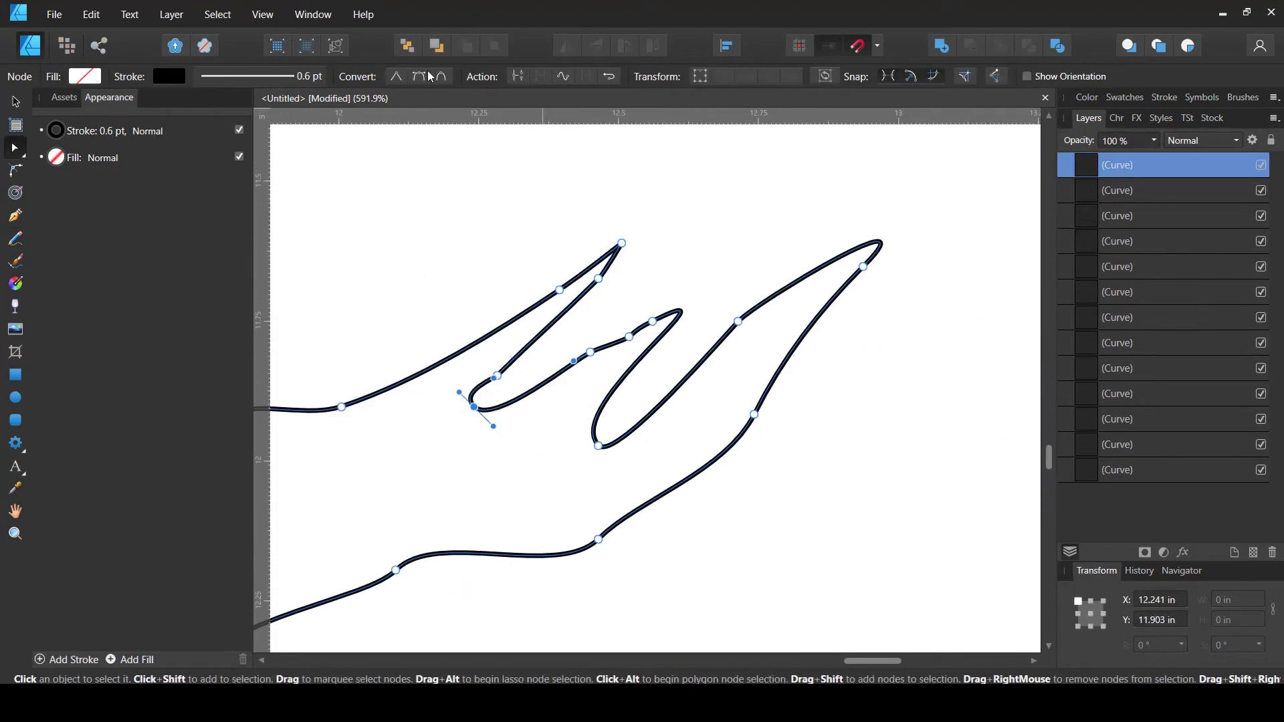
pyautogui.scroll(-10, 905, 287)
# Move the bottom tear and the three small tears around it slightly left together, then deselect them.
pyautogui.press('v')
pyautogui.moveTo(335, 562); pyautogui.dragTo(727, 449)
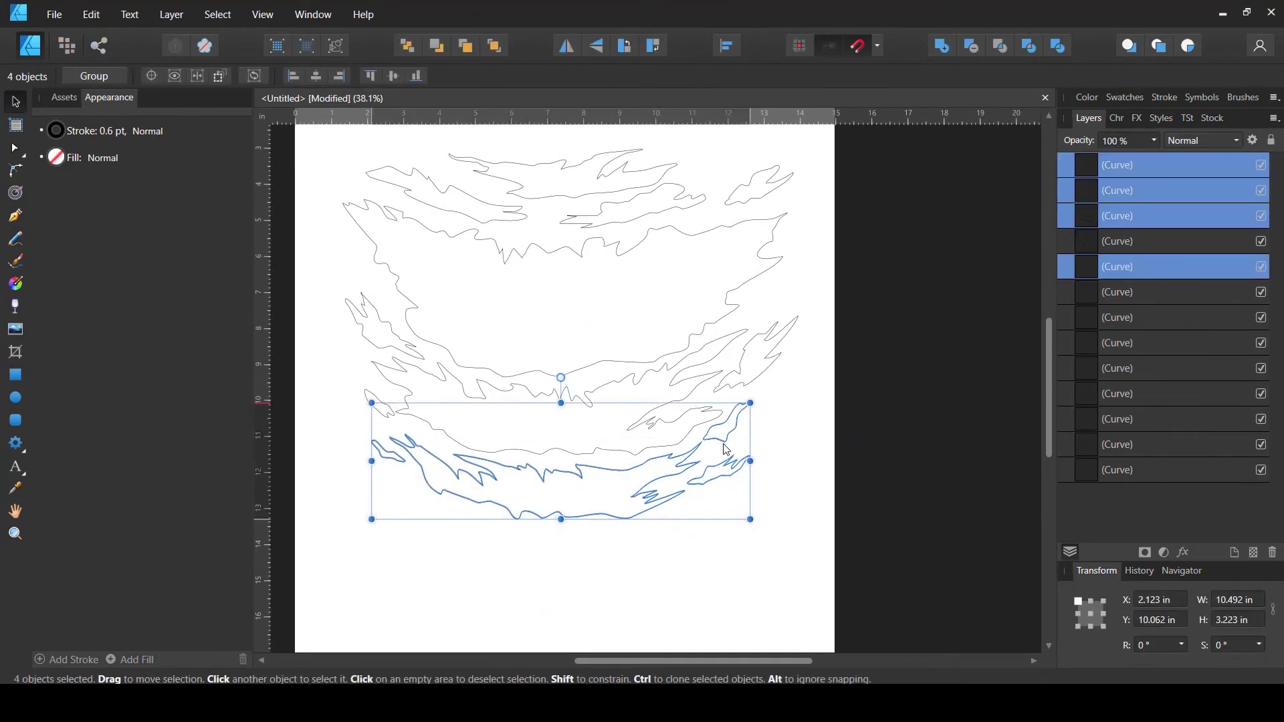
pyautogui.click(691, 574)
pyautogui.scroll(-1, 691, 573)
# Rotate the main tear outline to about 2.9°, enlarge it to about 12.6 by 5.0 in and nudge it down, then deselect it.
pyautogui.click(786, 314)
pyautogui.moveTo(786, 315); pyautogui.dragTo(691, 387)
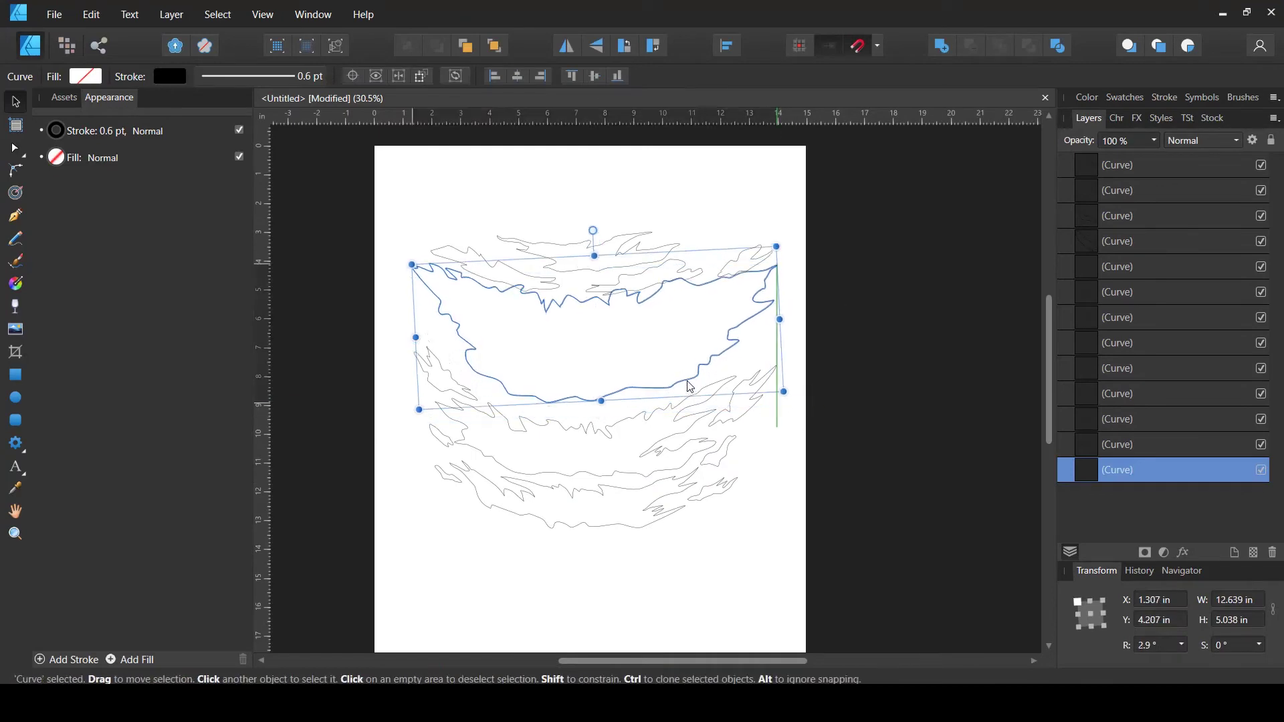
pyautogui.click(642, 436)
pyautogui.click(599, 410)
pyautogui.click(833, 502)
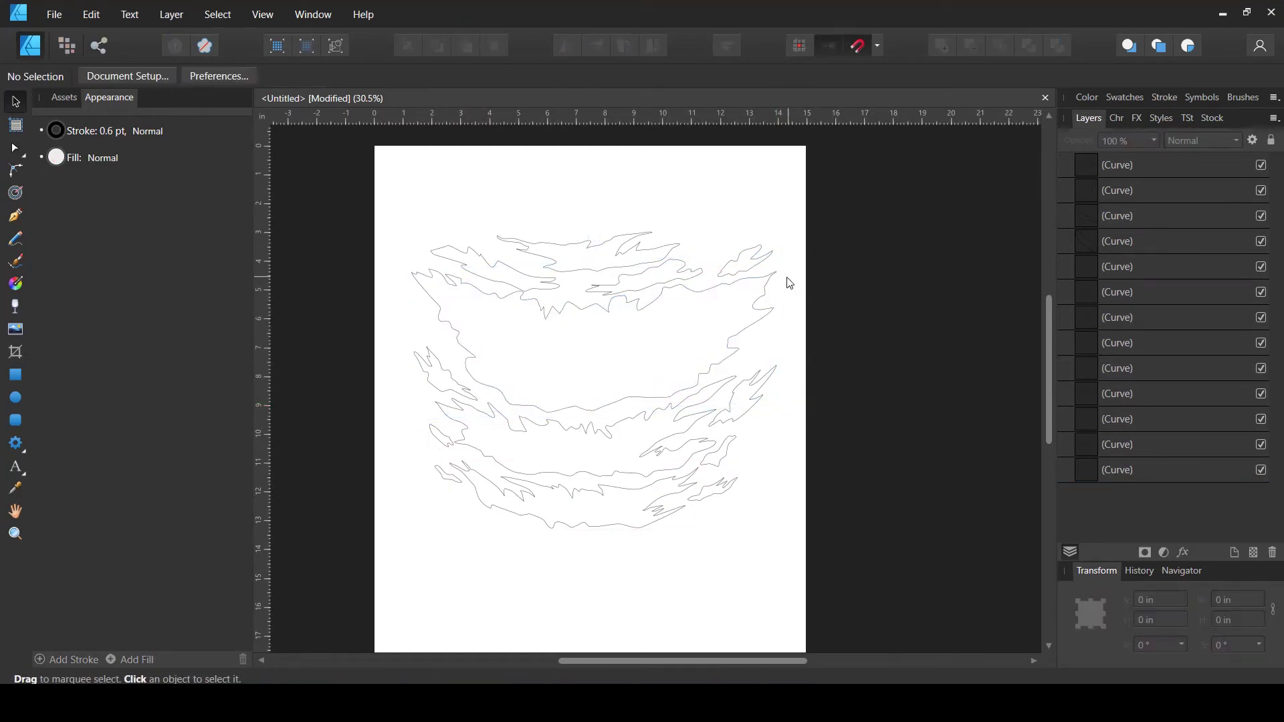
# Adjust the pointed tip node of the small tear above the right half of the main tear's jagged upper edge.
pyautogui.press('a')
pyautogui.scroll(10, 789, 283)
pyautogui.click(573, 287)
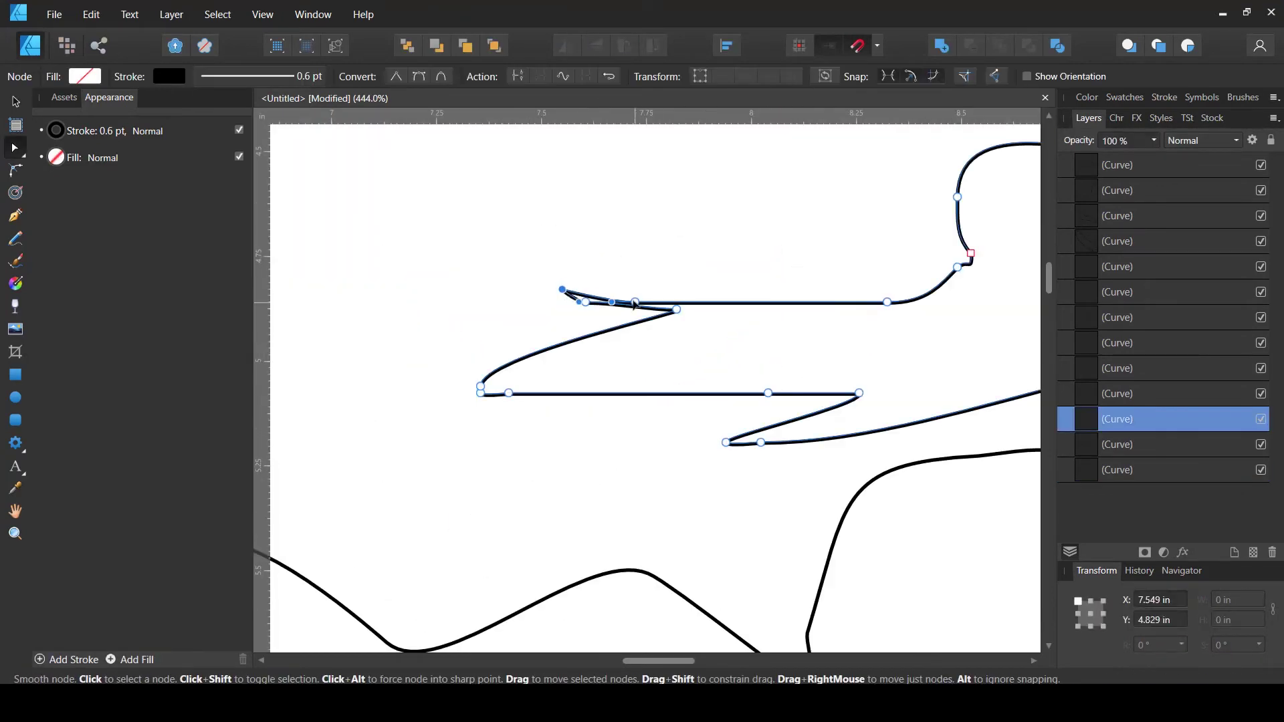
pyautogui.click(741, 330)
# Reshape the inner tip of the tear above the main tear's left half by moving its end node, and deselect it.
pyautogui.scroll(-3, 740, 330)
pyautogui.scroll(2, 636, 353)
pyautogui.click(636, 354)
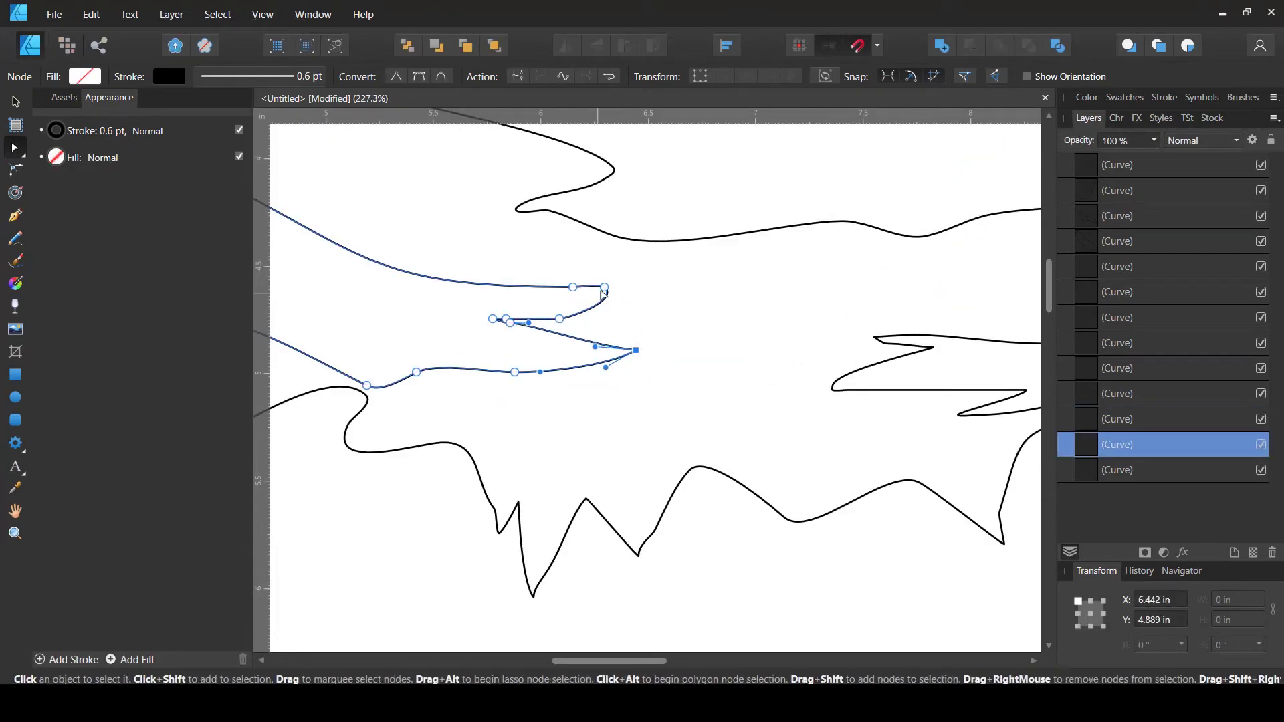
pyautogui.moveTo(636, 353); pyautogui.dragTo(636, 288)
pyautogui.click(688, 308)
pyautogui.scroll(-9, 688, 308)
pyautogui.scroll(10, 687, 308)
pyautogui.scroll(-10, 628, 312)
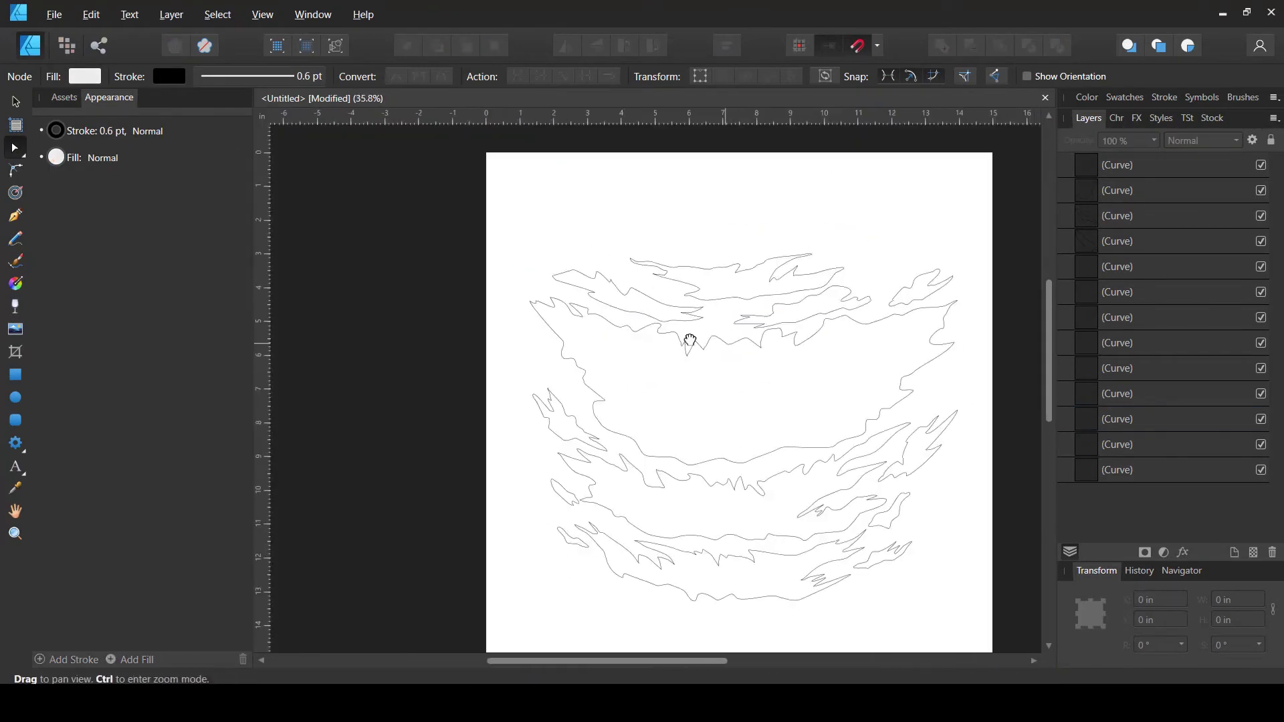
pyautogui.press('v')
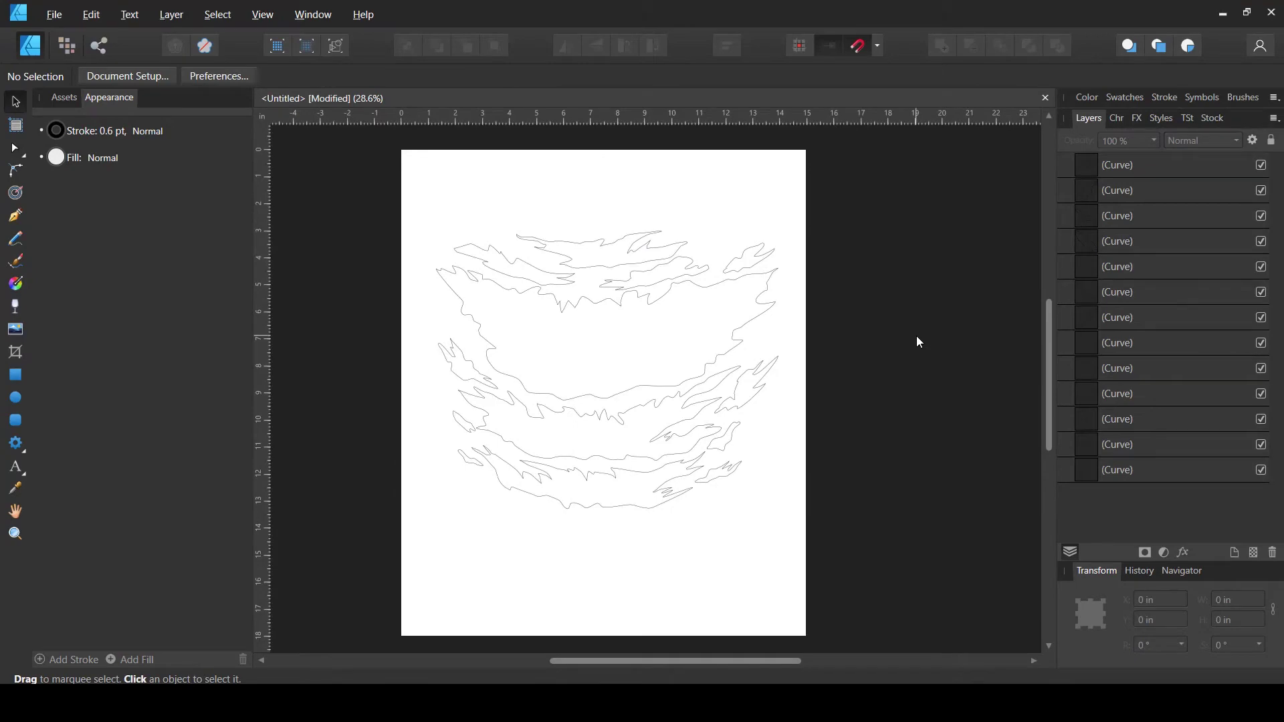
# Select all the tear outlines, enlarge them together to about 13.5 by 11.0 in, and deselect them.
pyautogui.press('a')
pyautogui.scroll(1, 825, 338)
pyautogui.hotkey('ctrl', 'a')
pyautogui.press('v')
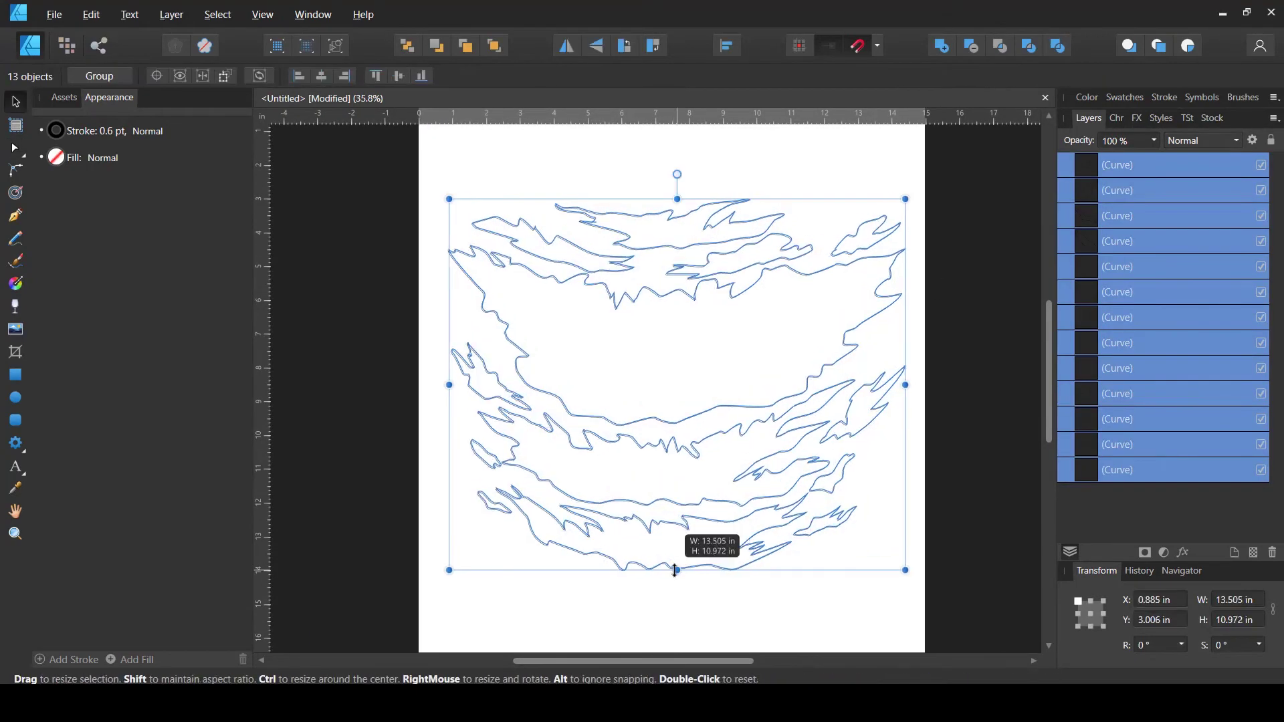
pyautogui.scroll(1, 890, 450)
pyautogui.click(890, 450)
pyautogui.scroll(-2, 872, 442)
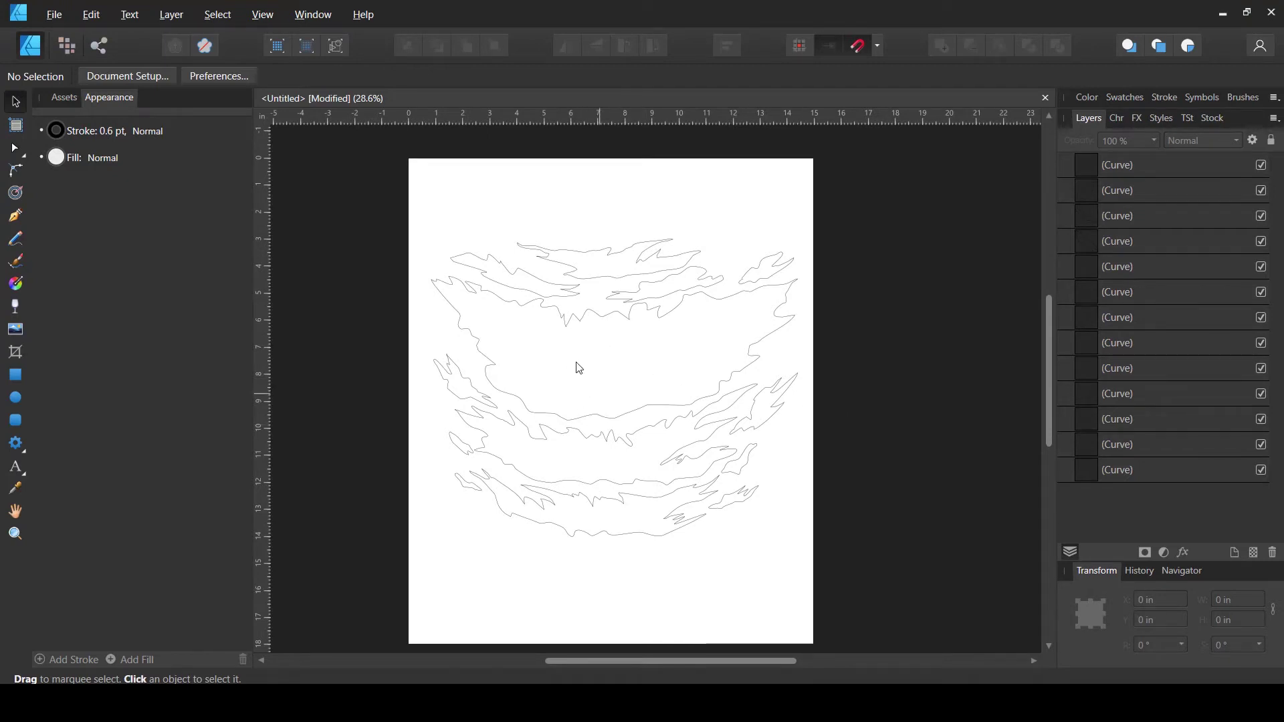
# Remove the stroke from all the tear outlines and fill them with black.
pyautogui.scroll(1, 755, 328)
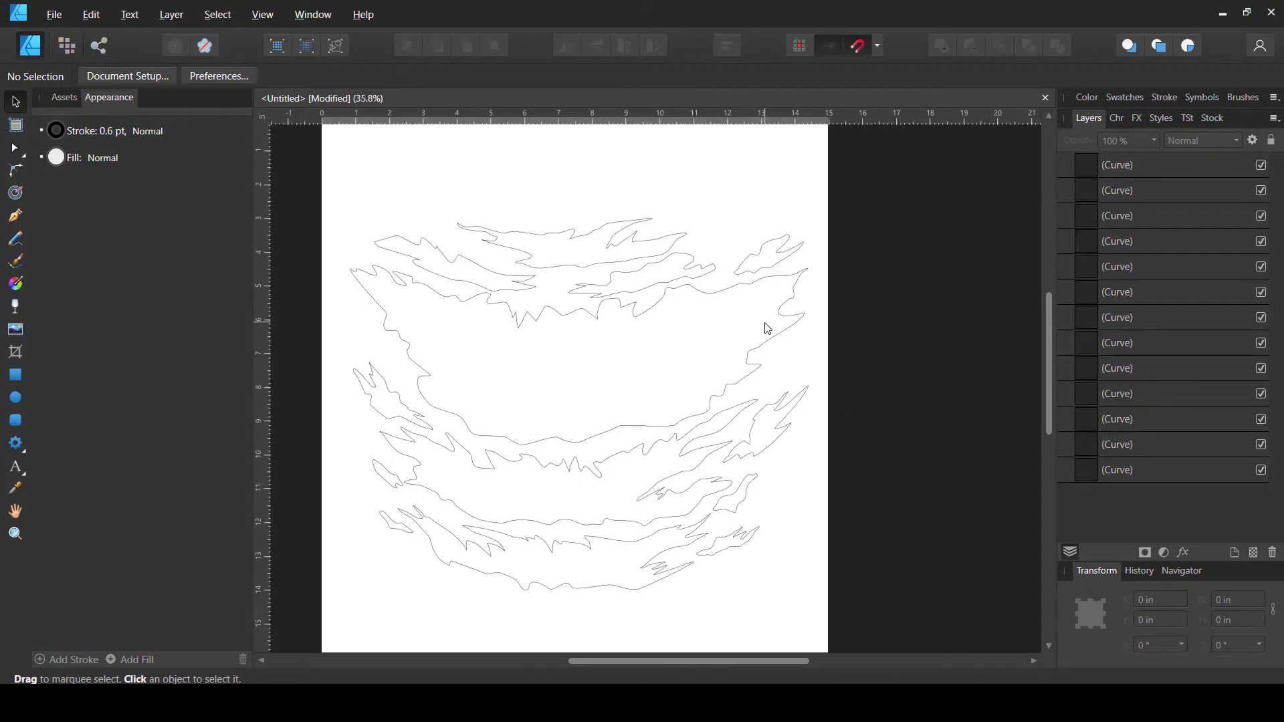
pyautogui.hscroll(-2, 768, 328)
pyautogui.moveTo(395, 168); pyautogui.dragTo(970, 626)
pyautogui.click(60, 138)
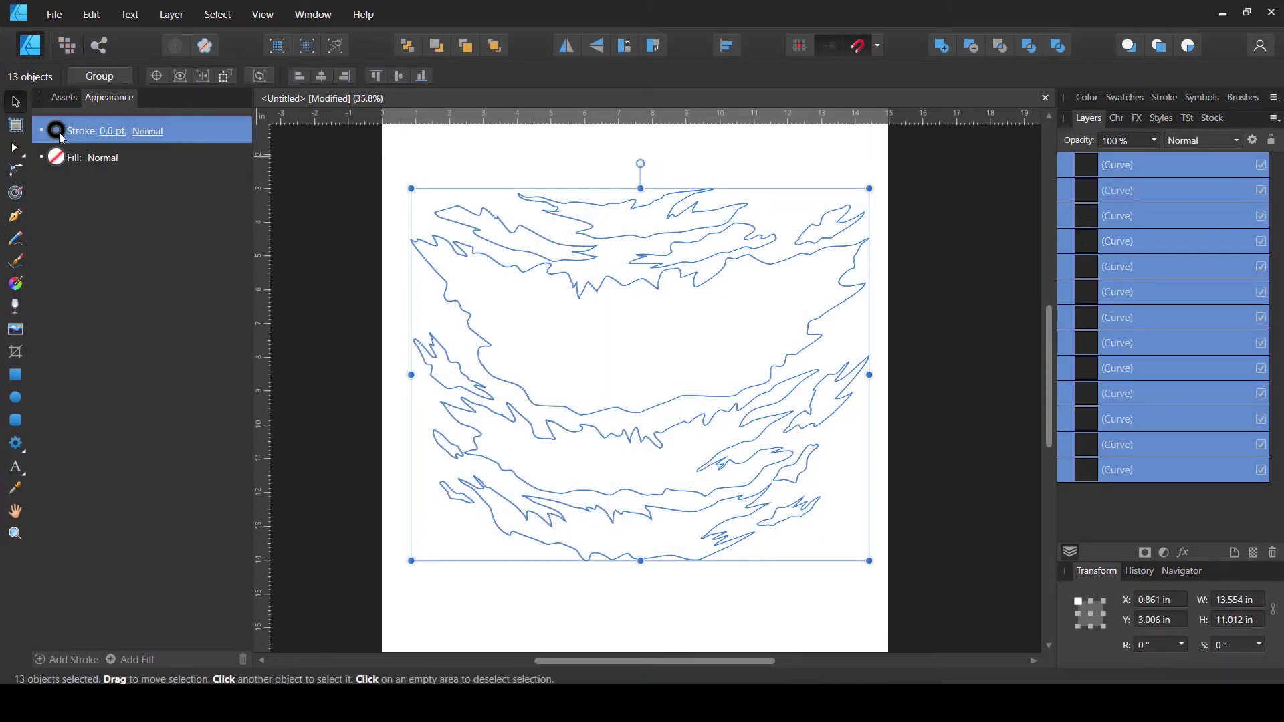
pyautogui.click(264, 164)
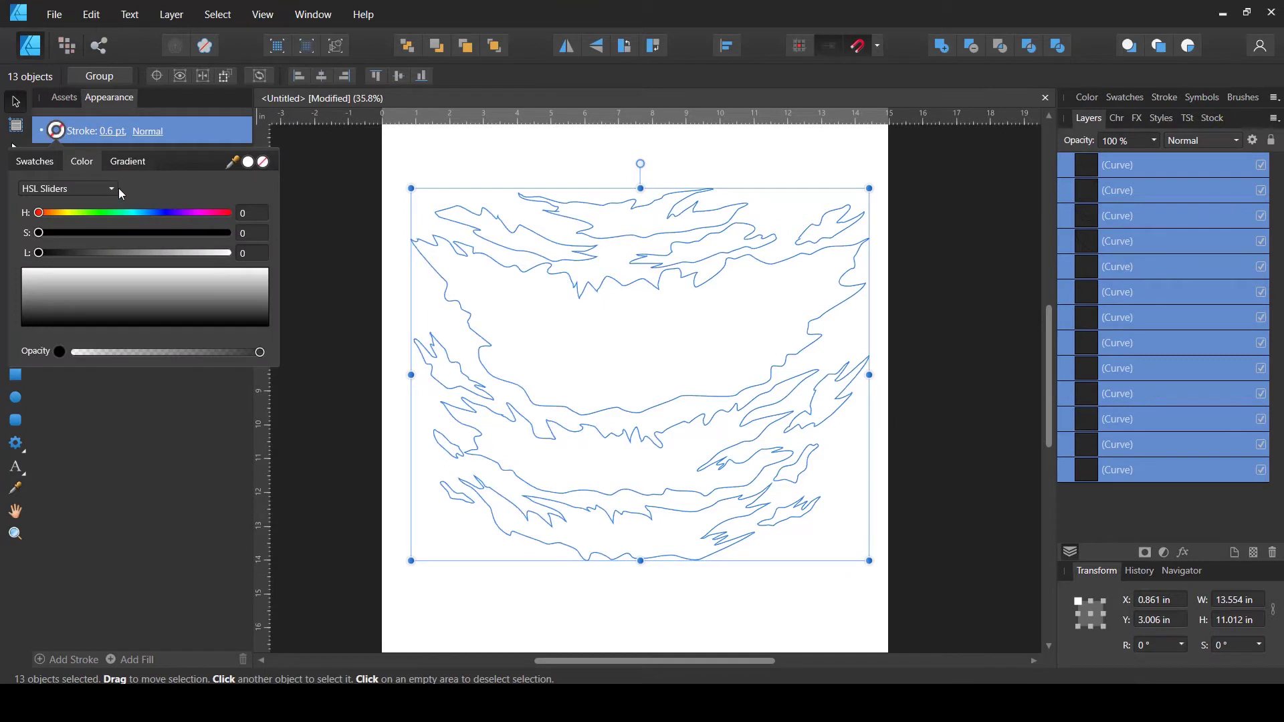
pyautogui.click(58, 164)
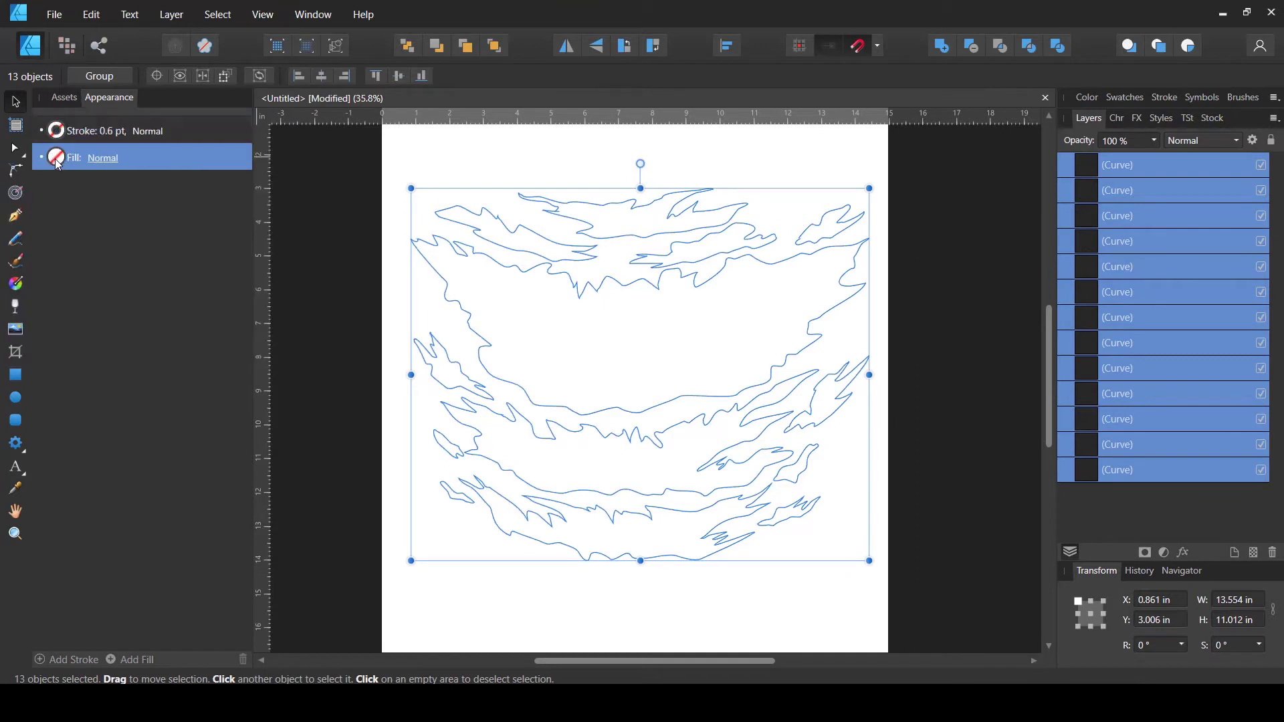
pyautogui.click(61, 161)
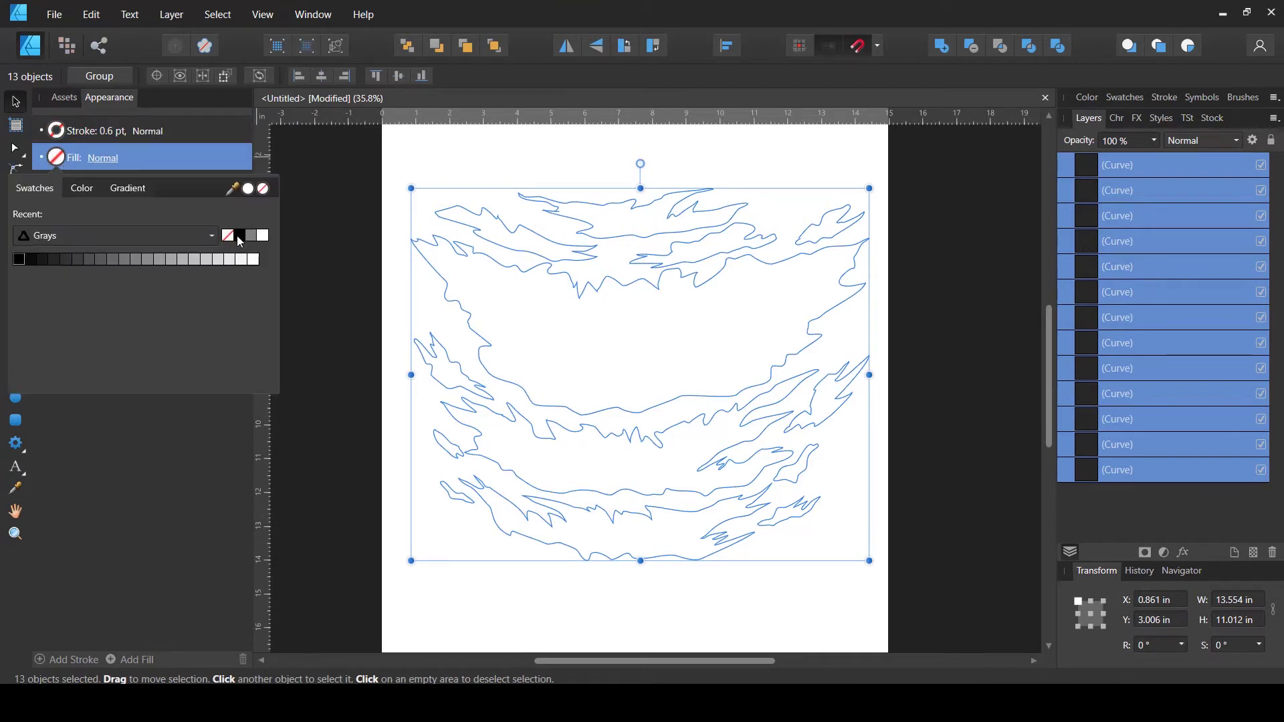
pyautogui.click(238, 235)
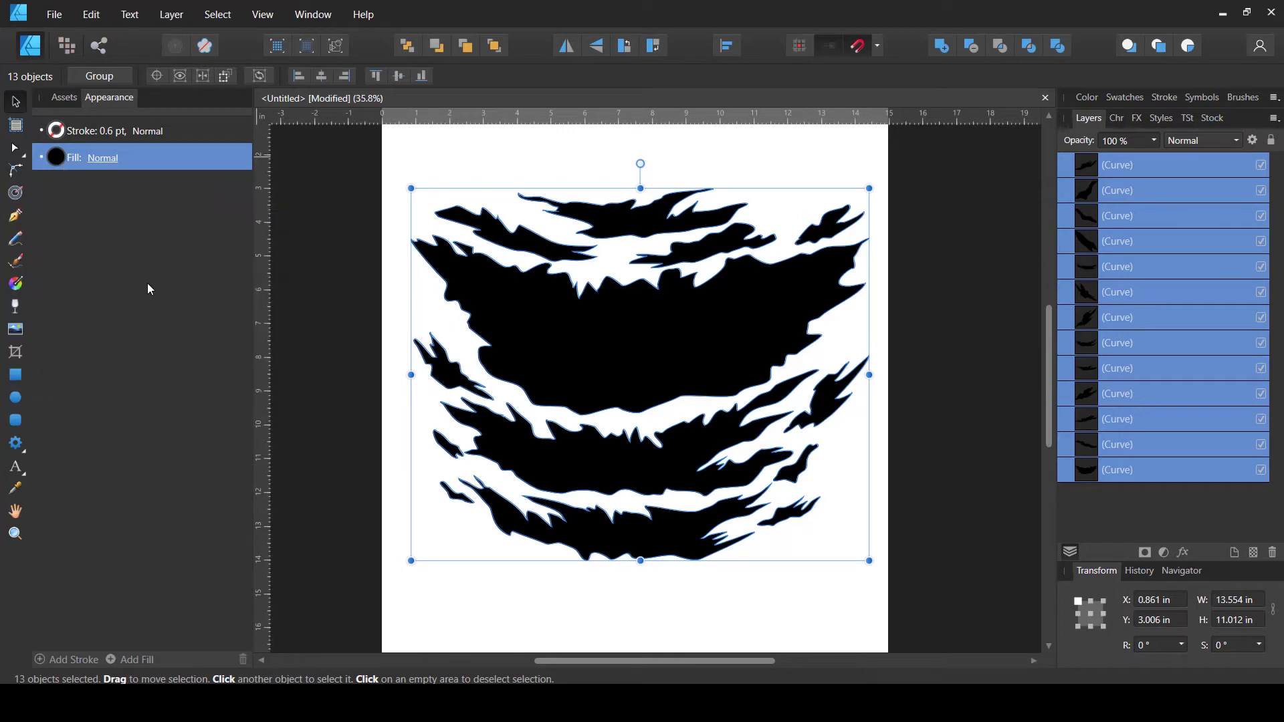
pyautogui.click(908, 423)
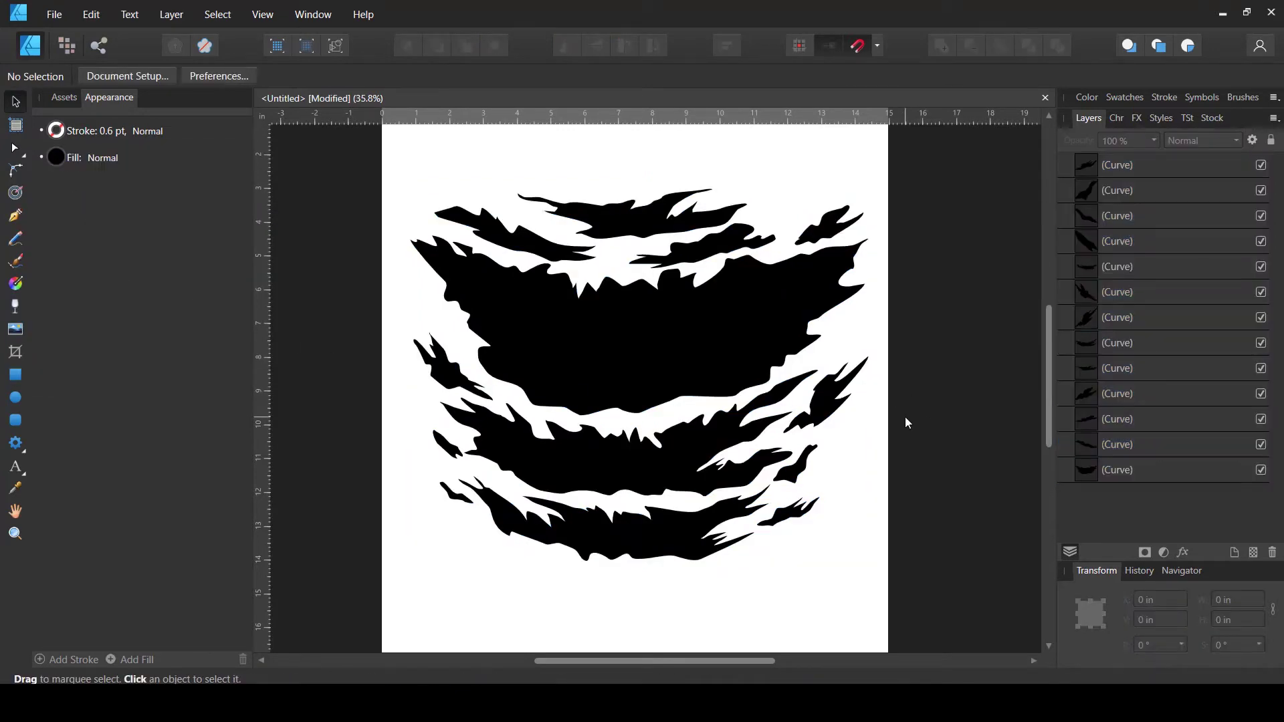
# Group all the tear shapes, enlarge the group to about 14.7 by 11.9 in and place it near the top of the page.
pyautogui.scroll(-1, 905, 415)
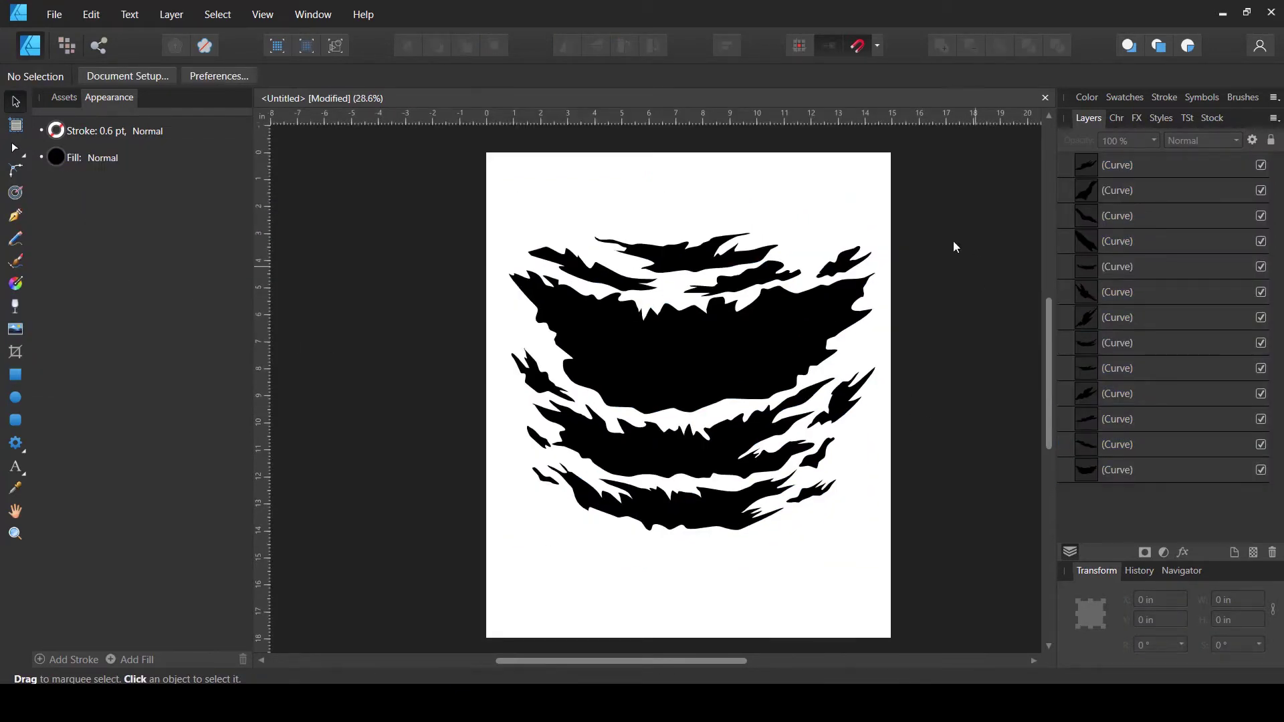
pyautogui.moveTo(841, 239); pyautogui.dragTo(408, 599)
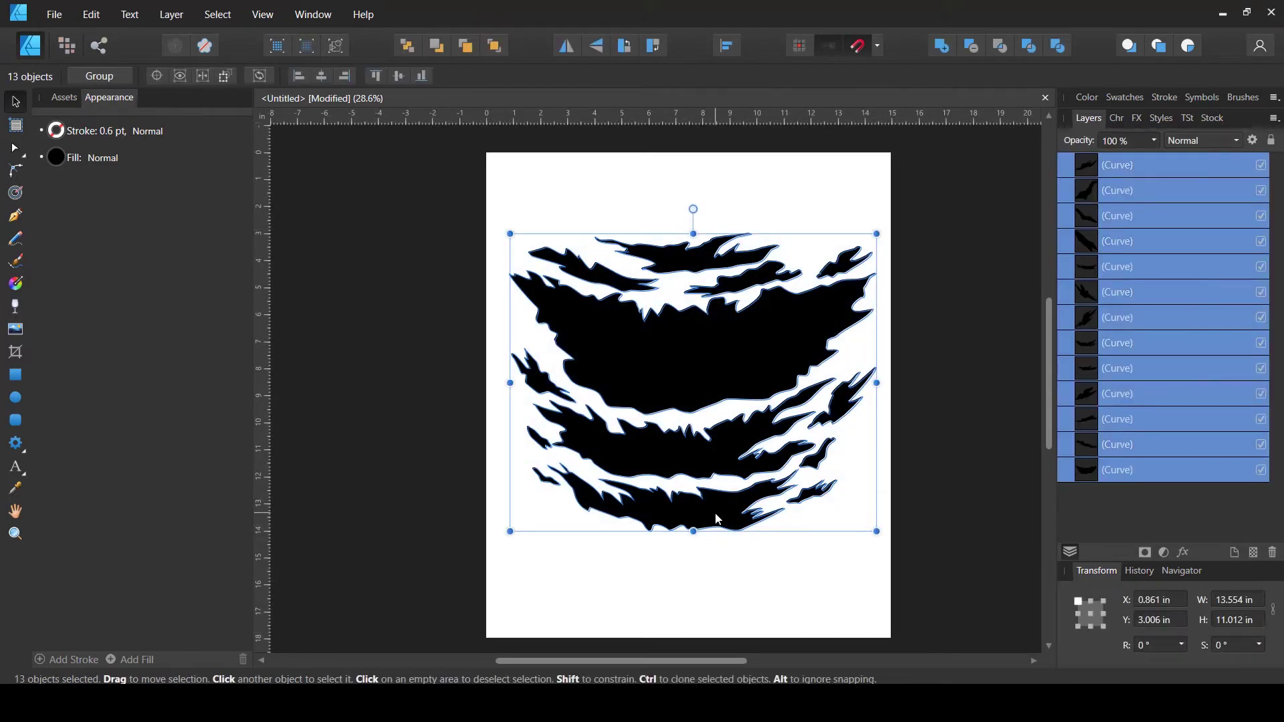
pyautogui.hotkey('ctrl', 'g')
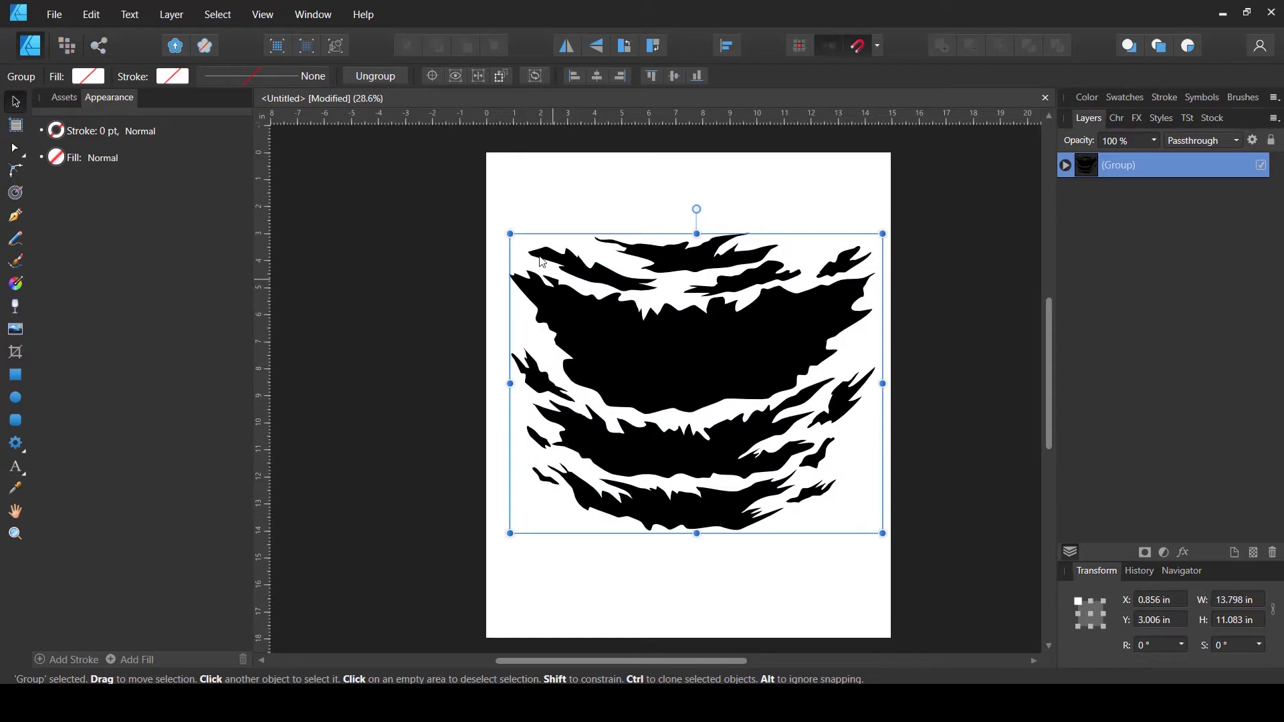
pyautogui.moveTo(511, 234); pyautogui.dragTo(490, 212)
pyautogui.moveTo(883, 216); pyautogui.dragTo(884, 213)
pyautogui.moveTo(756, 332); pyautogui.dragTo(755, 299)
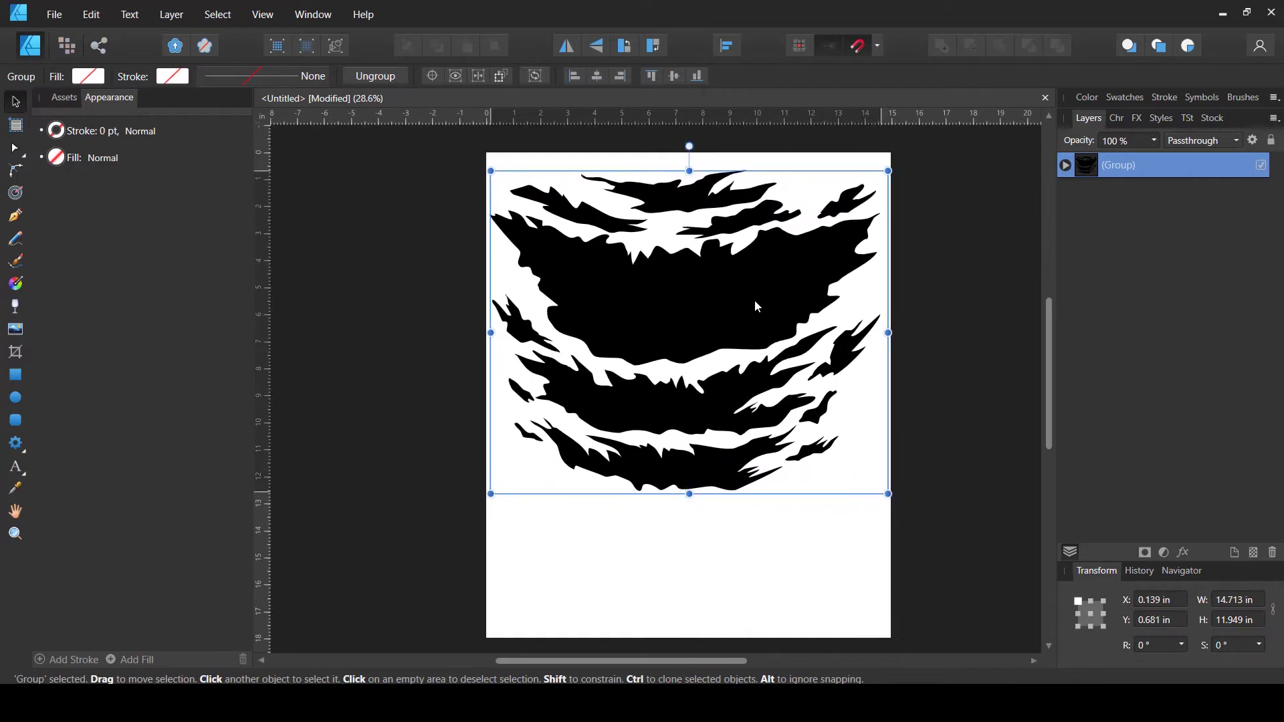
pyautogui.moveTo(684, 556); pyautogui.dragTo(591, 561)
pyautogui.moveTo(584, 468); pyautogui.dragTo(586, 475)
pyautogui.click(556, 600)
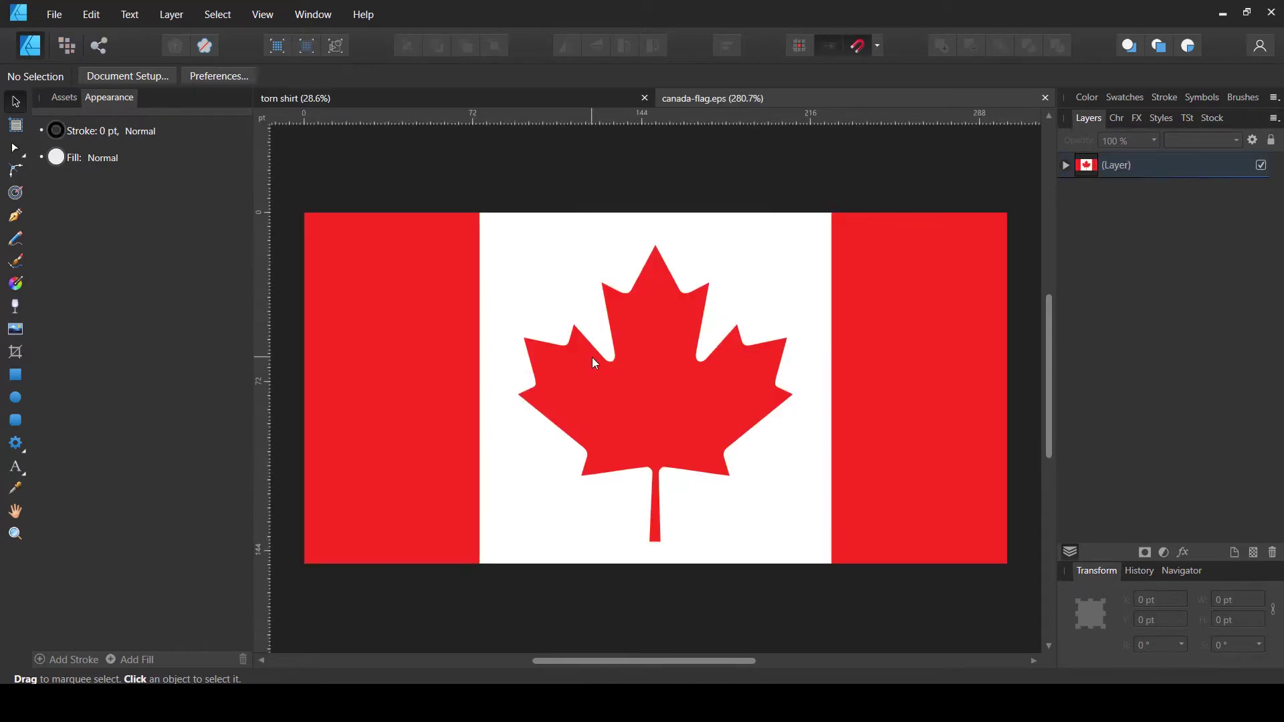
# Copy the whole flag layer from canada-flag.eps and paste it into the torn shirt document.
pyautogui.click(614, 378)
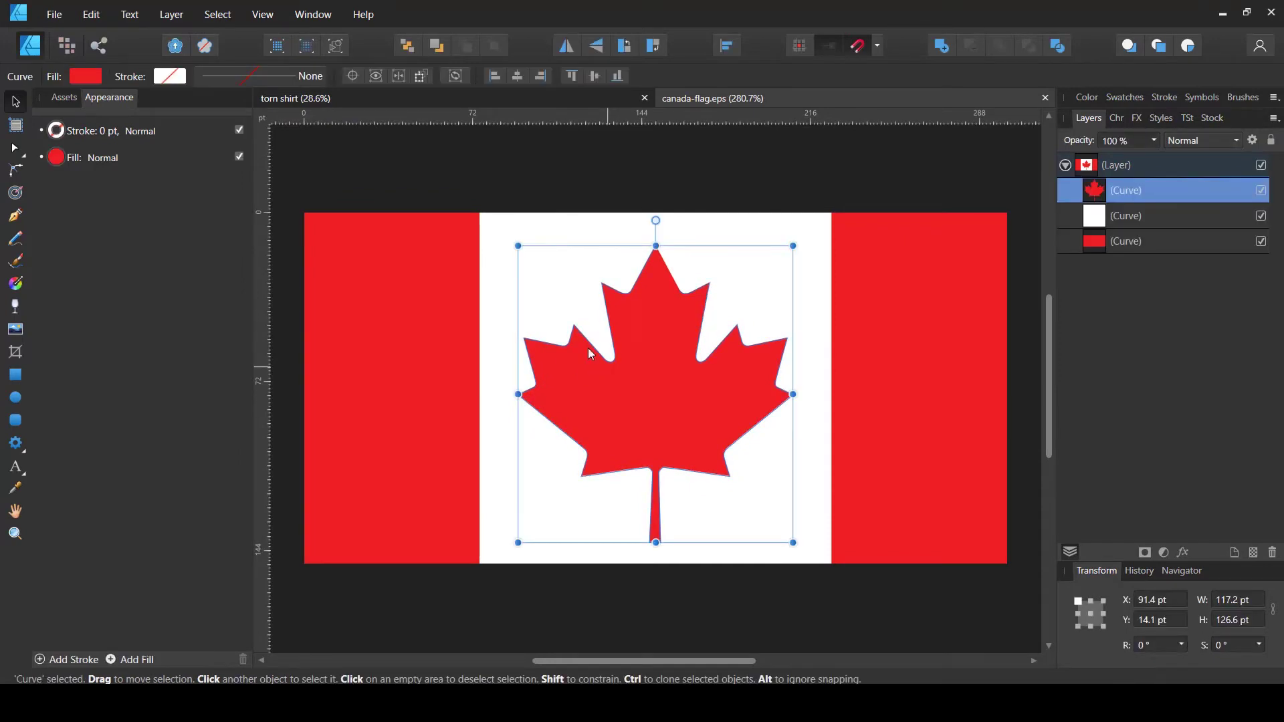
pyautogui.click(507, 192)
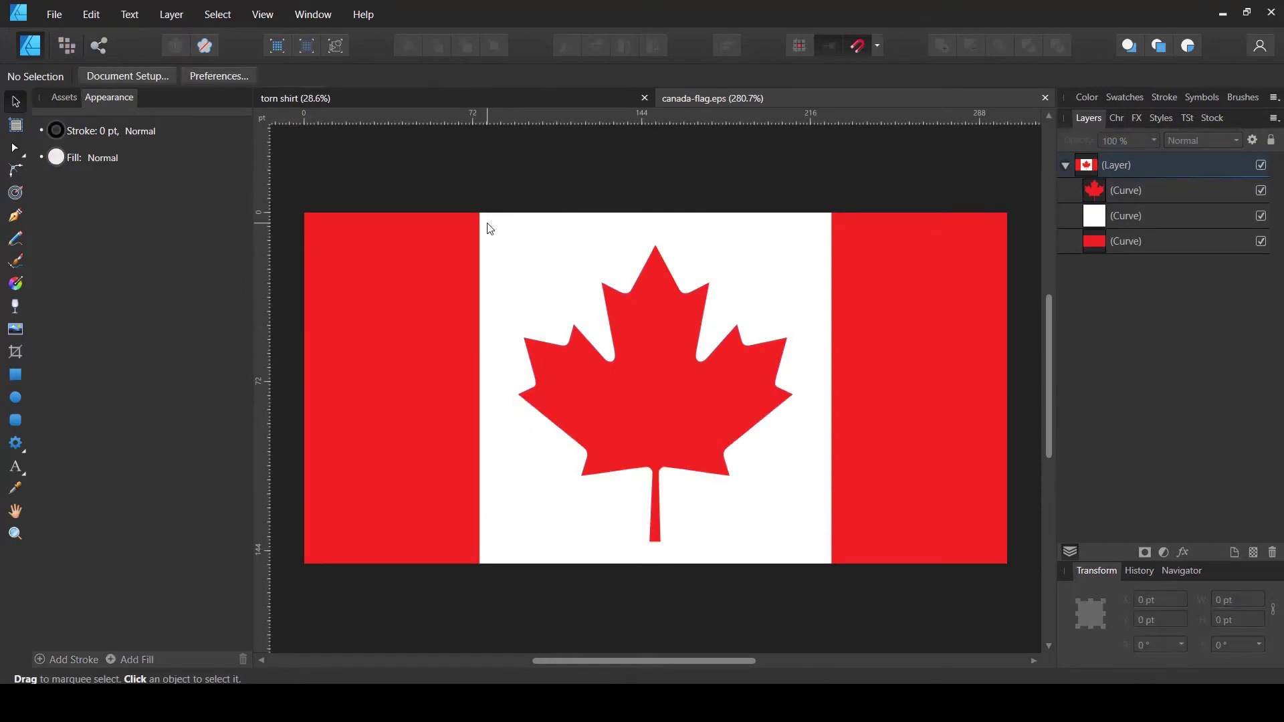
pyautogui.click(1065, 167)
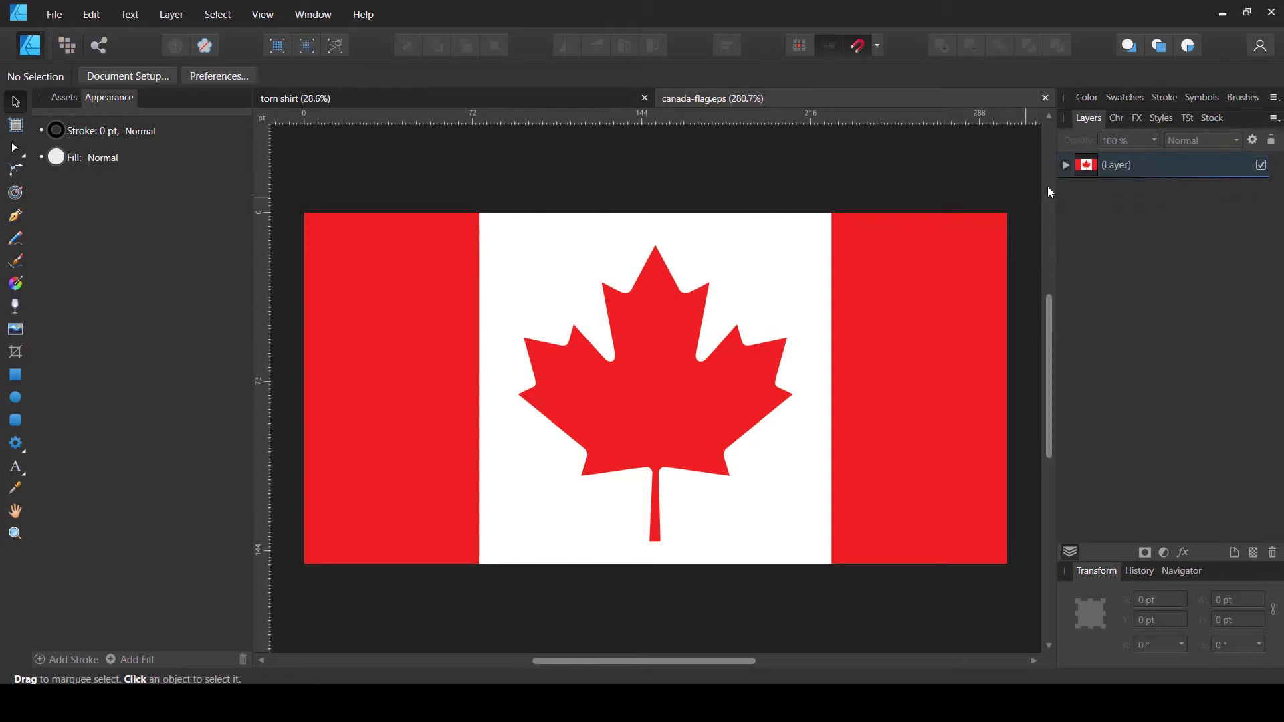
pyautogui.click(1094, 165)
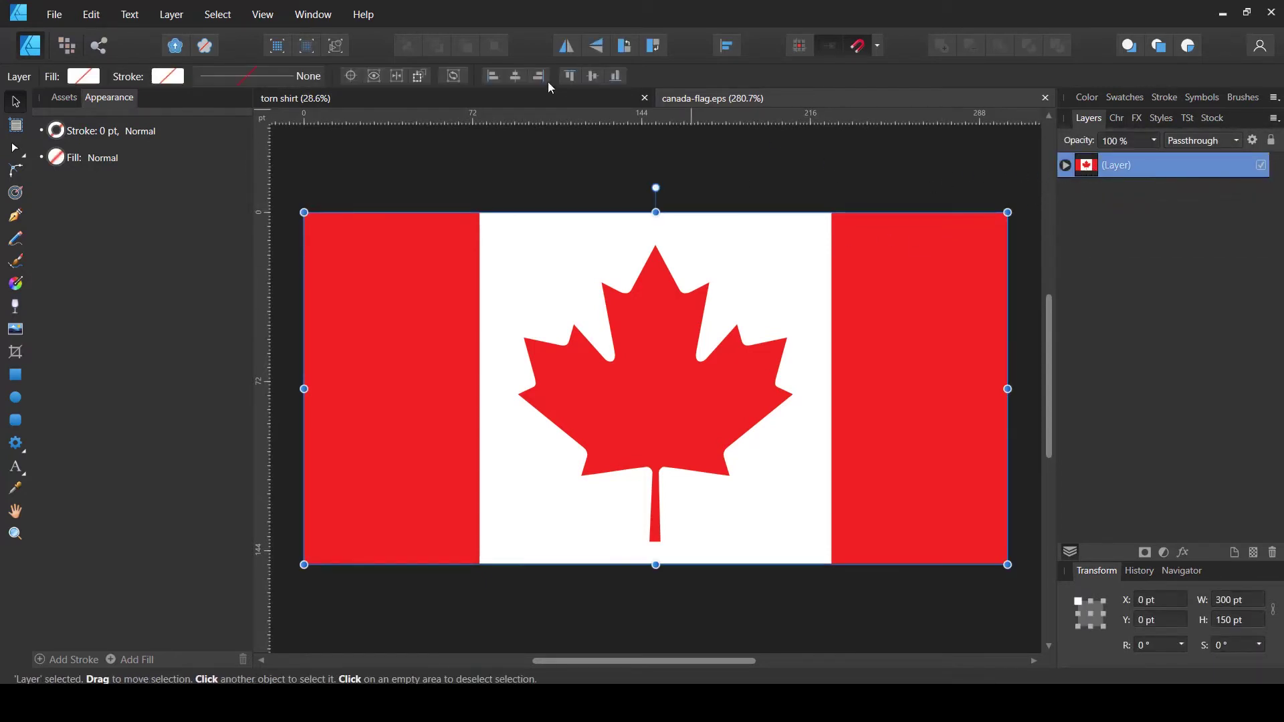
pyautogui.click(538, 96)
pyautogui.hotkey('ctrl', 'v')
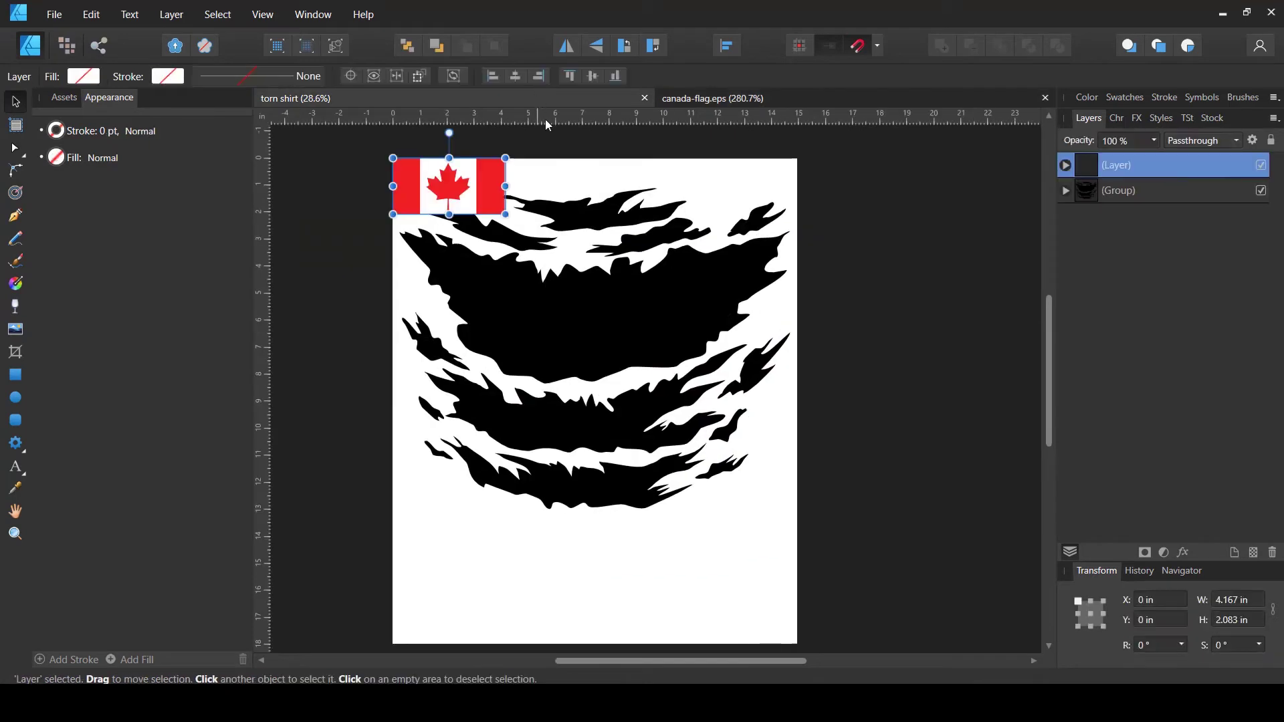
# Resize the pasted flag to about 17.4 by 8.7 in and place its maple leaf over the middle of the tears.
pyautogui.moveTo(518, 229); pyautogui.dragTo(903, 410)
pyautogui.moveTo(715, 345); pyautogui.dragTo(666, 437)
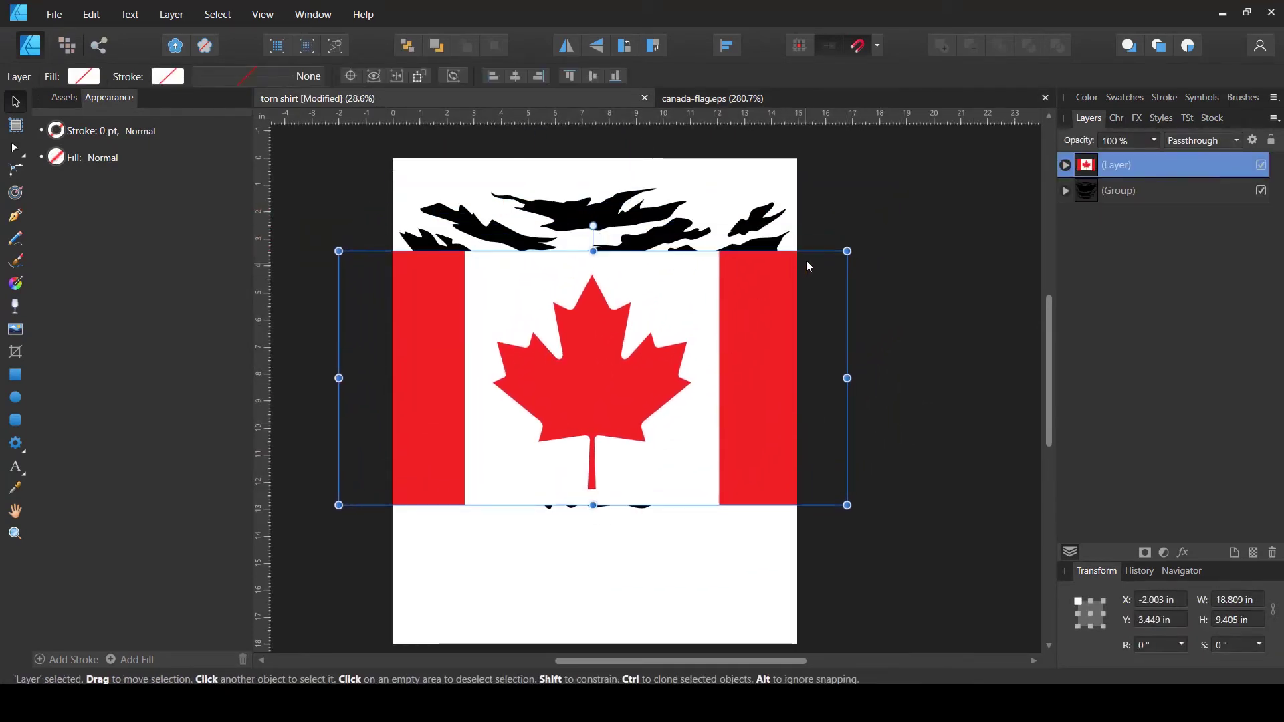
pyautogui.moveTo(850, 249); pyautogui.dragTo(963, 192)
pyautogui.moveTo(765, 275); pyautogui.dragTo(734, 287)
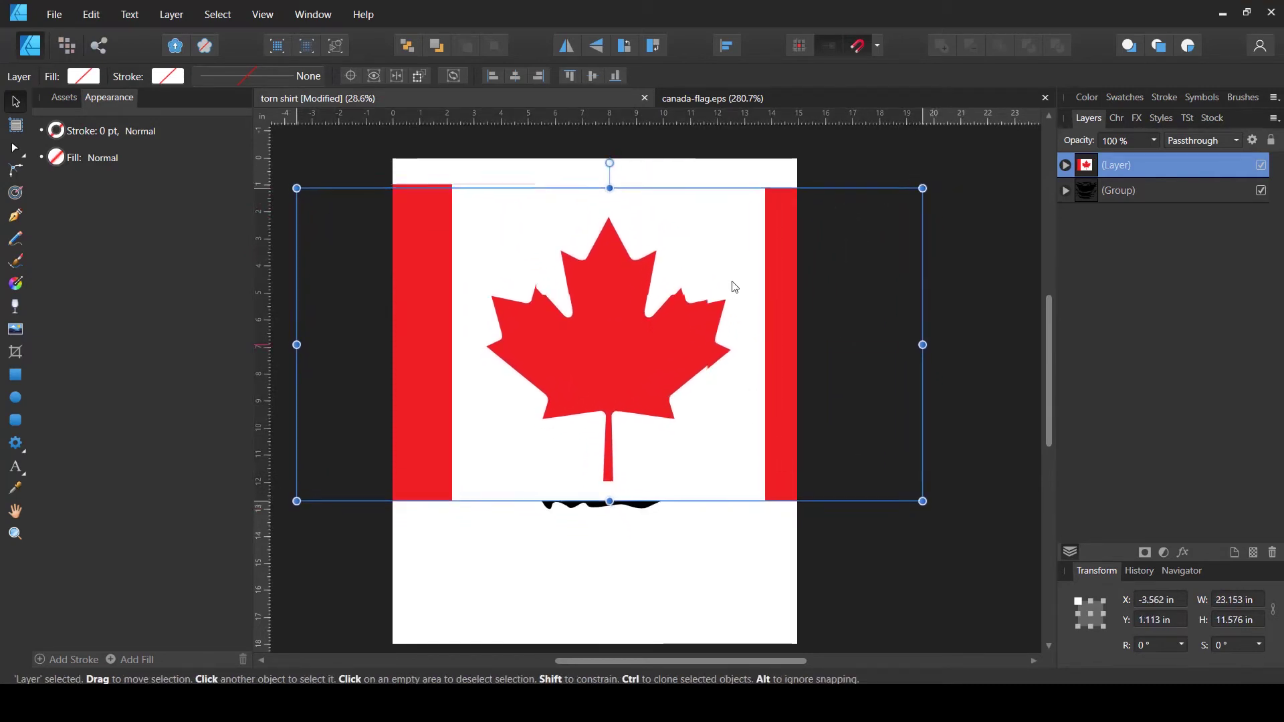
pyautogui.moveTo(920, 209); pyautogui.dragTo(783, 281)
pyautogui.moveTo(721, 317); pyautogui.dragTo(767, 281)
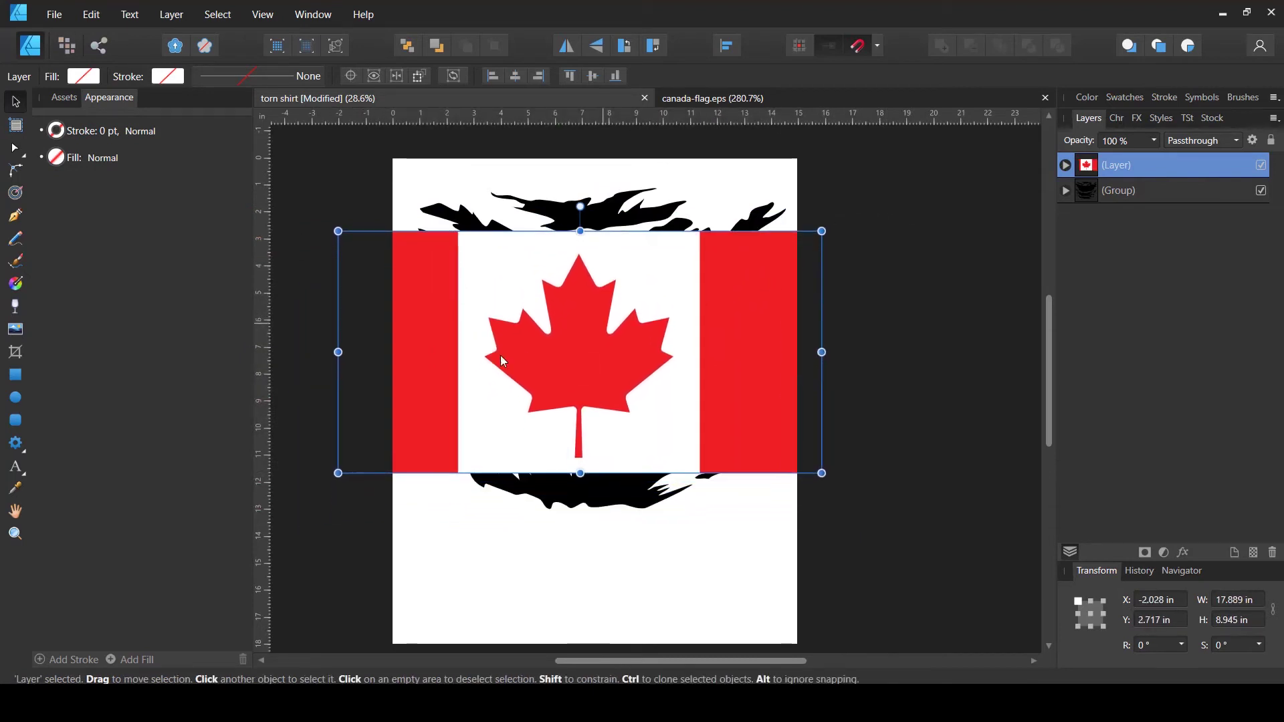
pyautogui.moveTo(341, 478); pyautogui.dragTo(350, 467)
pyautogui.moveTo(715, 348)
pyautogui.mouseDown()
pyautogui.moveTo(700, 353)
pyautogui.moveTo(713, 347)
pyautogui.mouseUp()
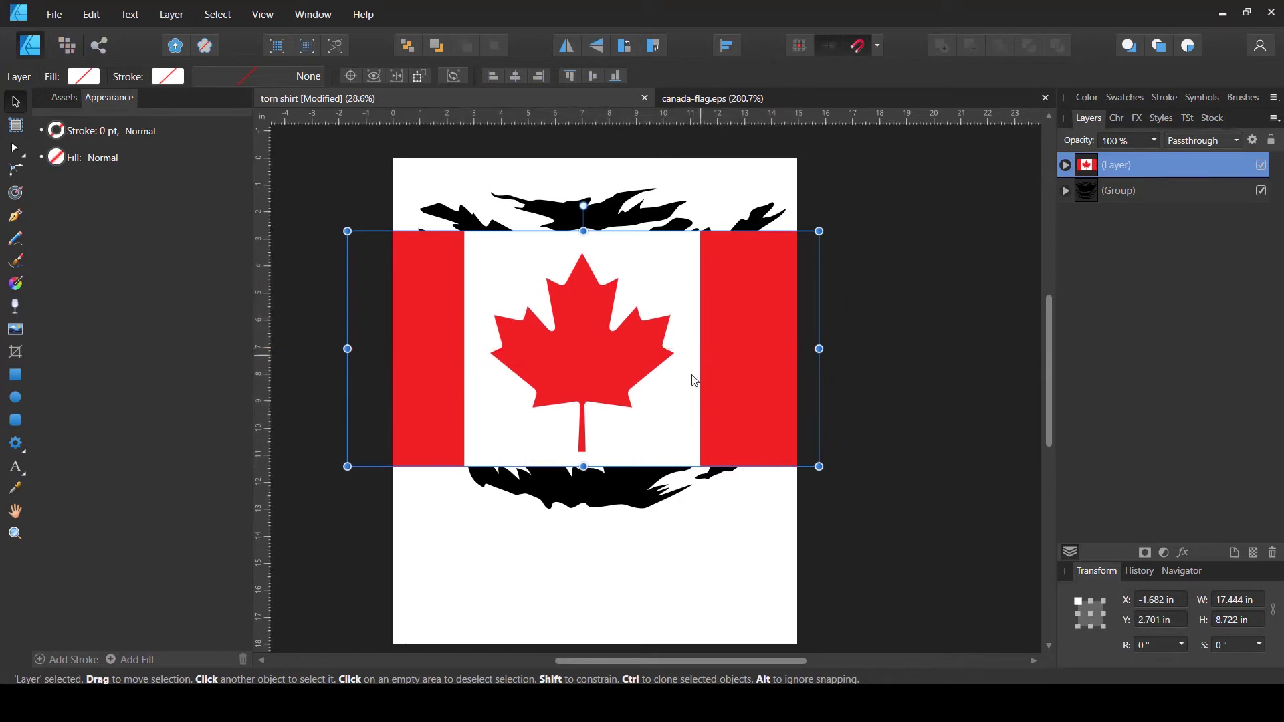
# Move the flag layer below the tear group in the stacking order.
pyautogui.doubleClick(650, 437)
pyautogui.click(991, 300)
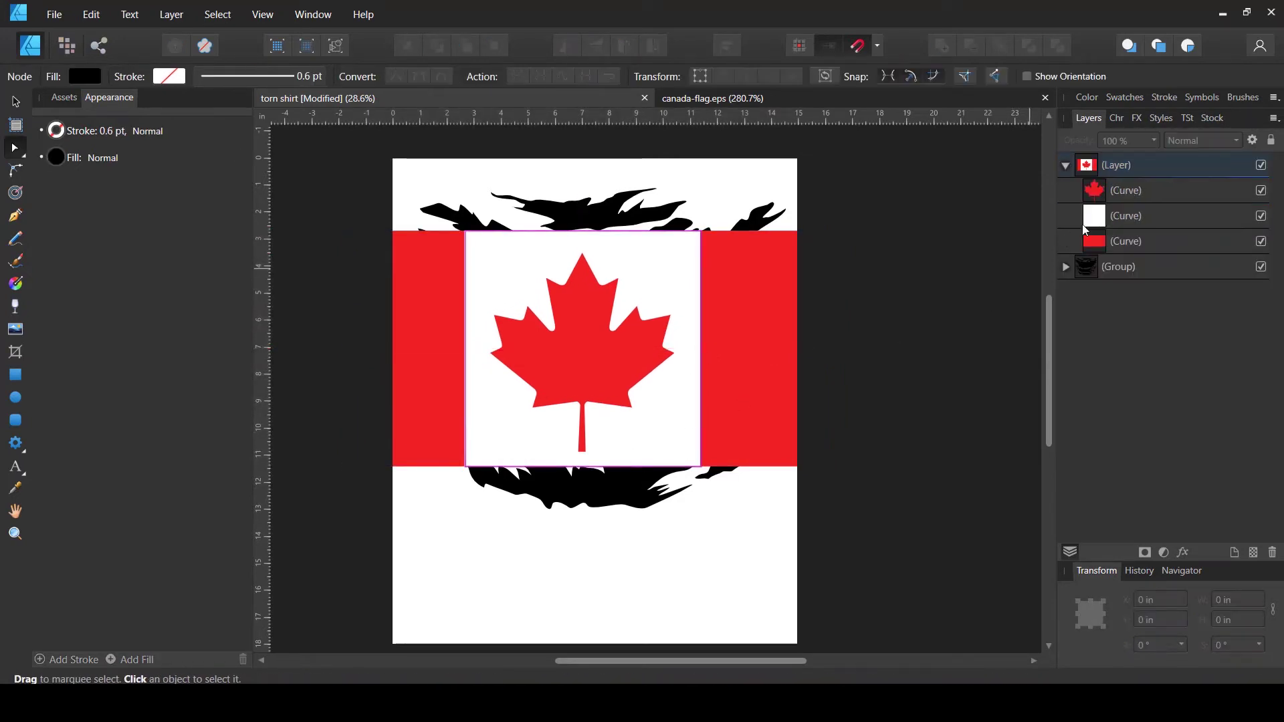
pyautogui.click(1066, 165)
pyautogui.moveTo(1087, 165); pyautogui.dragTo(1085, 229)
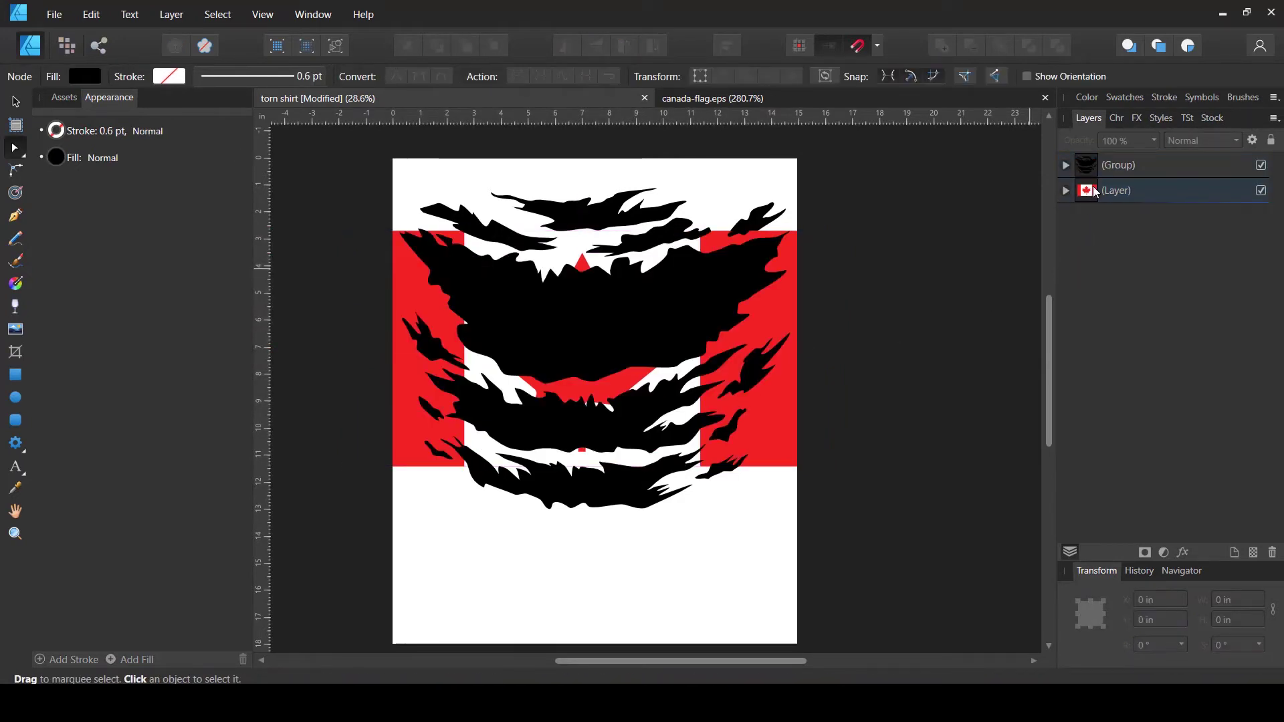
# Shrink the tear group to about 10.7 by 8.7 in and centre it over the flag's maple leaf.
pyautogui.click(1097, 162)
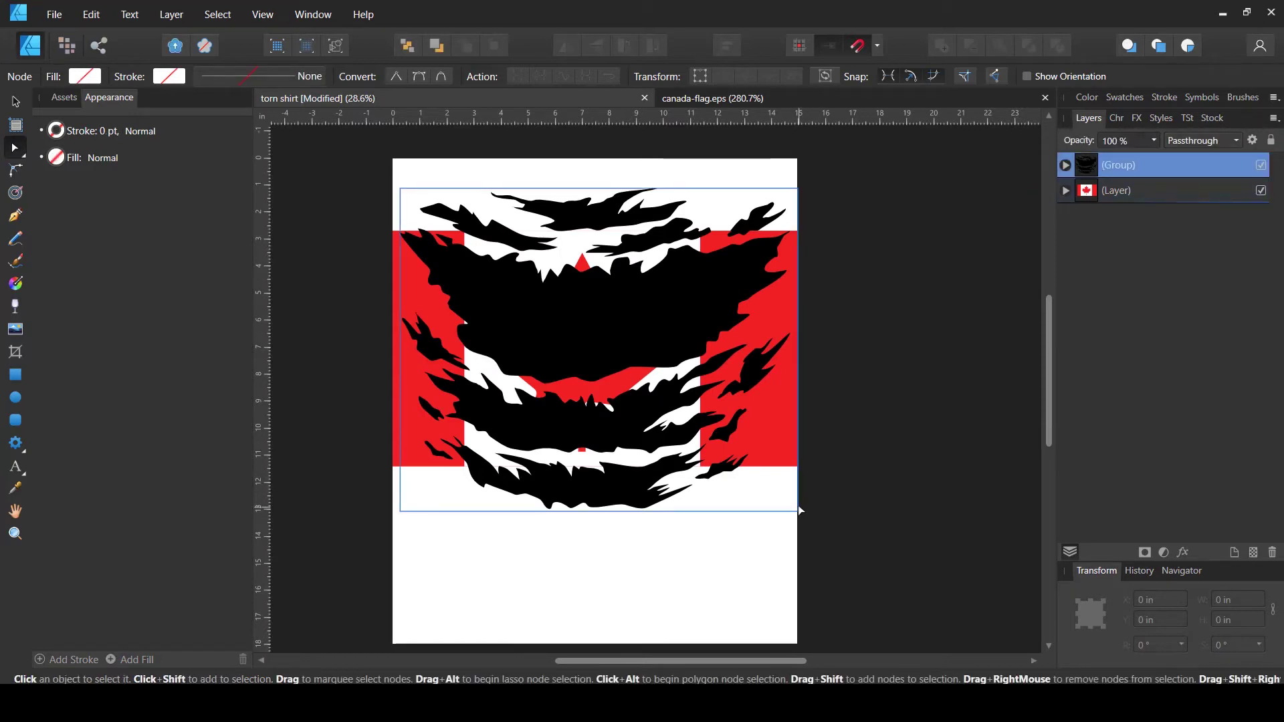
pyautogui.press('v')
pyautogui.moveTo(796, 510); pyautogui.dragTo(673, 424)
pyautogui.moveTo(563, 352); pyautogui.dragTo(605, 395)
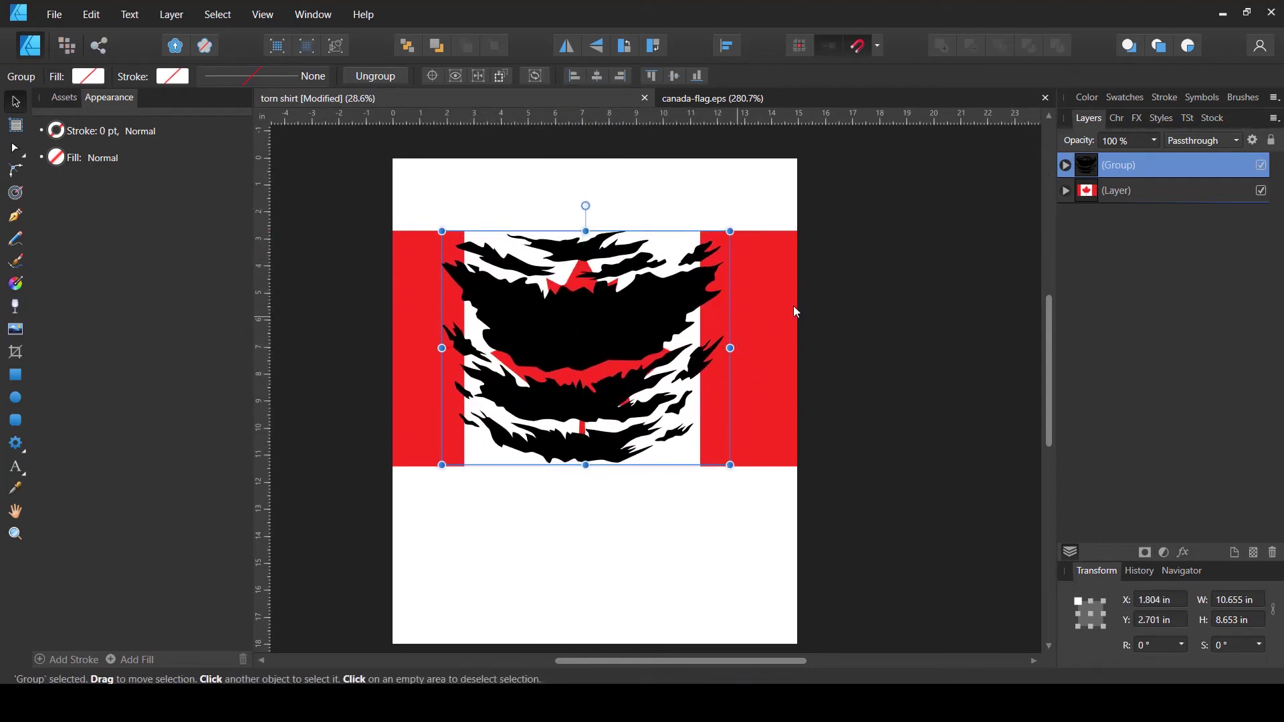
# Duplicate the tear group and keep the copy hidden and locked beneath the flag layer.
pyautogui.hotkey('ctrl', 'j')
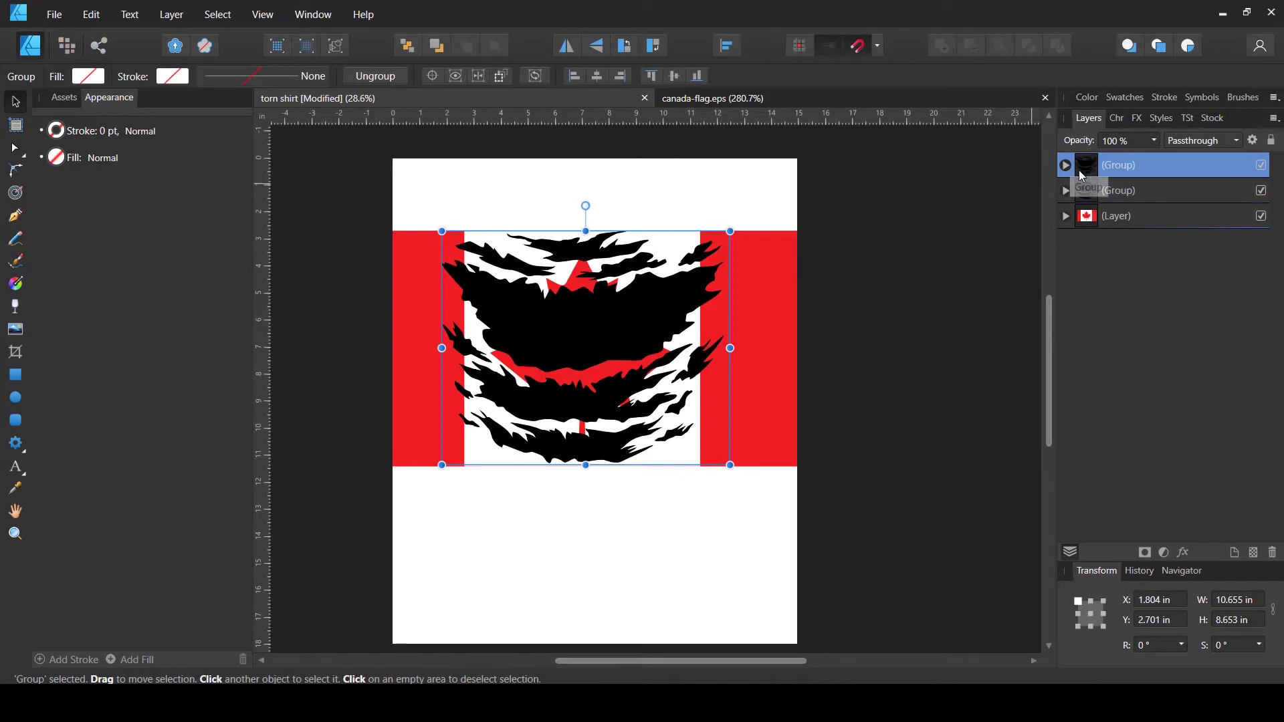
pyautogui.click(1264, 166)
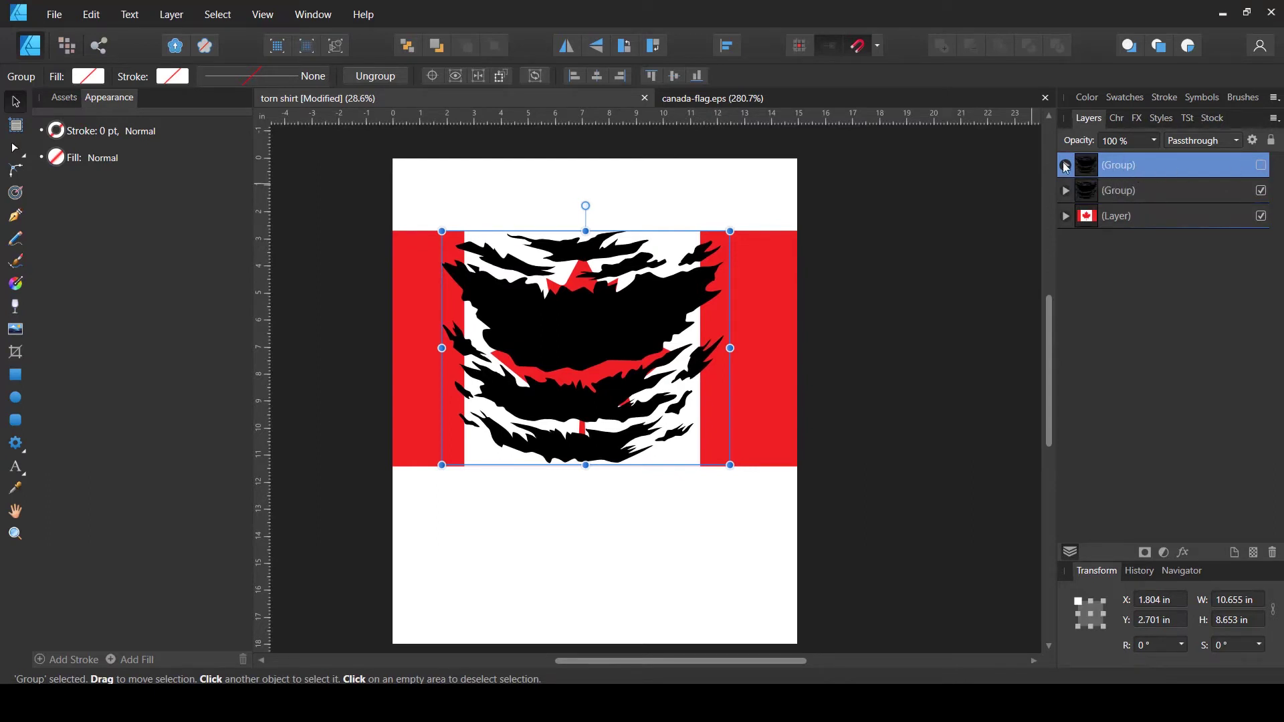
pyautogui.moveTo(1108, 166); pyautogui.dragTo(1095, 333)
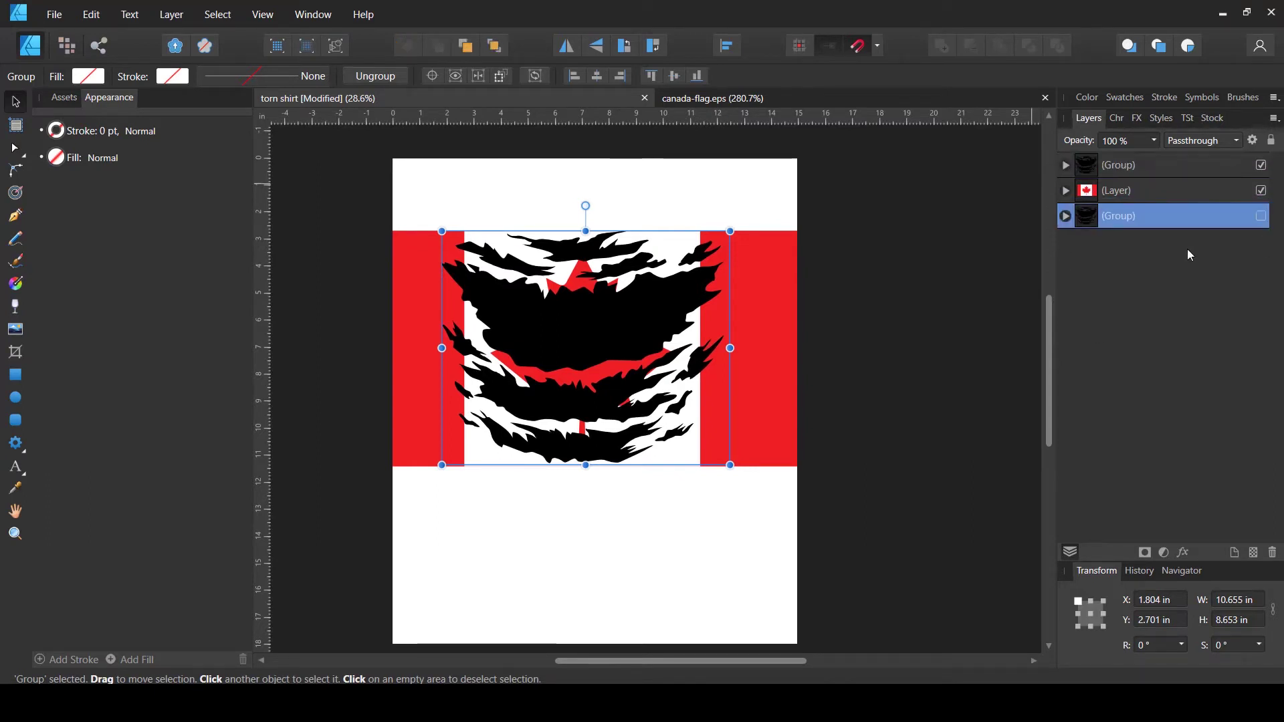
pyautogui.click(1272, 140)
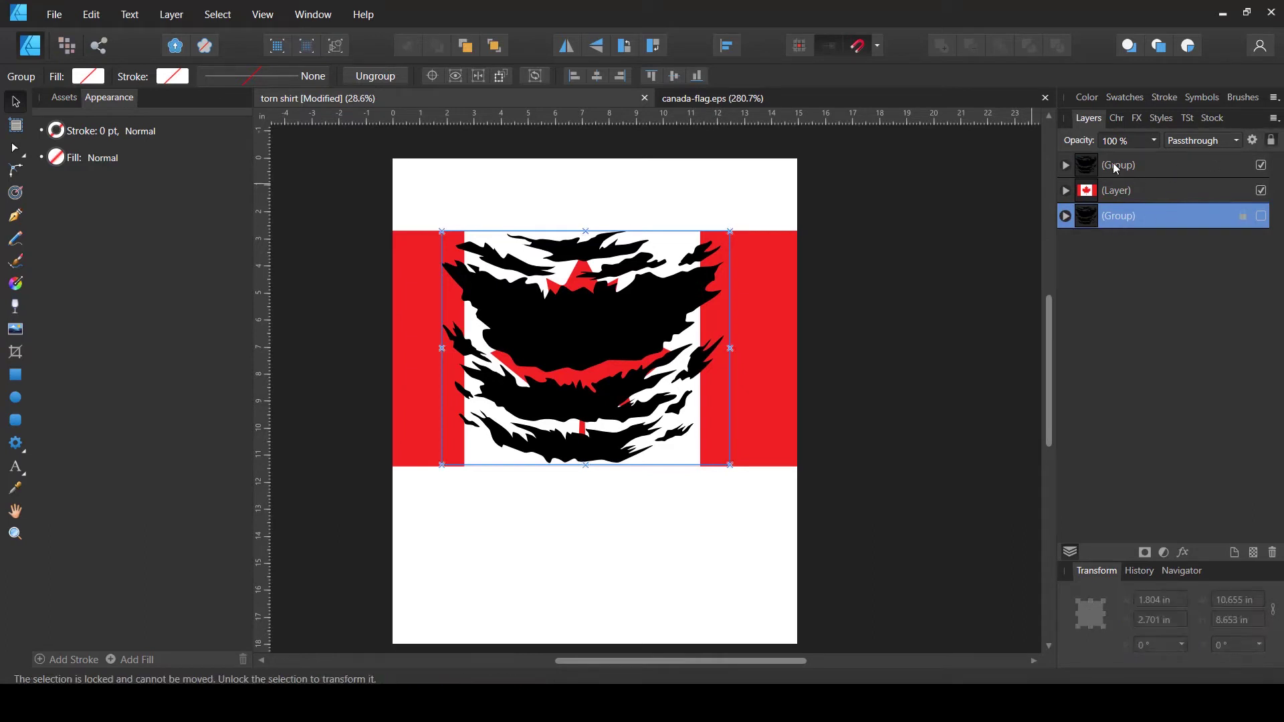
# Widen the visible tear group to about 12.9 in and shift it slightly to about X 0.71 in, Y 2.76 in over the flag.
pyautogui.click(1113, 164)
pyautogui.moveTo(731, 348); pyautogui.dragTo(760, 349)
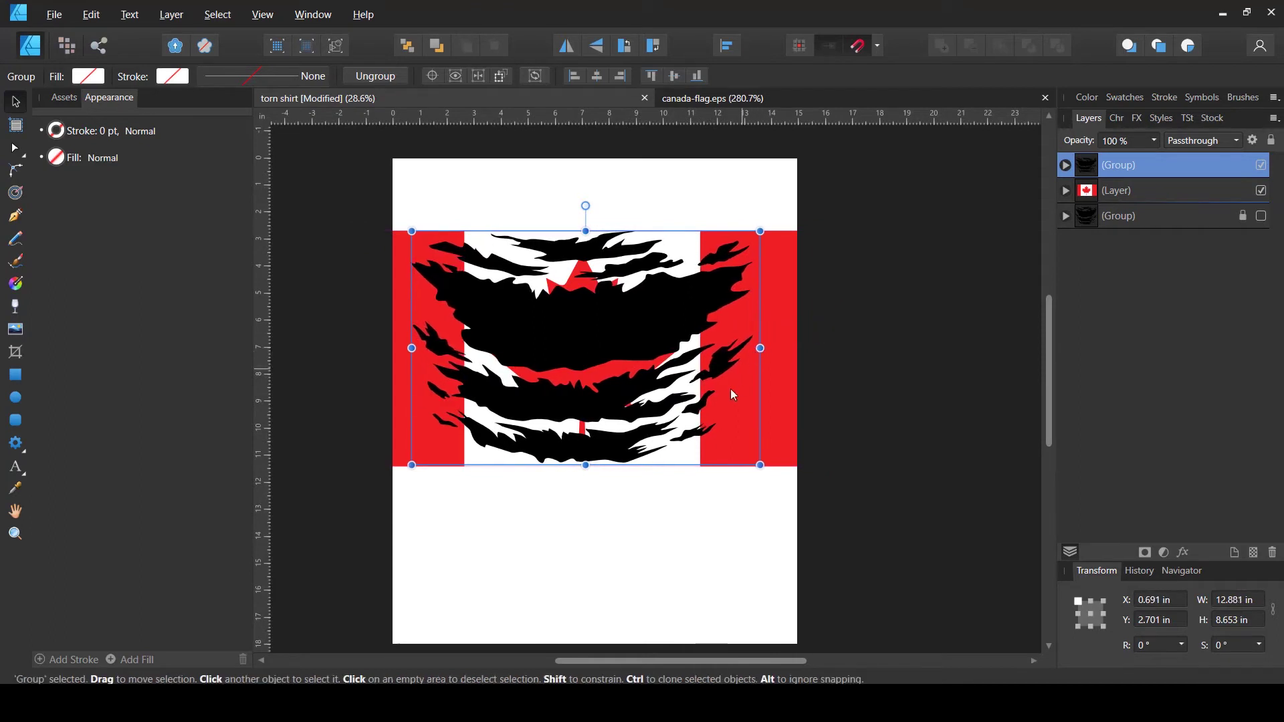
pyautogui.click(644, 538)
pyautogui.click(598, 344)
pyautogui.moveTo(627, 349); pyautogui.dragTo(624, 354)
pyautogui.click(605, 486)
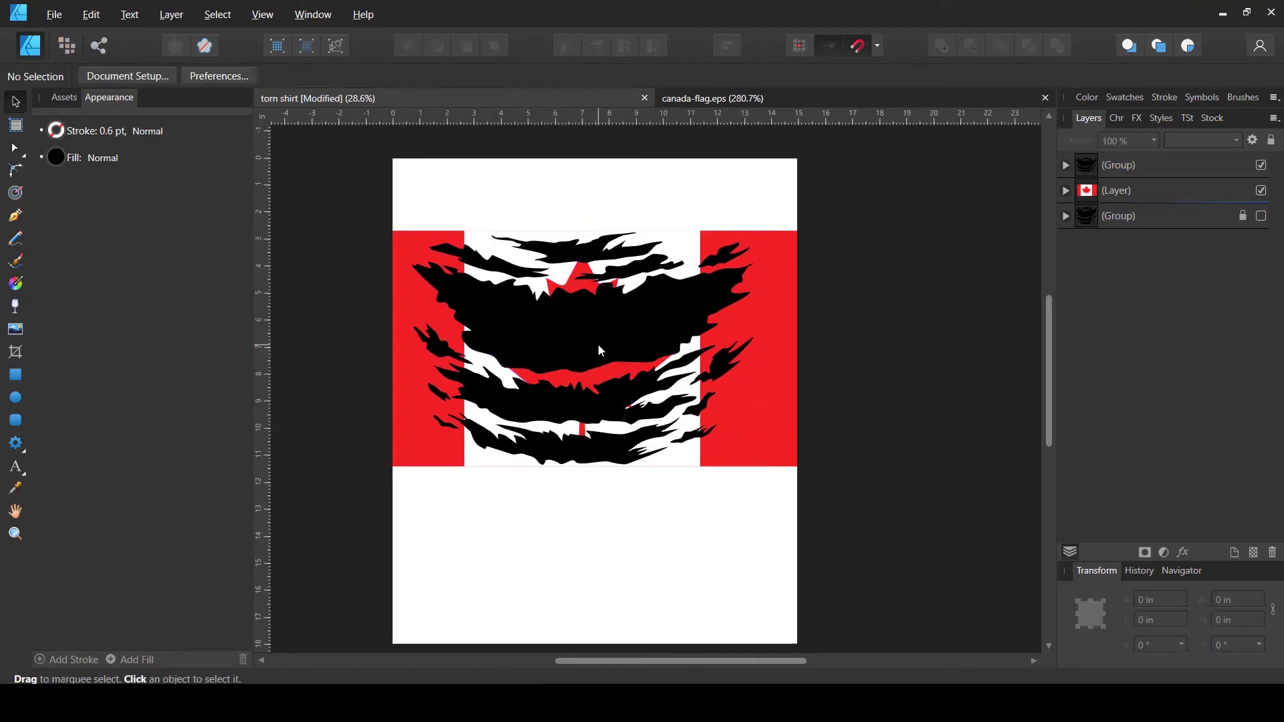
pyautogui.click(599, 345)
pyautogui.click(616, 520)
# Duplicate the widened tear group in place and hide the topmost copy.
pyautogui.click(1089, 169)
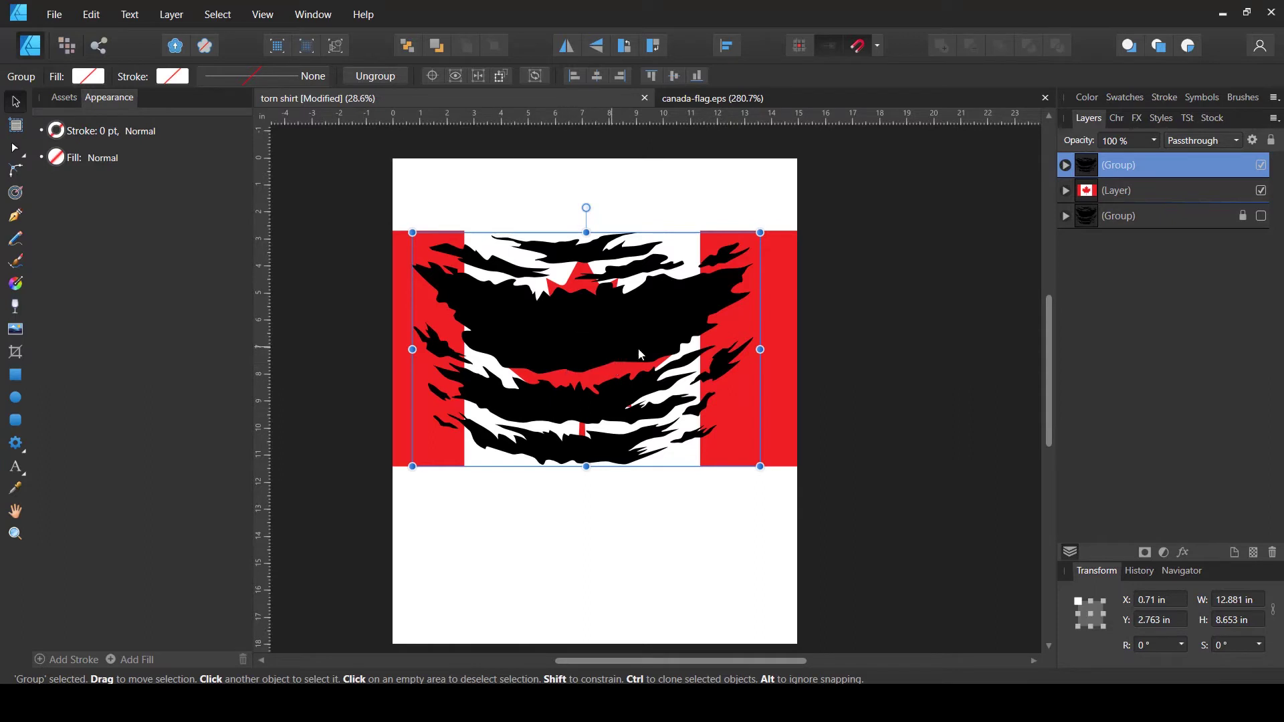
pyautogui.hotkey('ctrl', 'j')
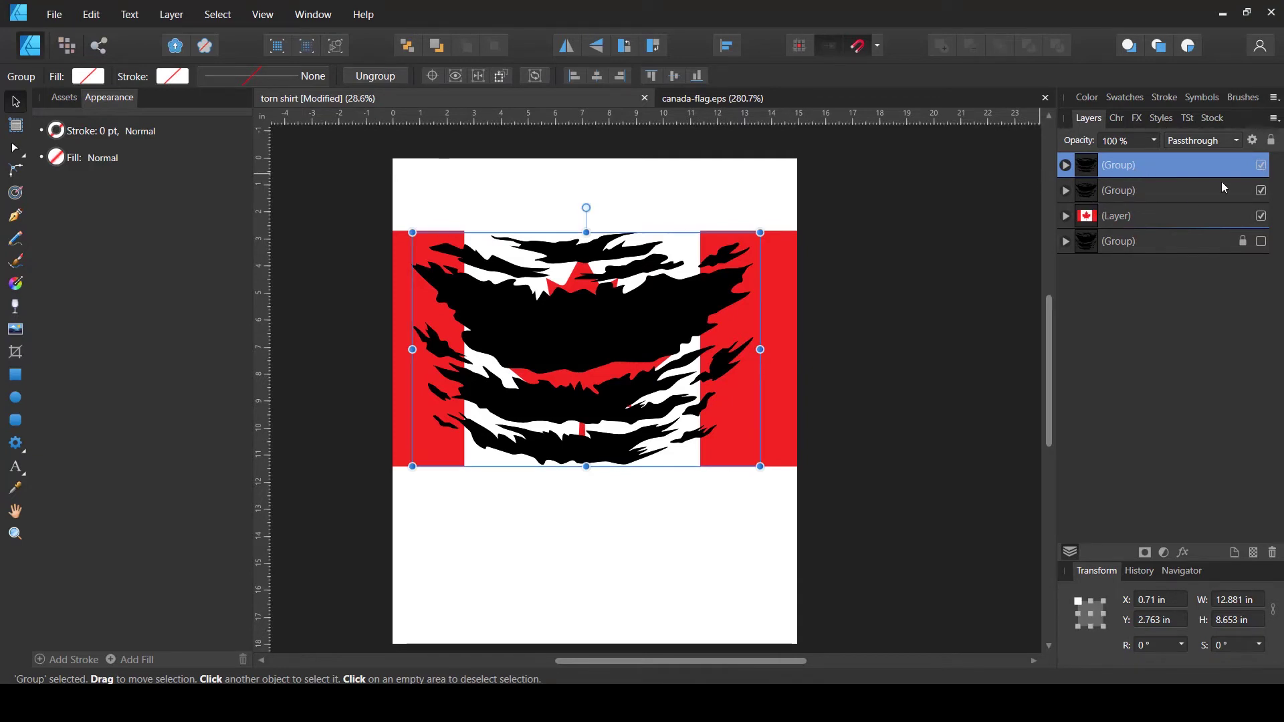
pyautogui.click(1261, 166)
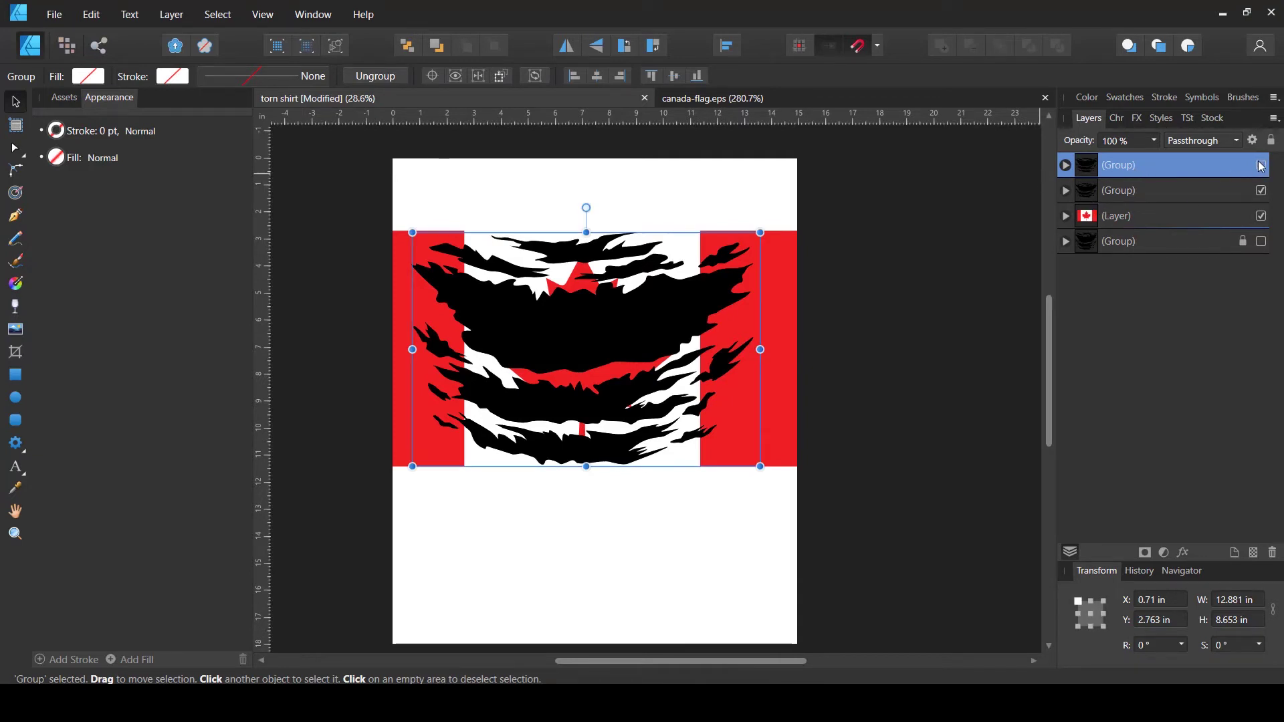
# Apply the visible tear group to the flag layer as a mask and check the layer's contents.
pyautogui.click(1098, 215)
pyautogui.click(1101, 196)
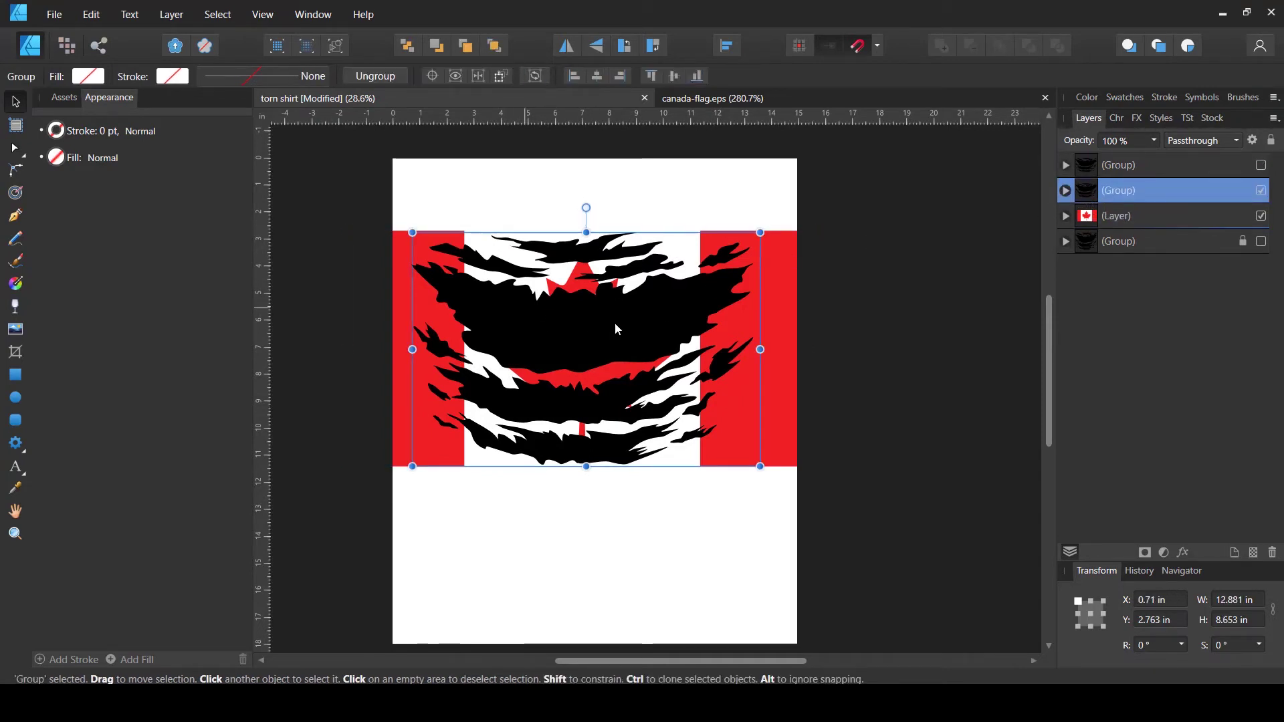
pyautogui.moveTo(1092, 203); pyautogui.dragTo(1103, 224)
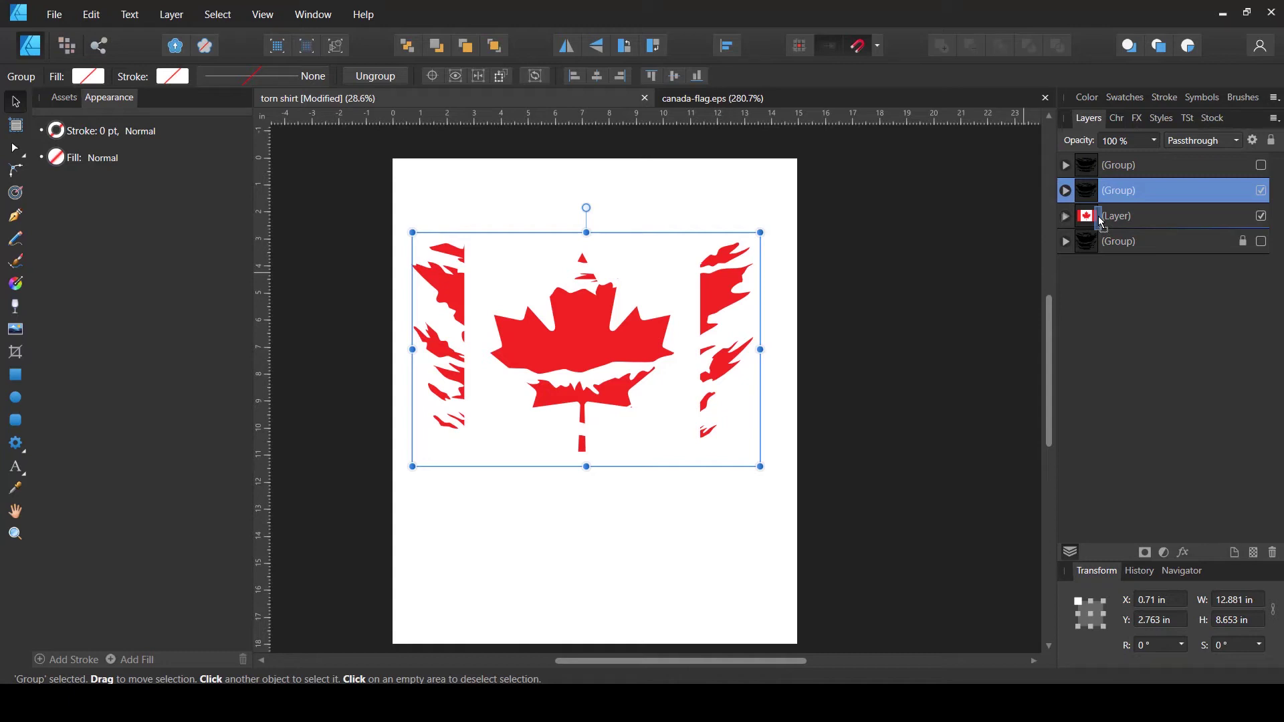
pyautogui.moveTo(1103, 223); pyautogui.dragTo(1104, 221)
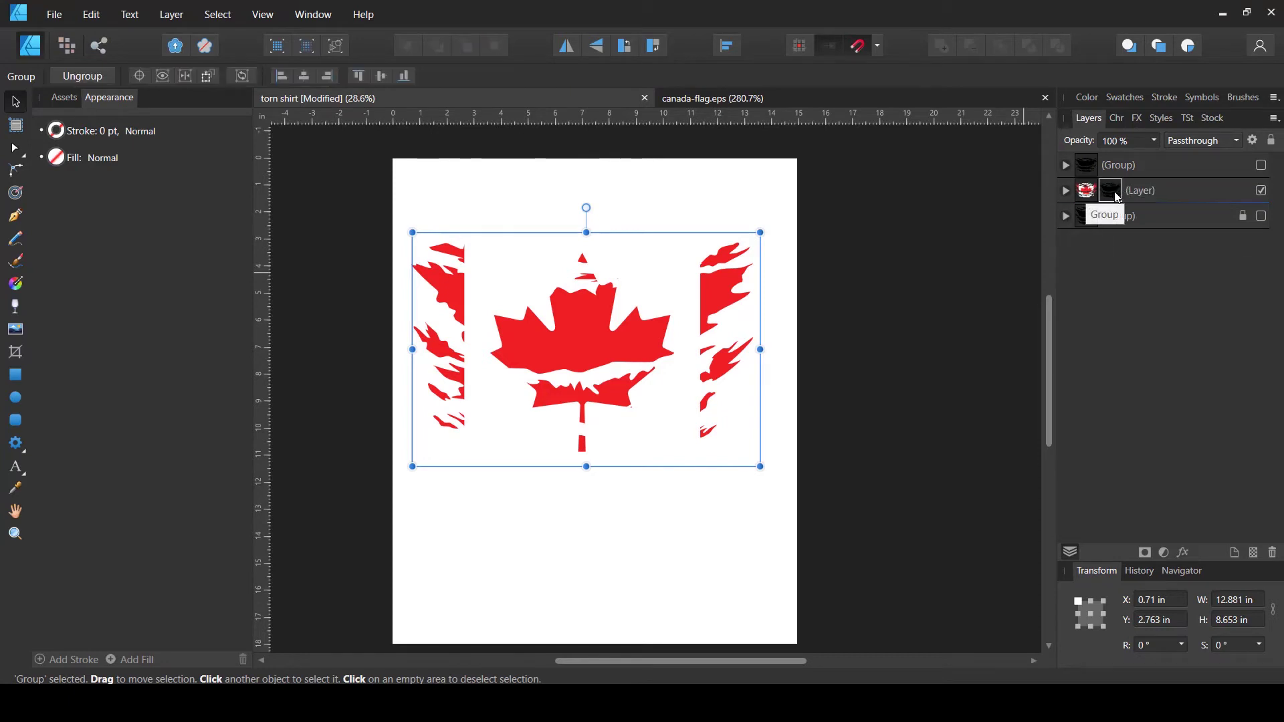
pyautogui.click(1066, 191)
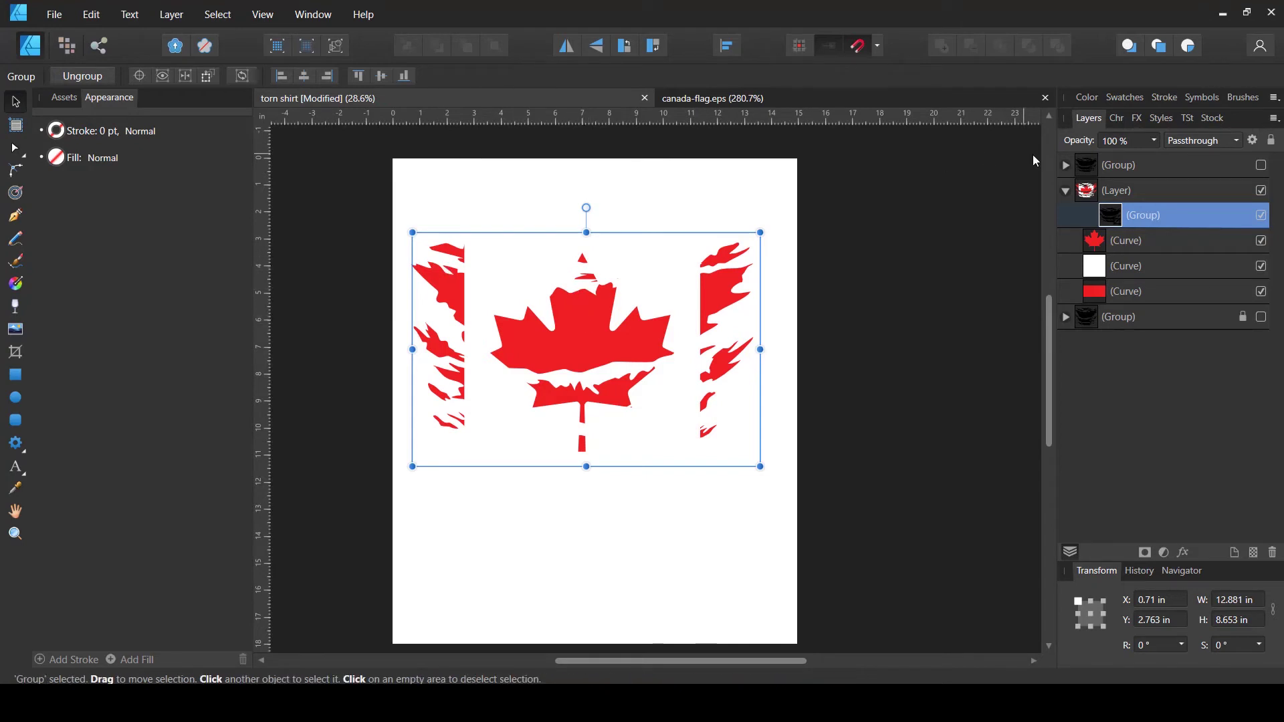
pyautogui.click(1066, 191)
# Show the topmost tear group and nest it inside the masked flag layer, above the maple leaf curve.
pyautogui.click(1261, 165)
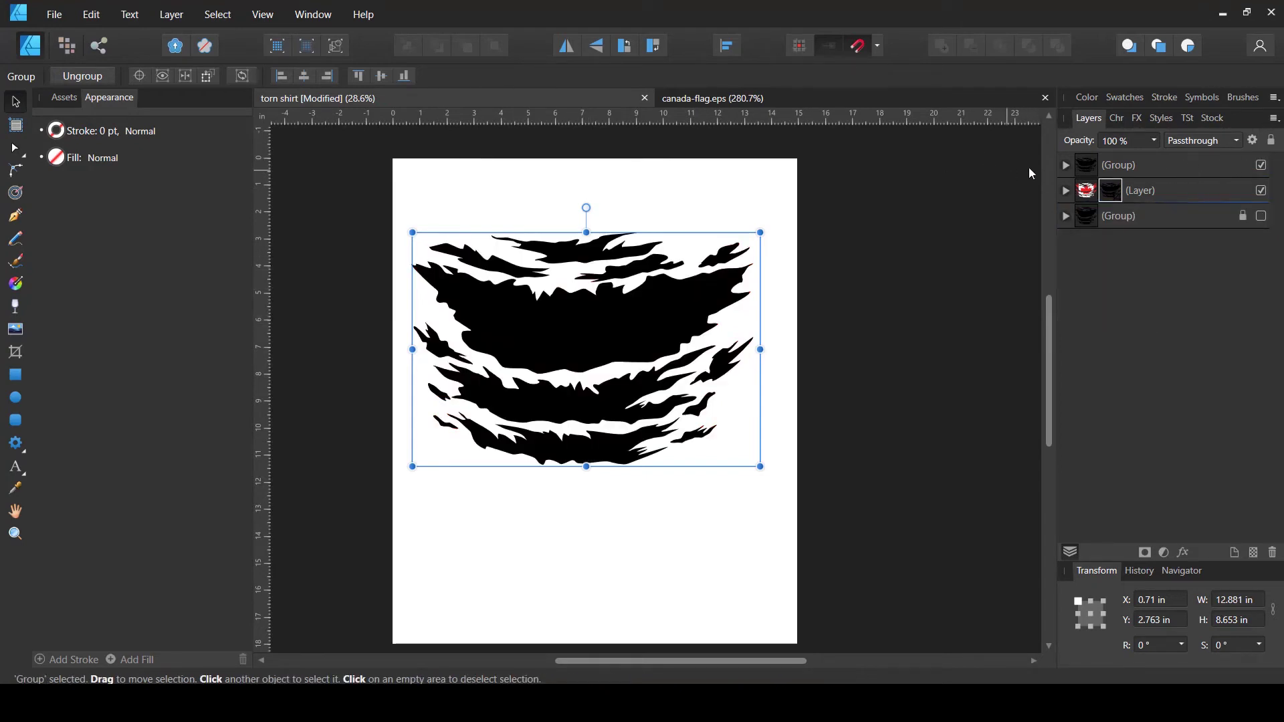
pyautogui.click(1094, 168)
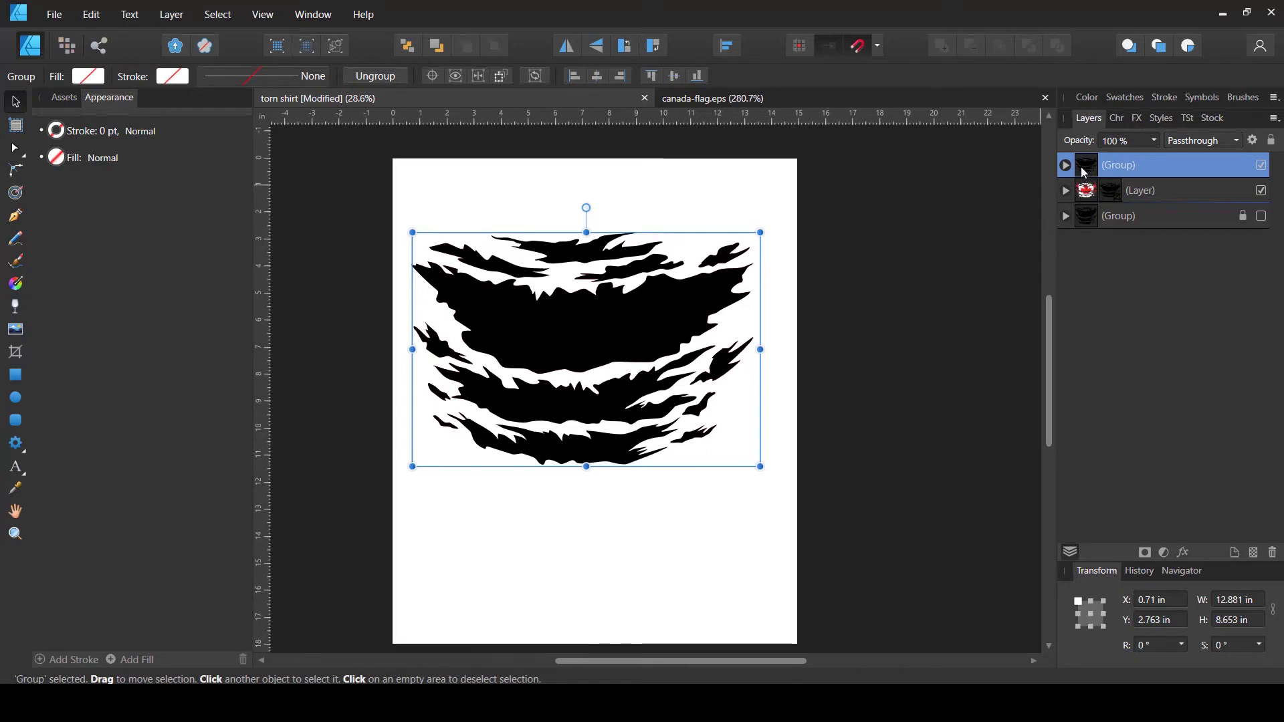
pyautogui.moveTo(1087, 182)
pyautogui.mouseDown()
pyautogui.moveTo(1089, 203)
pyautogui.moveTo(1101, 198)
pyautogui.mouseUp()
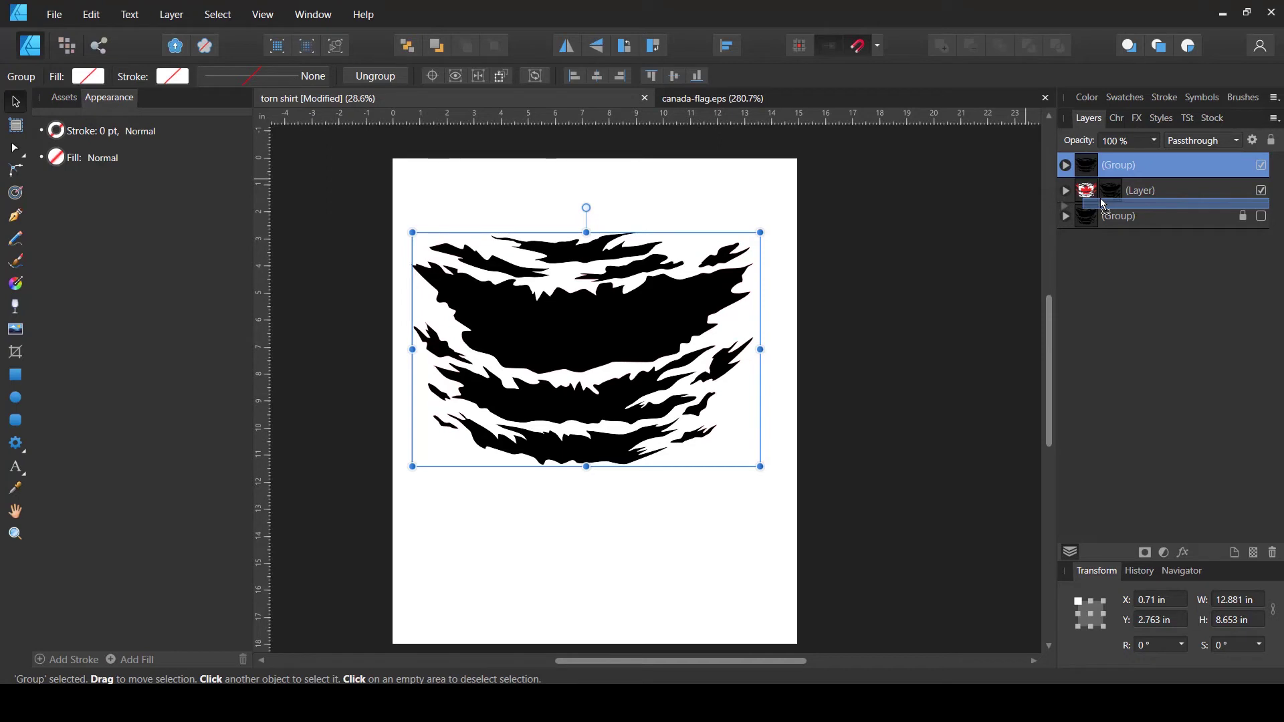
pyautogui.moveTo(1102, 204); pyautogui.dragTo(1103, 204)
pyautogui.click(1064, 165)
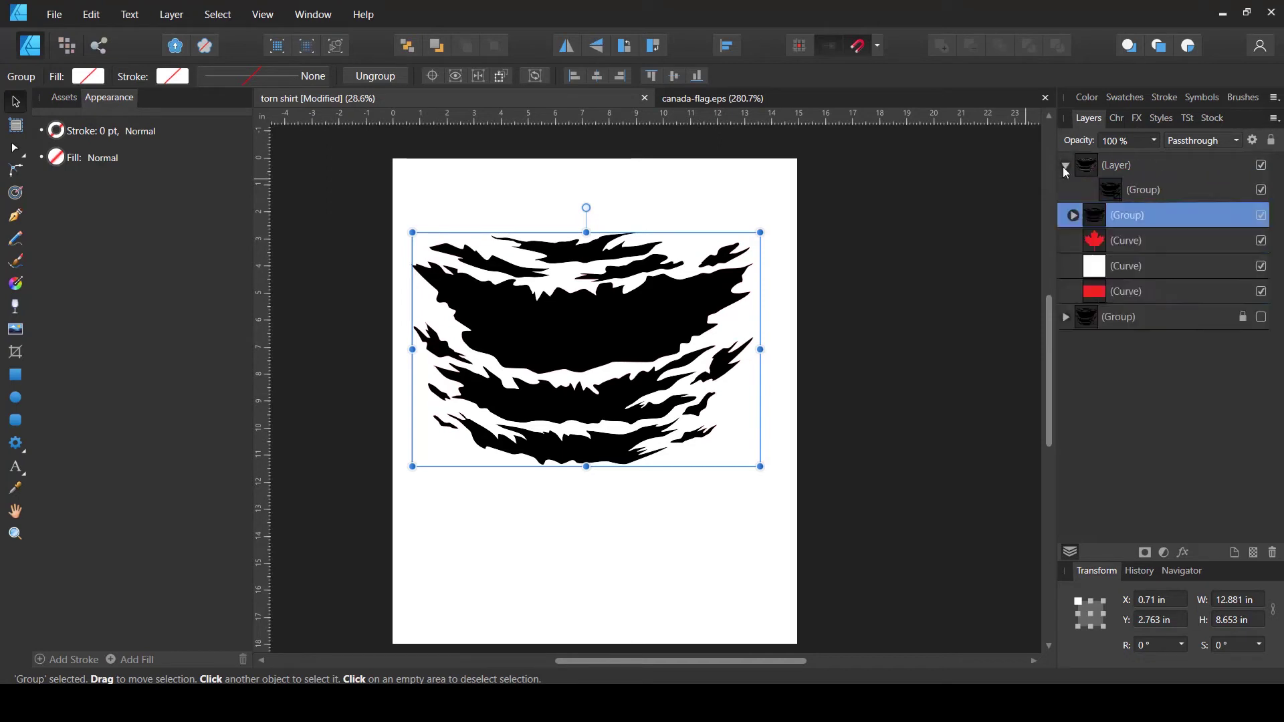
# Select all 13 curves inside the nested tear group and remove their black fill.
pyautogui.click(1073, 215)
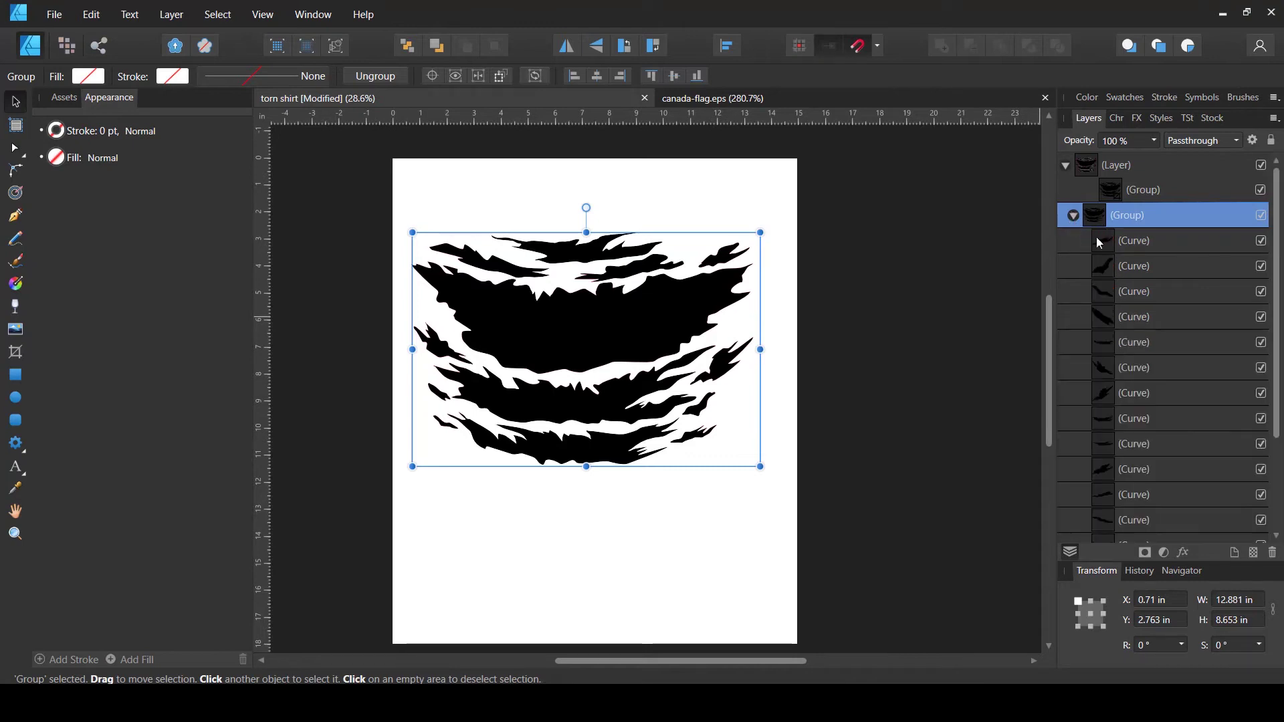
pyautogui.click(1130, 244)
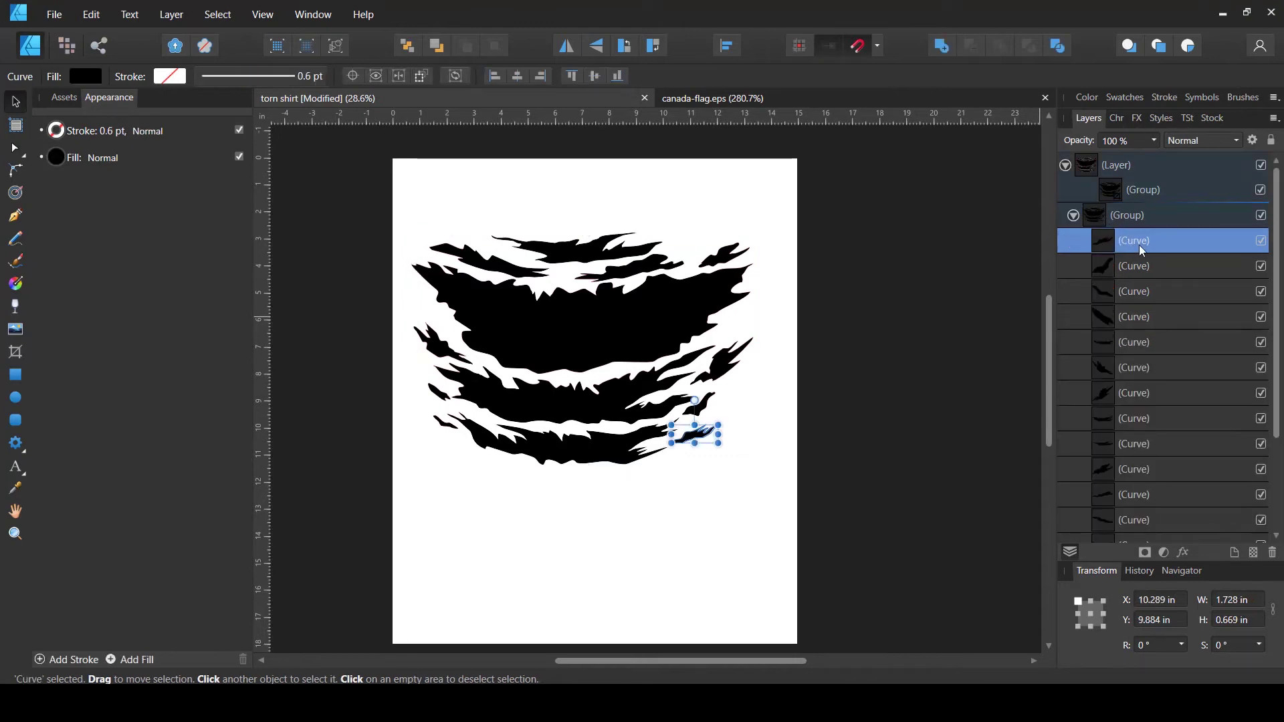
pyautogui.scroll(-3, 1145, 301)
pyautogui.keyDown('shift'); pyautogui.click(1135, 419); pyautogui.keyUp('shift')
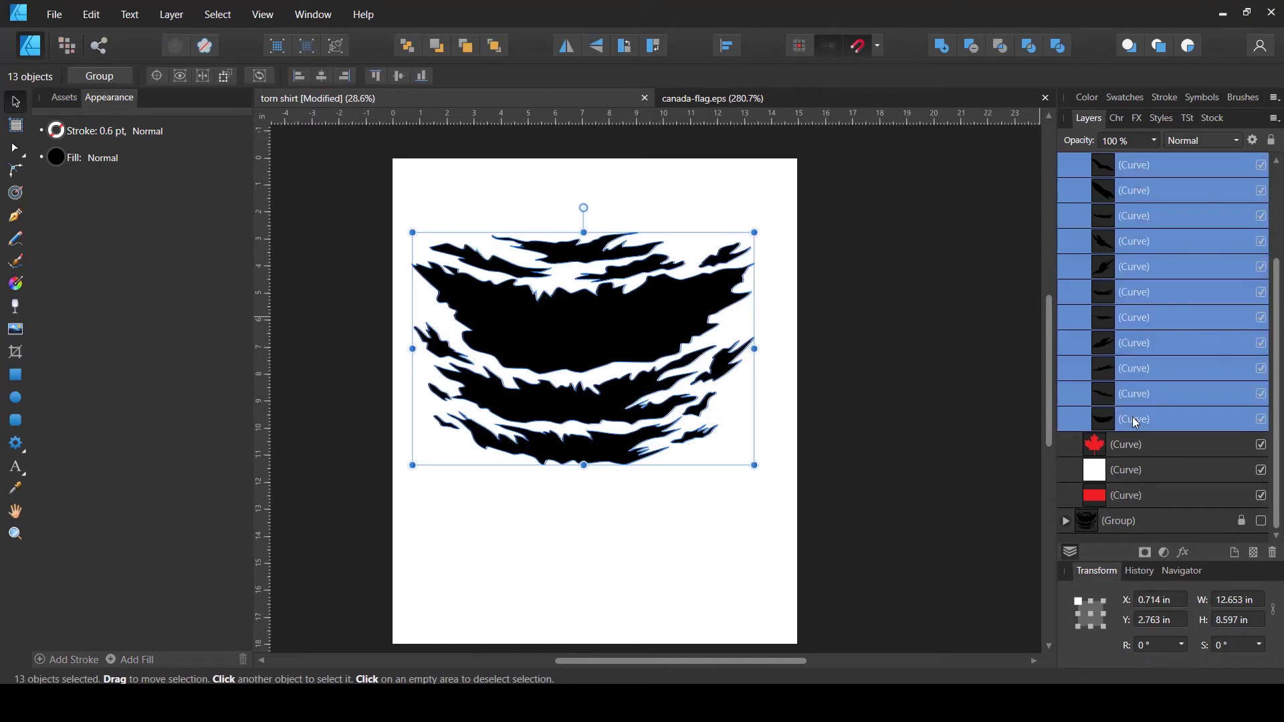
pyautogui.click(58, 158)
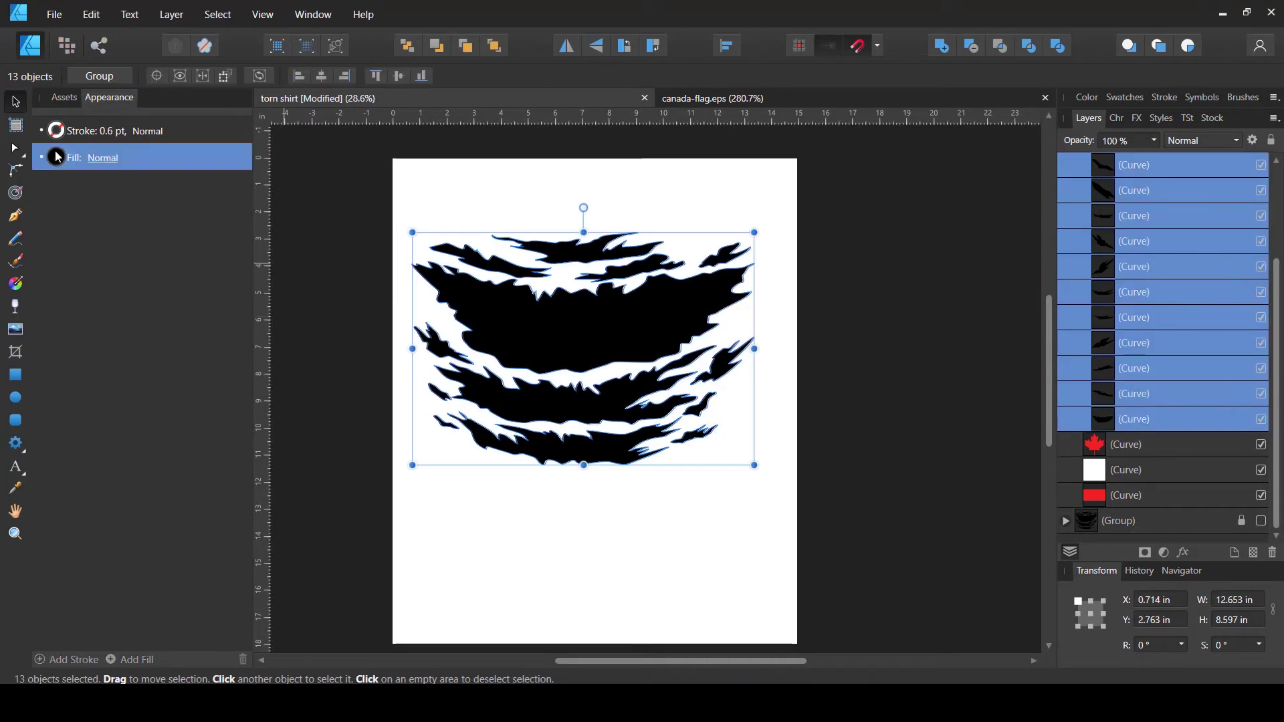
pyautogui.click(58, 159)
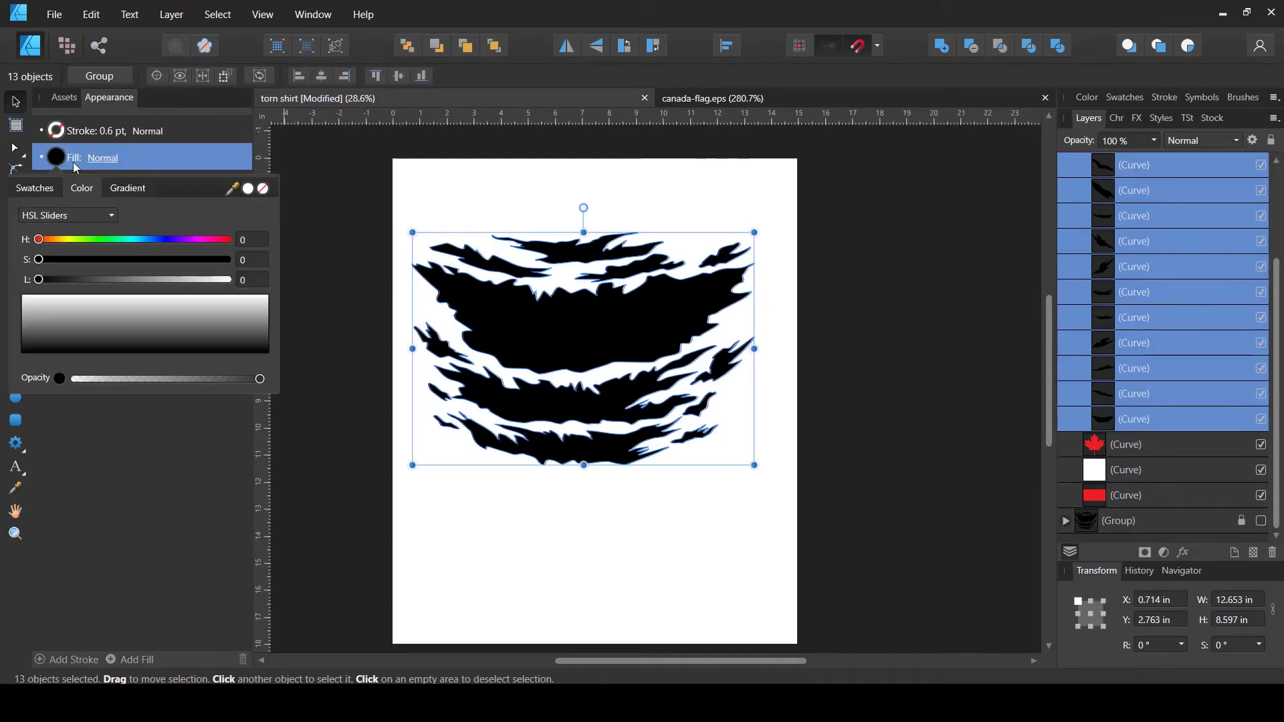
pyautogui.click(265, 189)
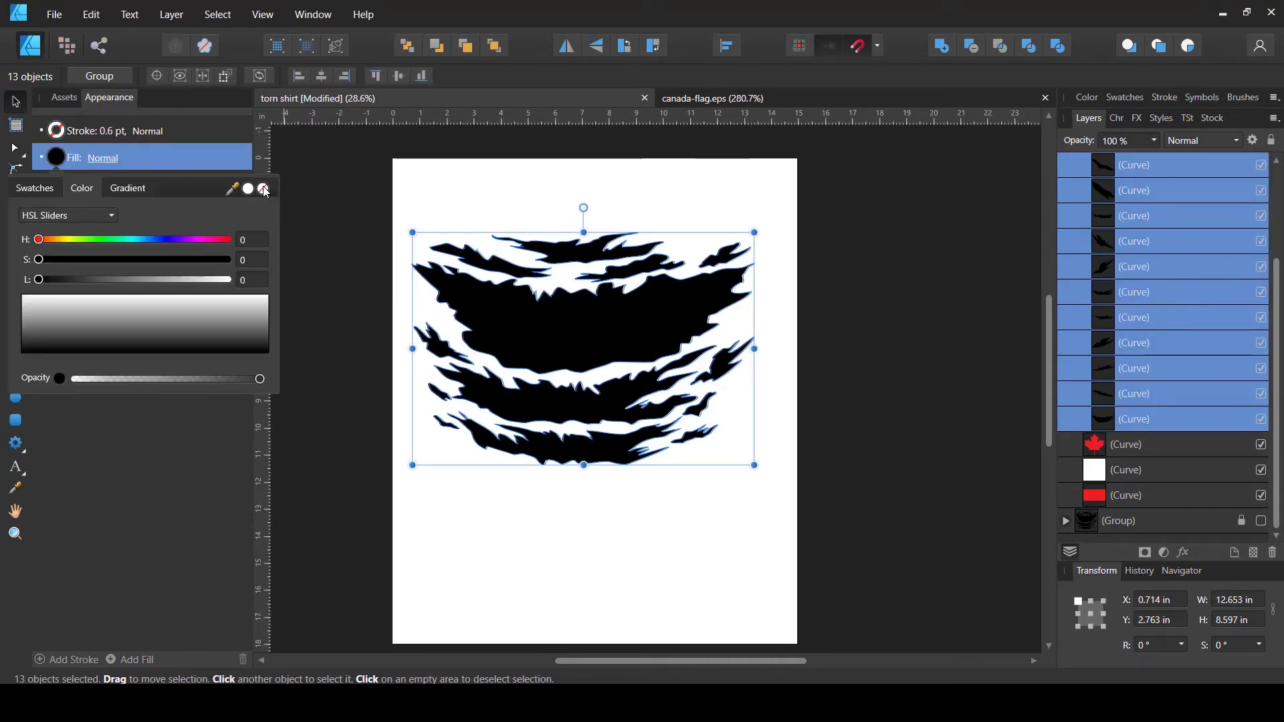
pyautogui.click(65, 131)
# Give the nested tear group a black stroke 25.2 pt wide.
pyautogui.scroll(3, 1116, 249)
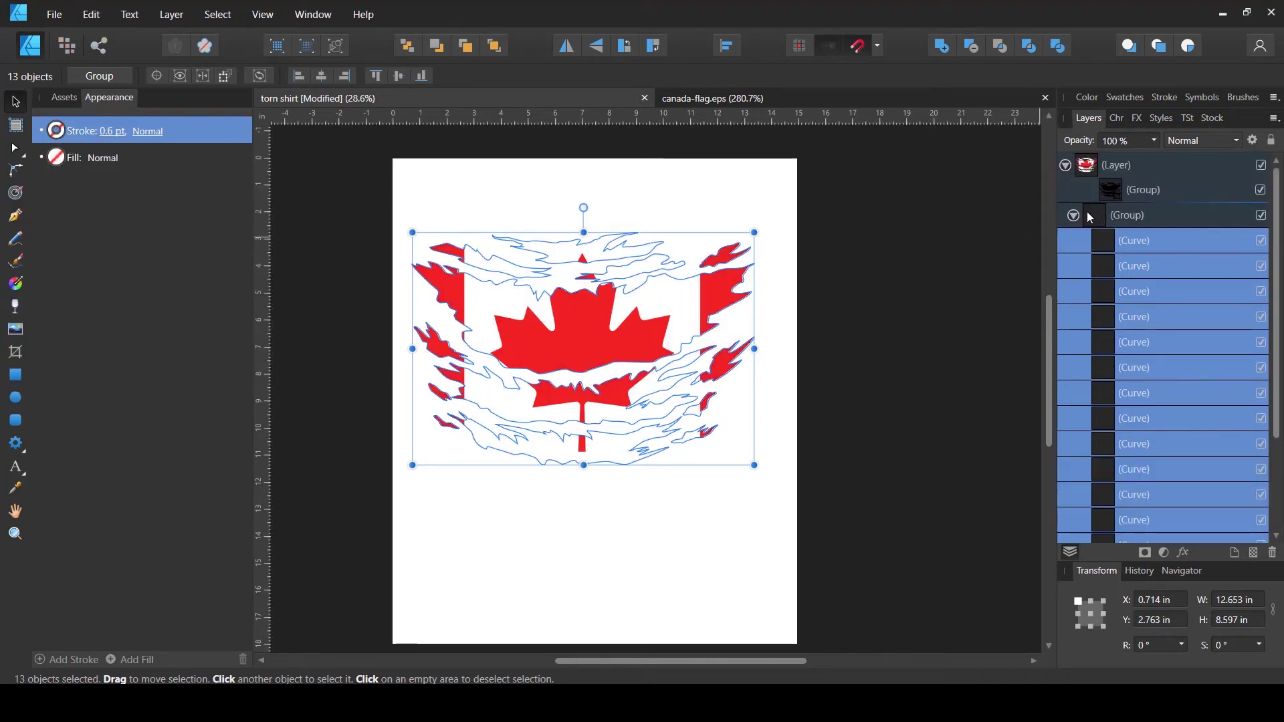
pyautogui.click(1074, 215)
pyautogui.click(1103, 224)
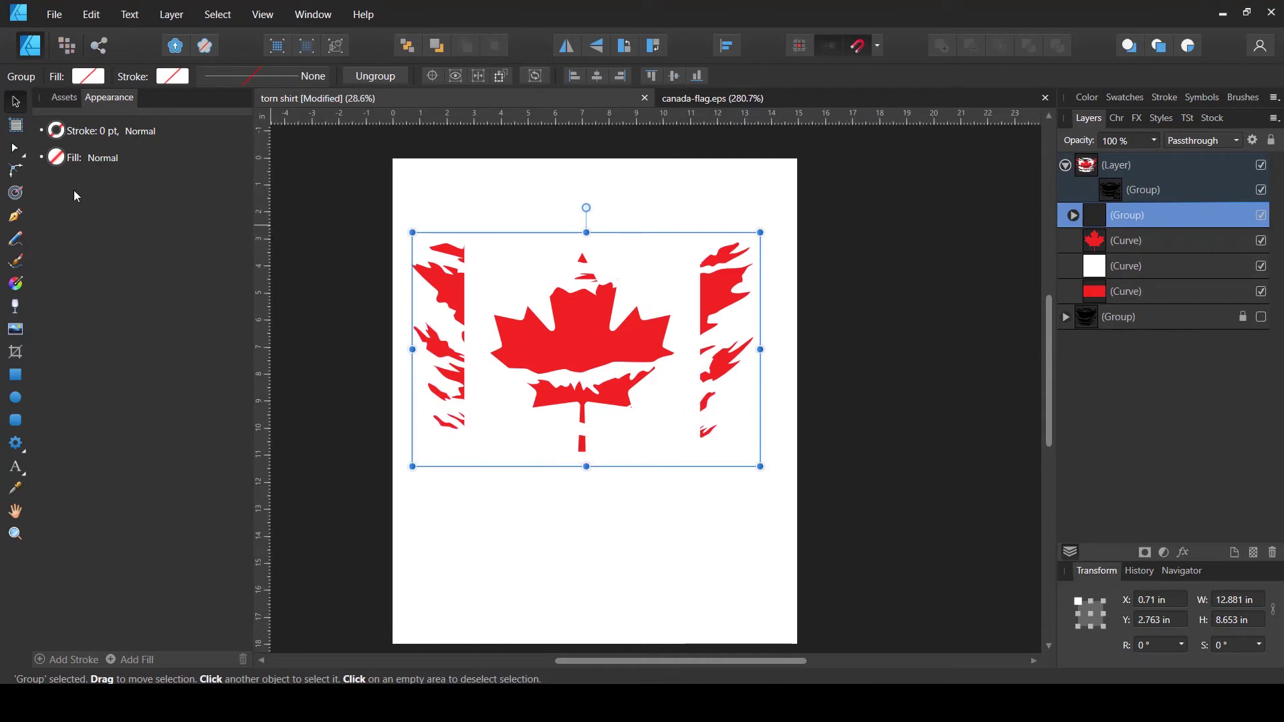
pyautogui.click(57, 133)
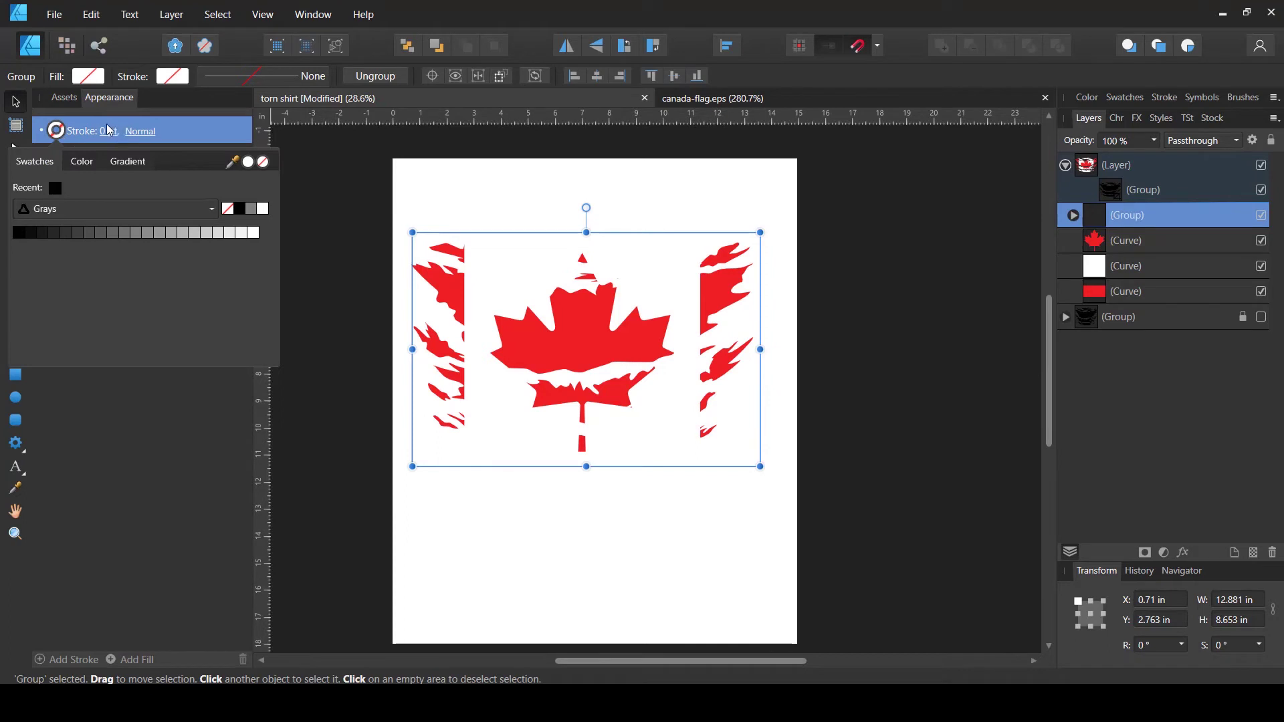
pyautogui.click(240, 210)
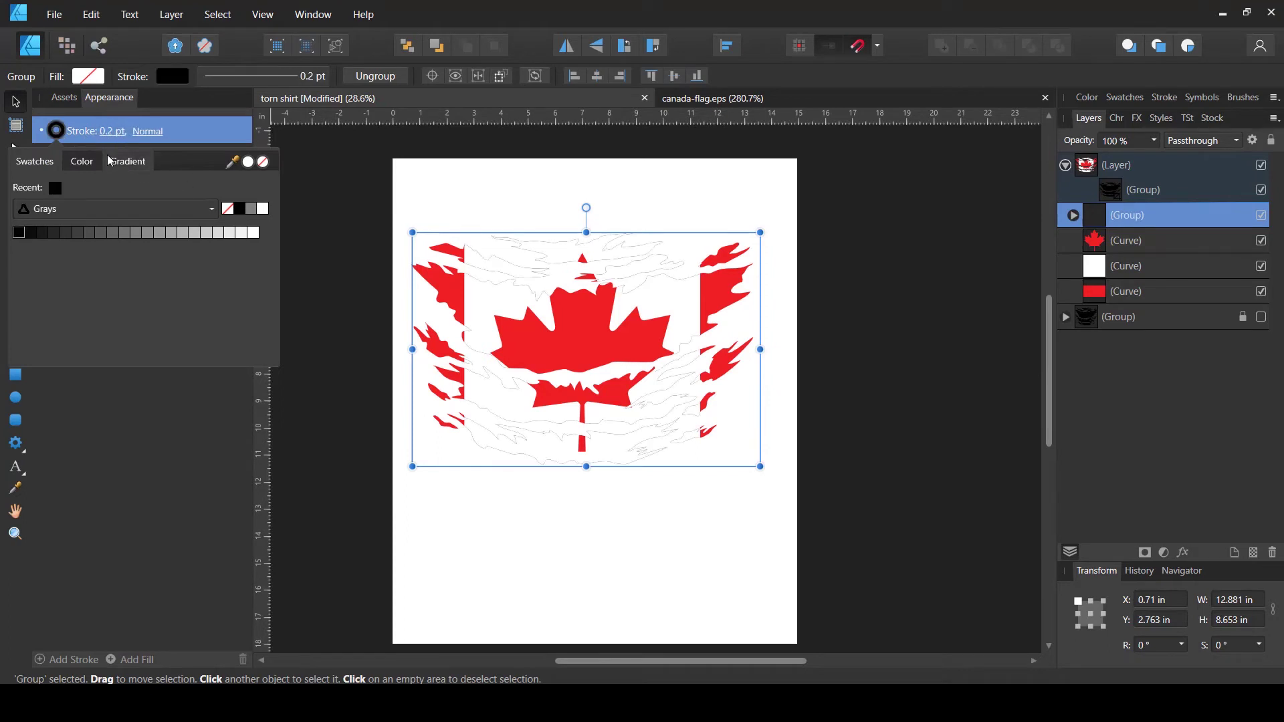
pyautogui.click(112, 133)
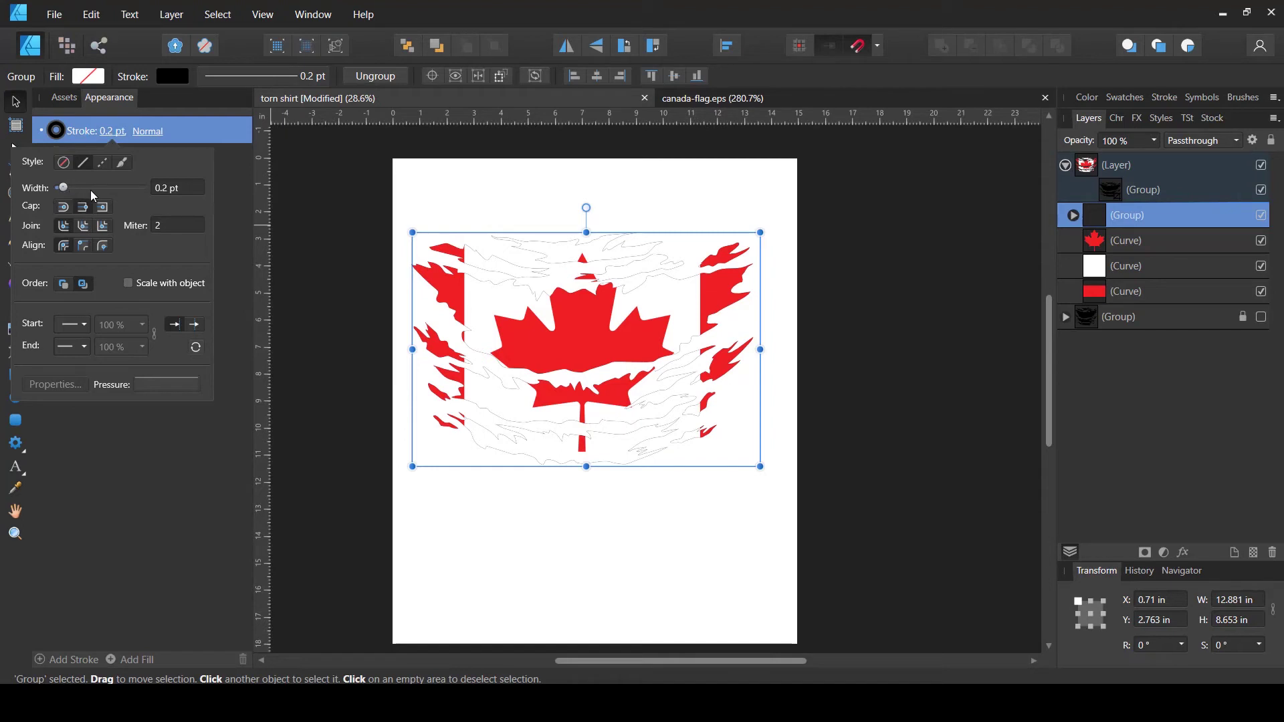
pyautogui.moveTo(72, 187)
pyautogui.mouseDown()
pyautogui.moveTo(110, 187)
pyautogui.moveTo(92, 193)
pyautogui.mouseUp()
pyautogui.click(83, 207)
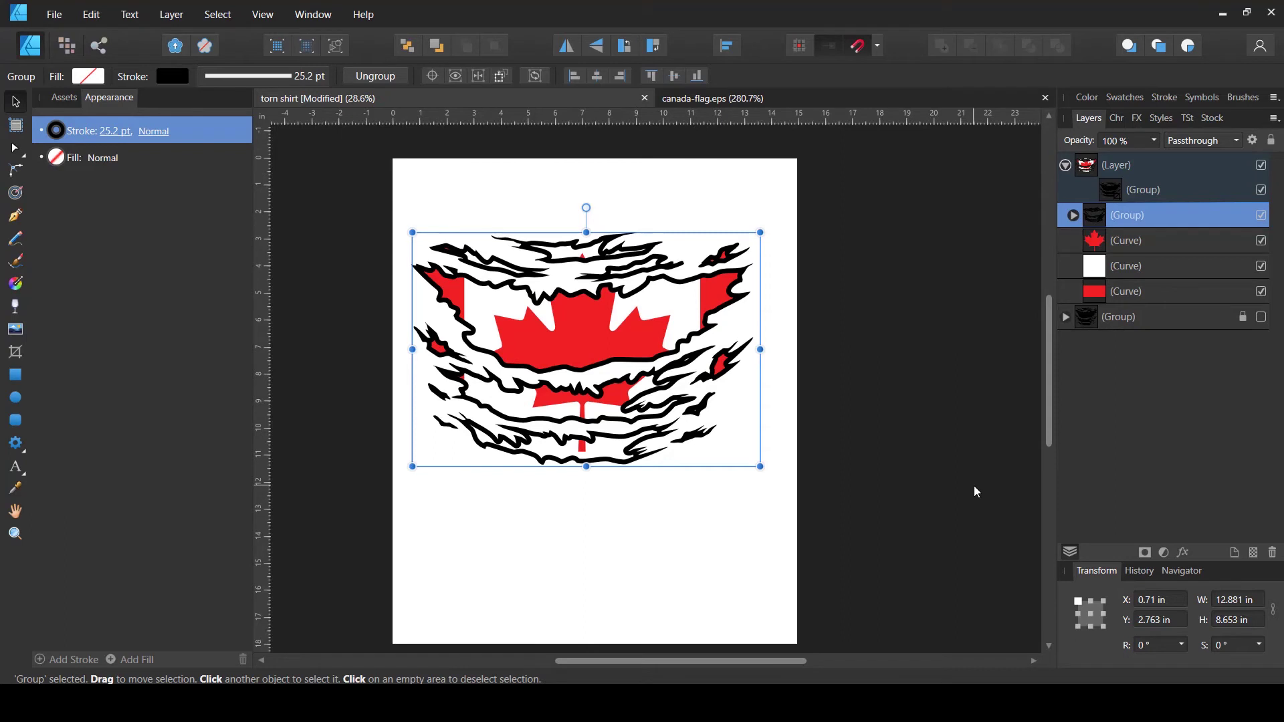
# Nudge the outlined tear group down to about Y 2.87 in so its strokes are offset from the mask edges.
pyautogui.press('Down')
pyautogui.press('Down')
pyautogui.press('Down')
pyautogui.press('Down')
pyautogui.press('Down')
pyautogui.press('Down')
pyautogui.press('Down')
pyautogui.press('Down')
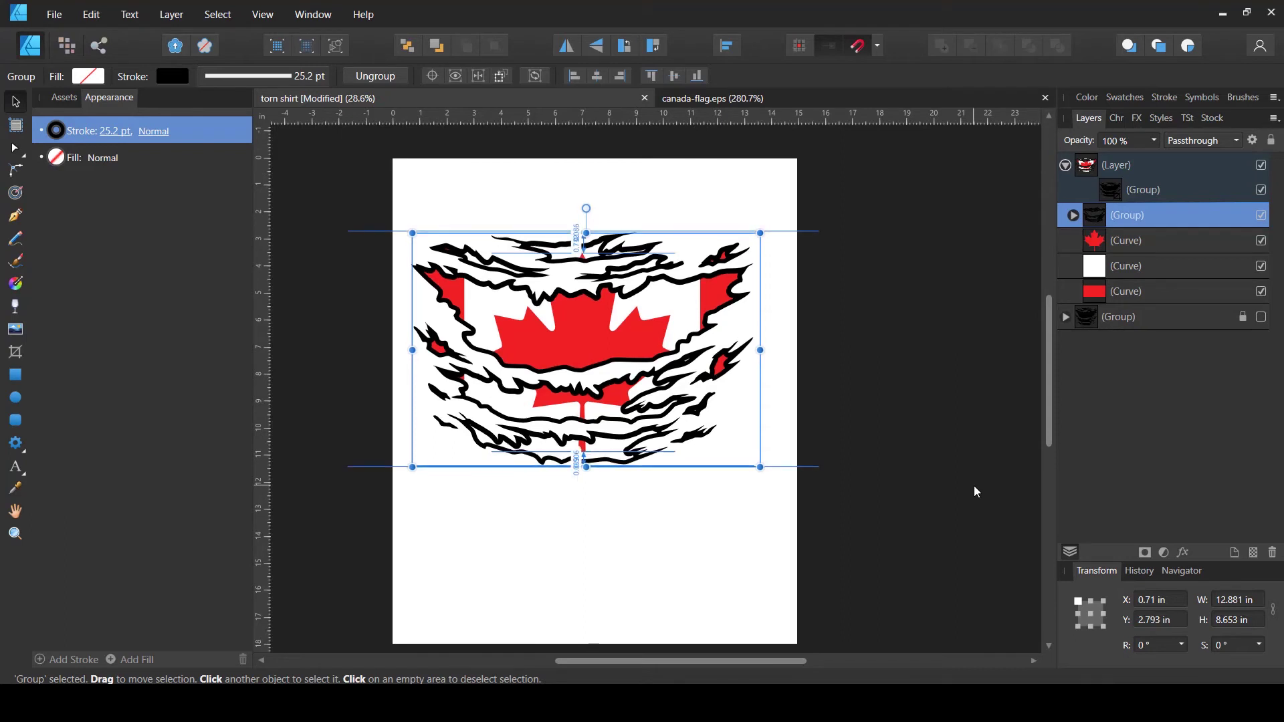
pyautogui.press('Down')
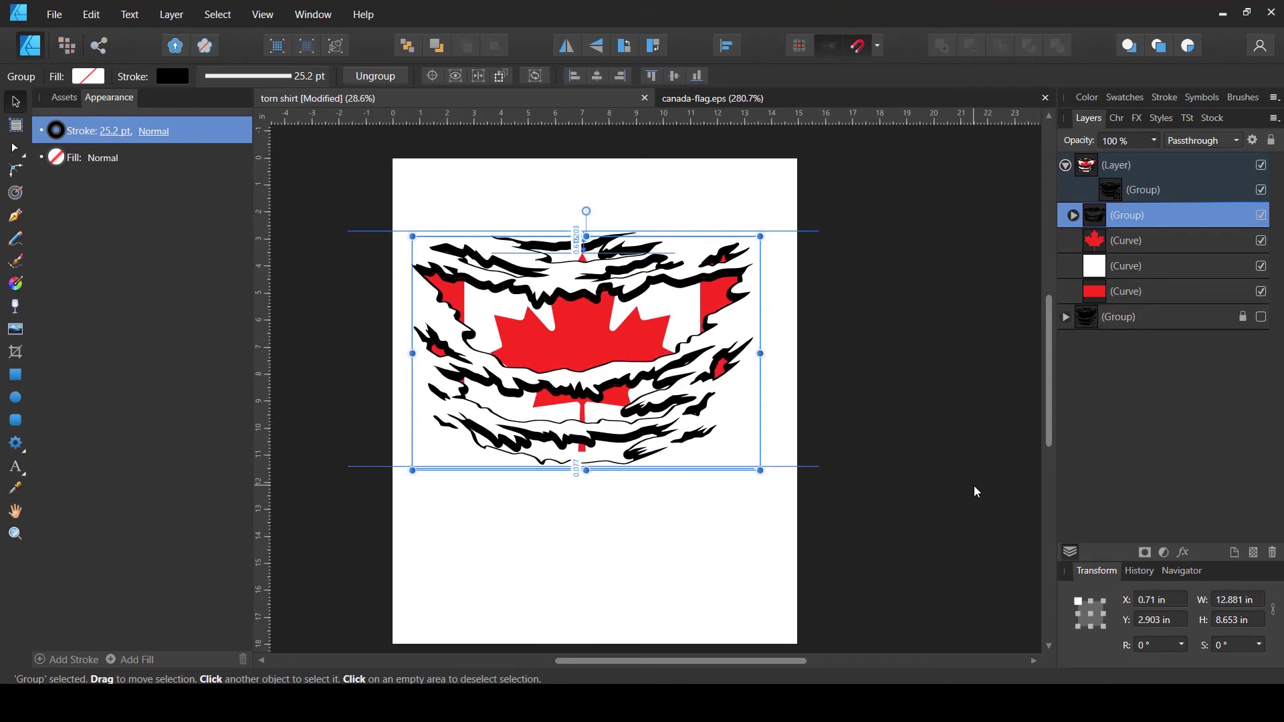
pyautogui.press('Up')
pyautogui.press('Up')
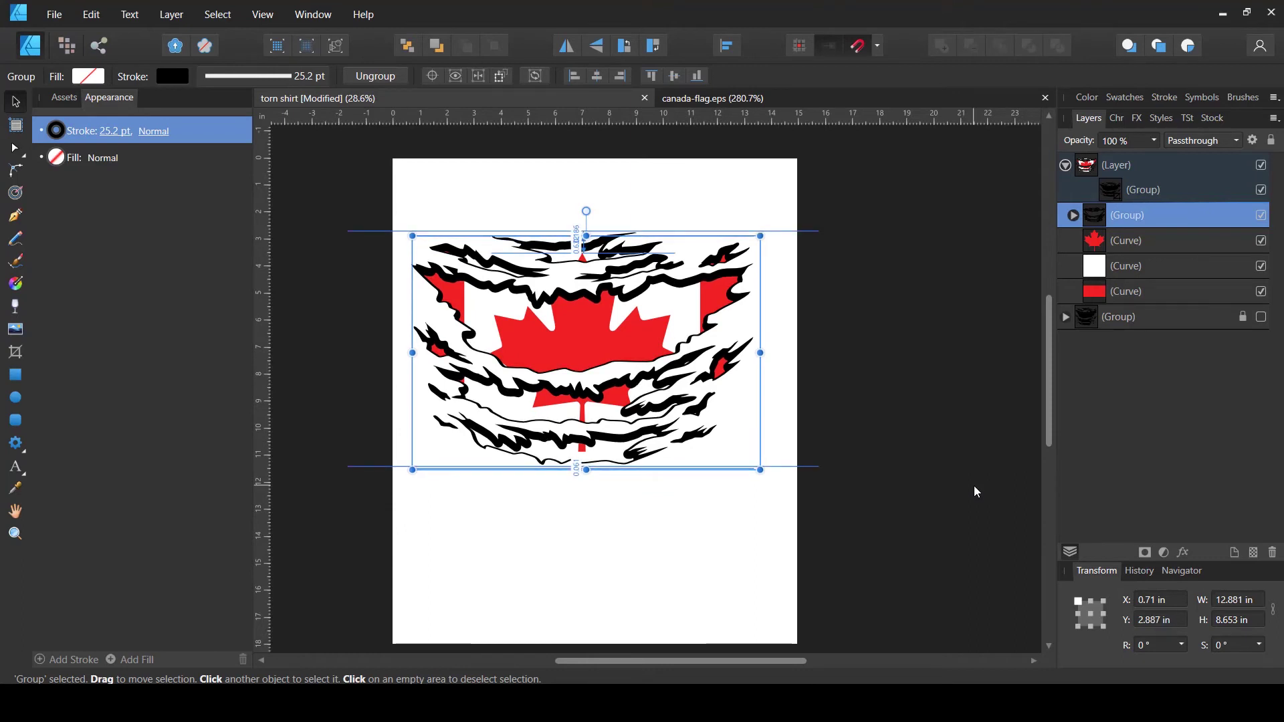
pyautogui.press('Up')
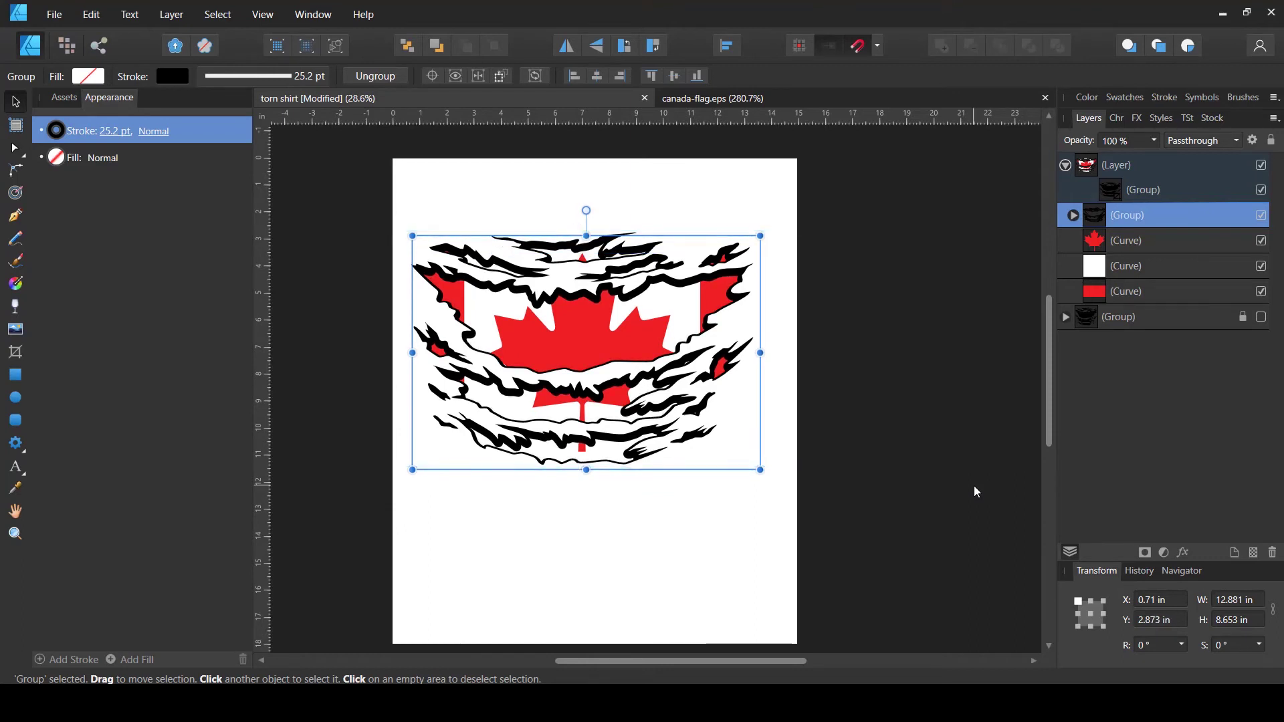
# Reduce the nested tear group's stroke width to 15.3 pt and move the group slightly up within the mask.
pyautogui.click(111, 133)
pyautogui.moveTo(111, 188); pyautogui.dragTo(104, 188)
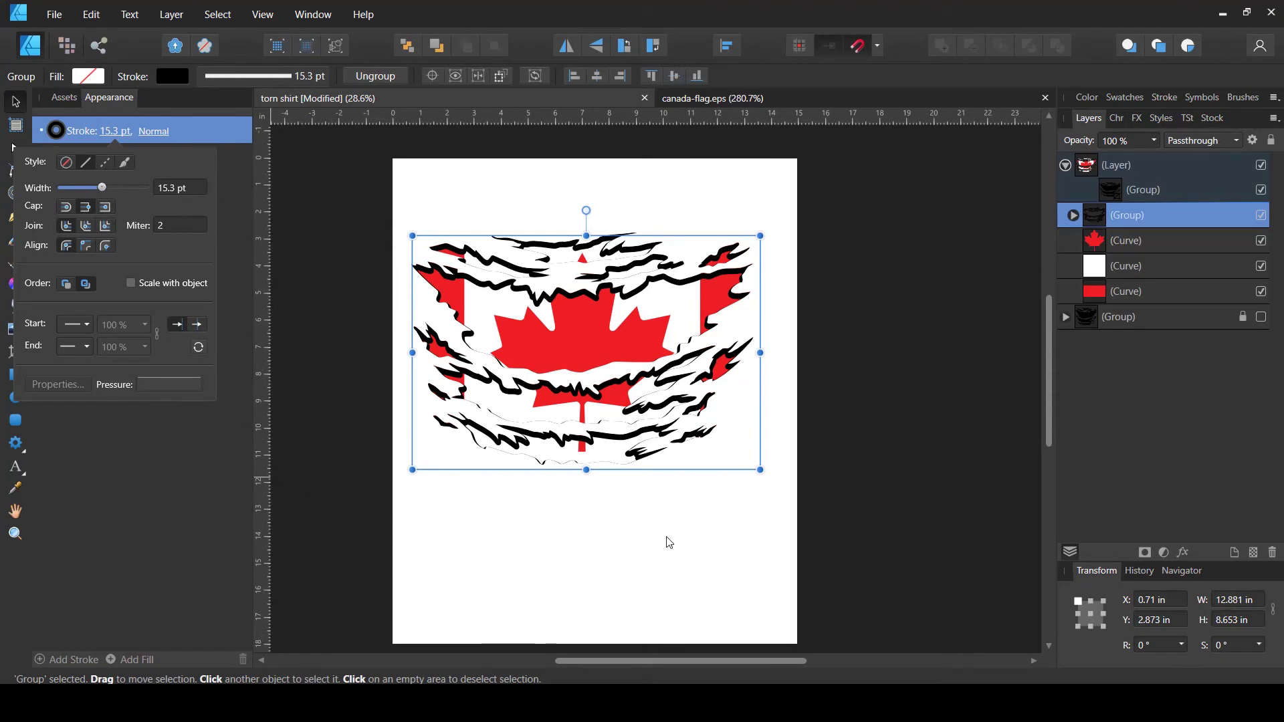
pyautogui.click(1102, 213)
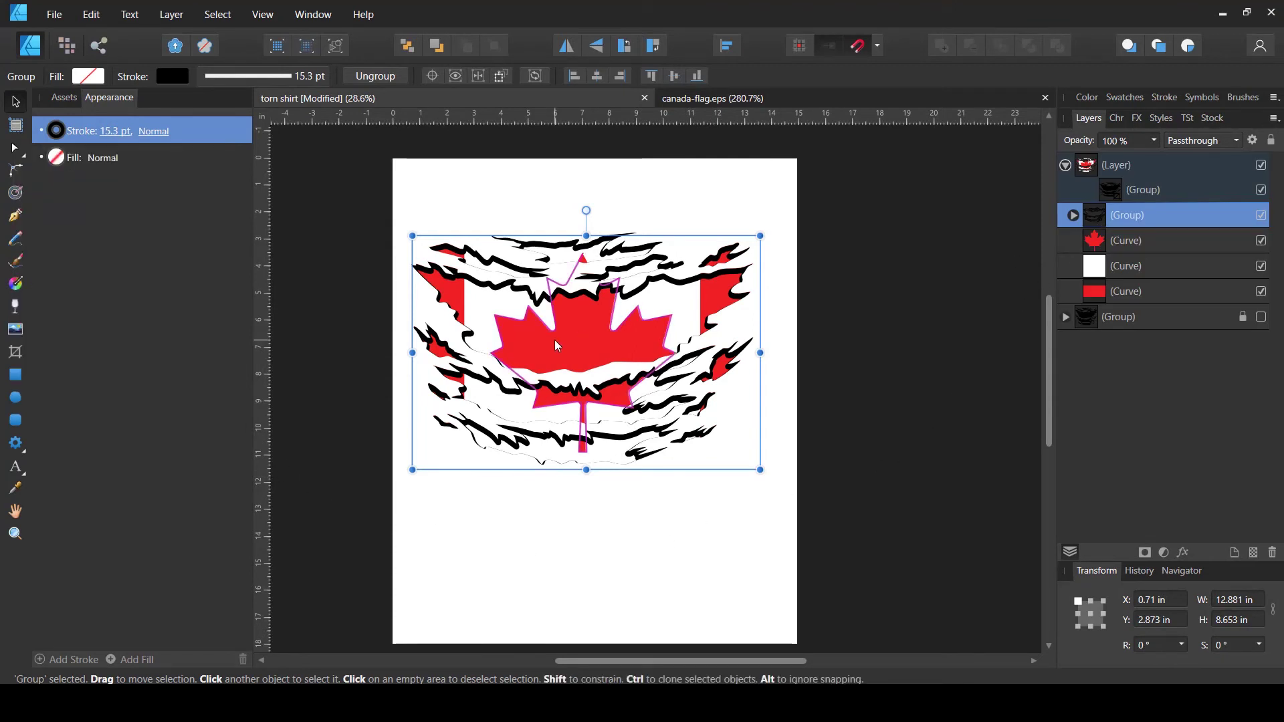
pyautogui.moveTo(558, 346); pyautogui.dragTo(558, 345)
pyautogui.click(863, 508)
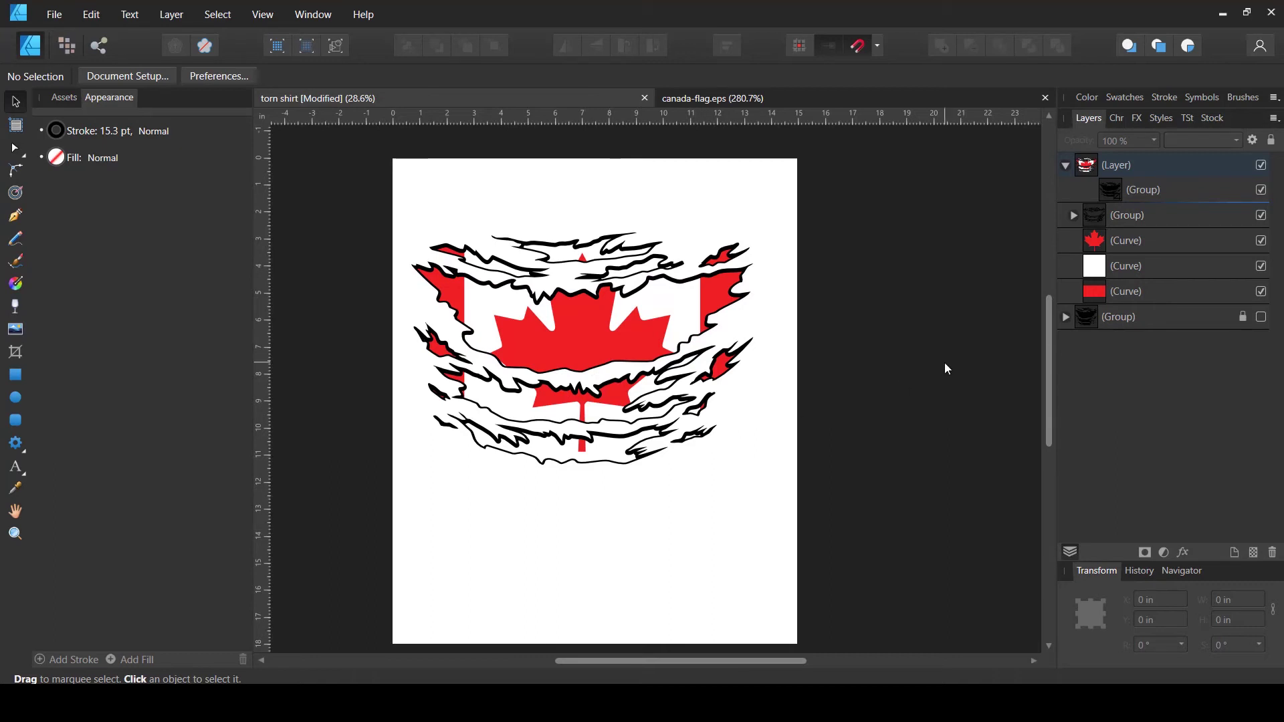
# Select the masked flag layer and collapse its contents in the layer list.
pyautogui.click(619, 329)
pyautogui.click(901, 311)
pyautogui.click(1073, 165)
pyautogui.click(1066, 165)
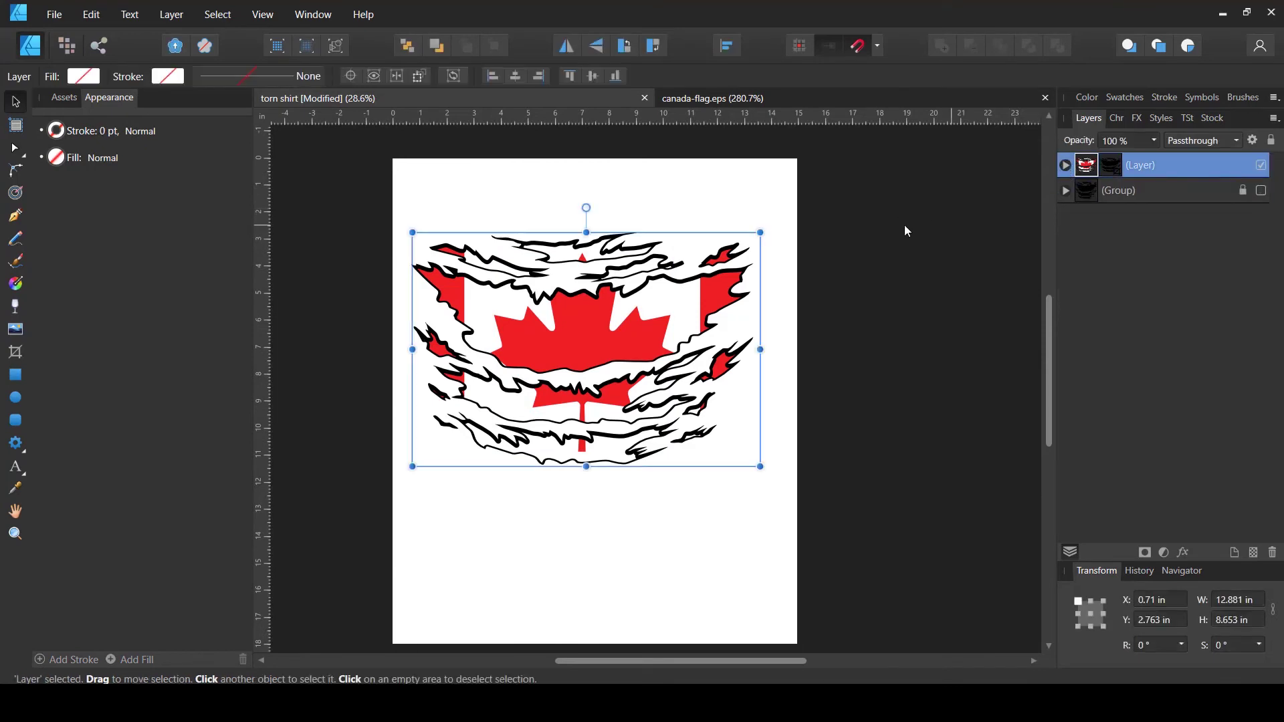
# Select the four objects making up the flag artwork and move them together to X -1.222 in, Y 2.75 in.
pyautogui.moveTo(874, 201); pyautogui.dragTo(738, 274)
pyautogui.moveTo(627, 375); pyautogui.dragTo(384, 539)
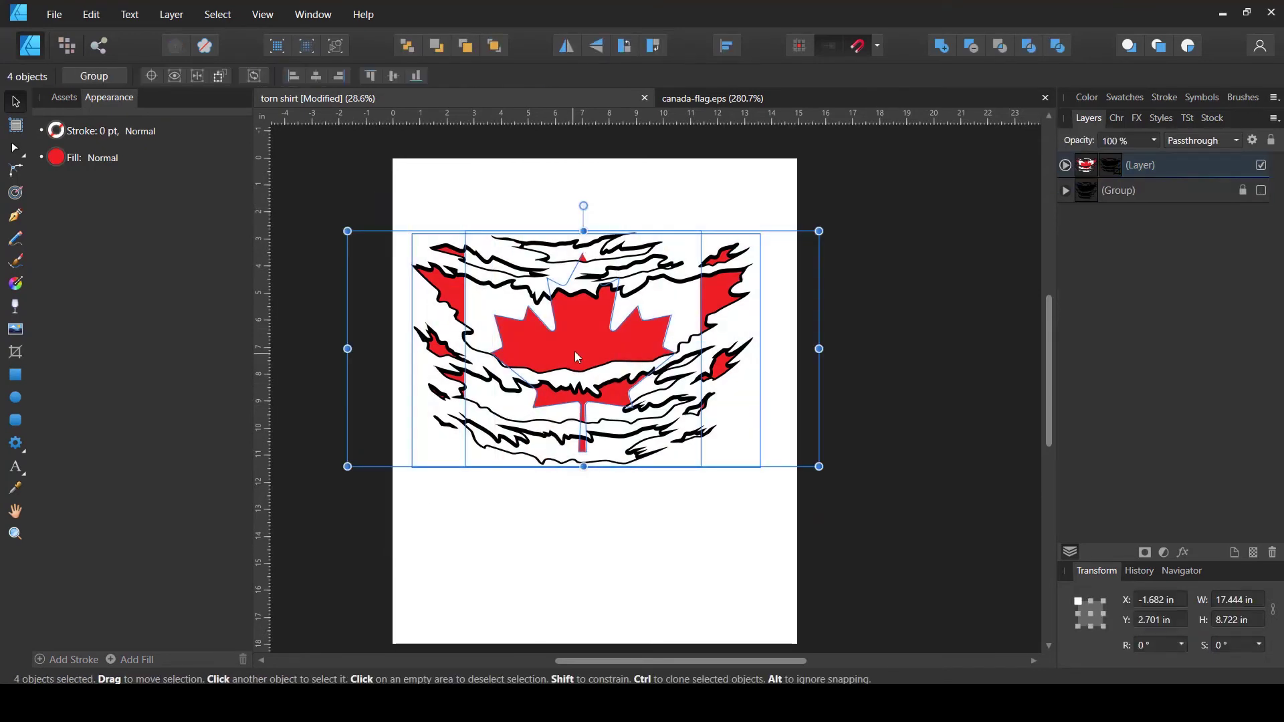
pyautogui.moveTo(580, 352); pyautogui.dragTo(589, 353)
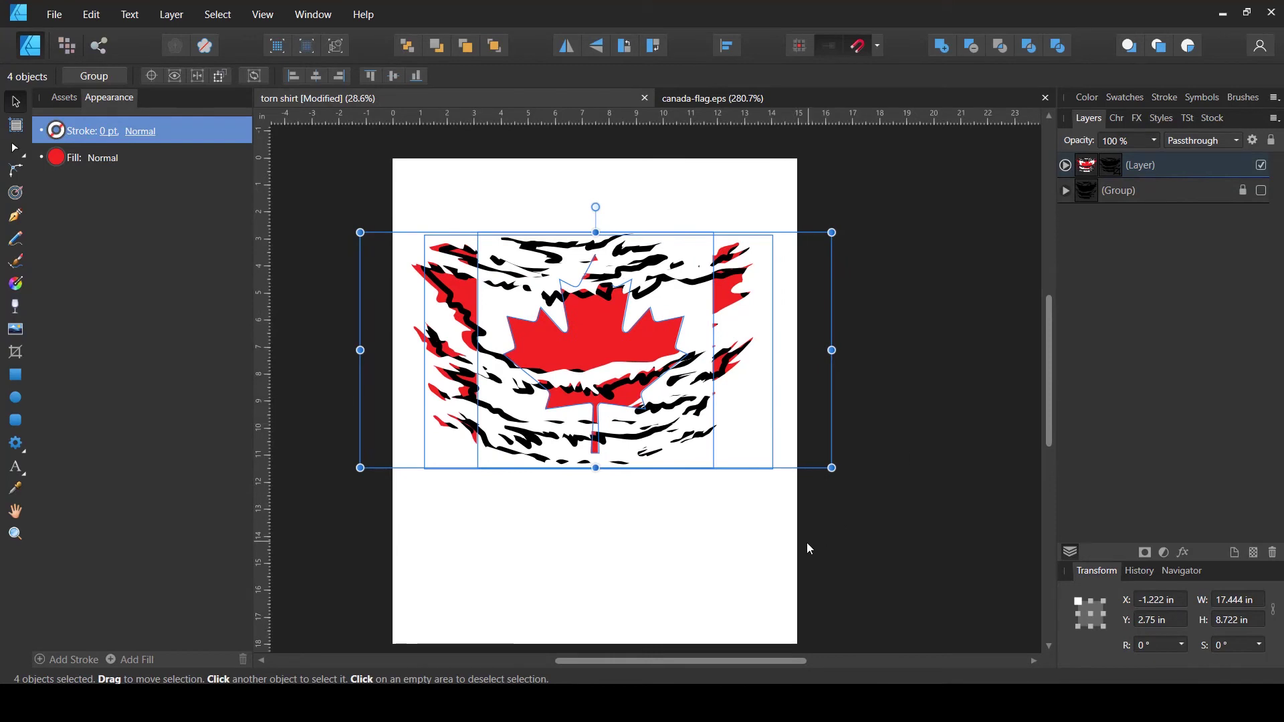
# Undo the last move of the flag objects and enlarge the masked flag layer until the torn artwork nearly spans the page width.
pyautogui.hotkey('ctrl', 'z')
pyautogui.click(761, 599)
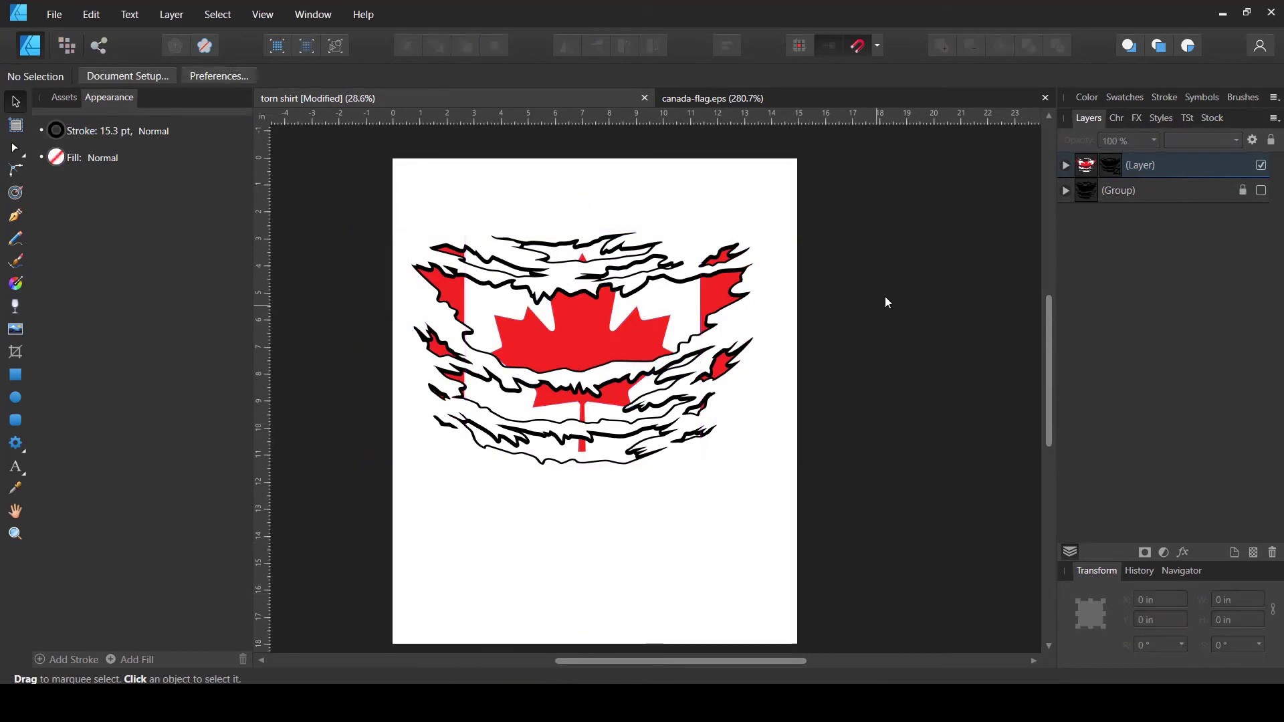
pyautogui.click(1083, 166)
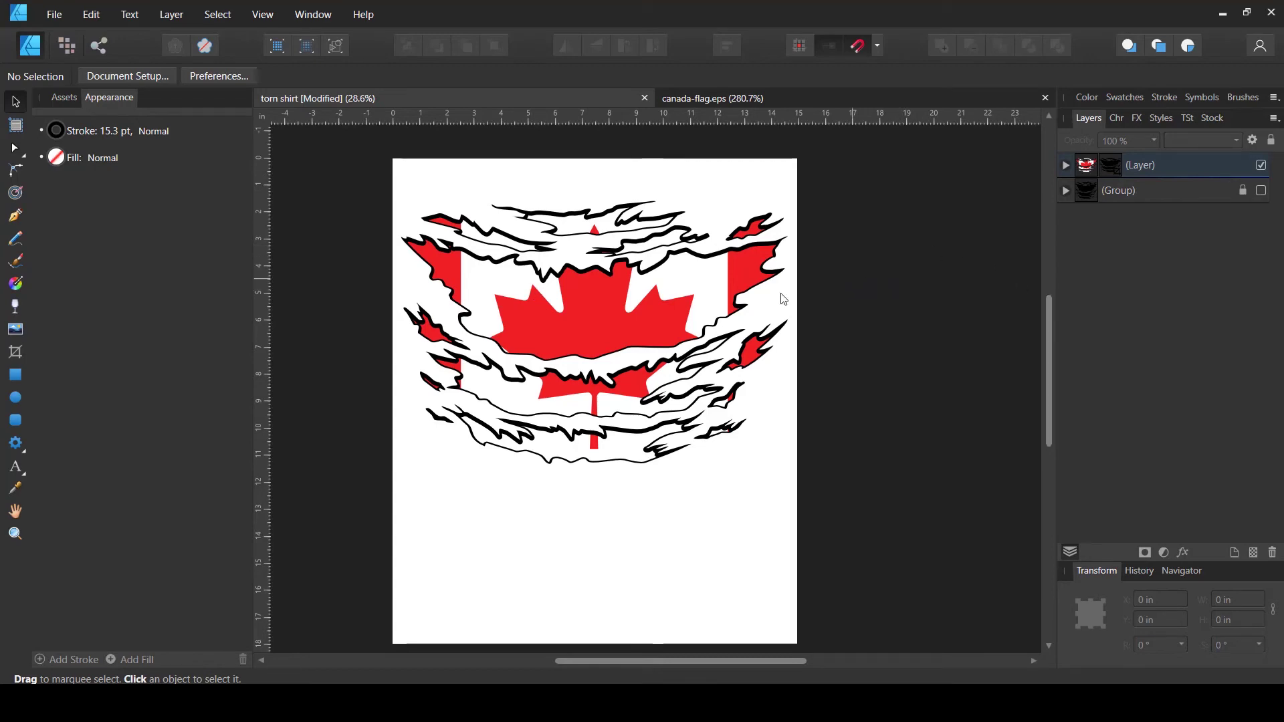
pyautogui.scroll(4, 572, 289)
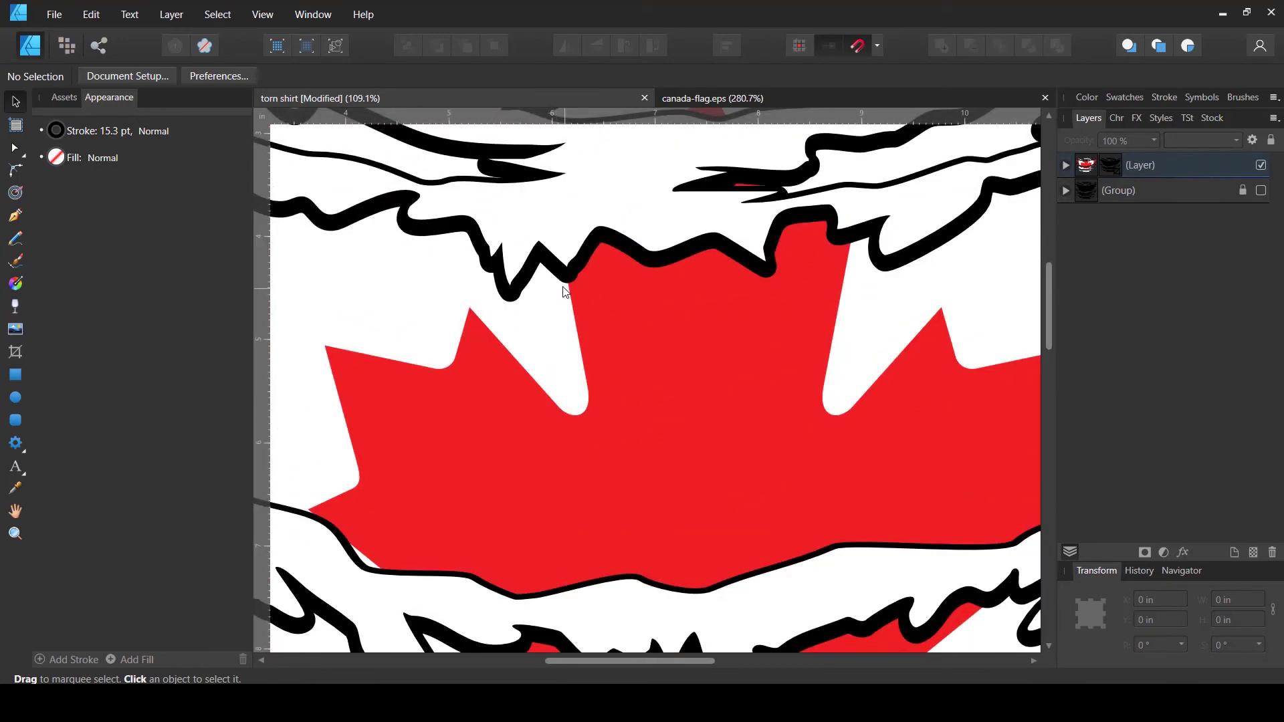
pyautogui.scroll(3, 565, 290)
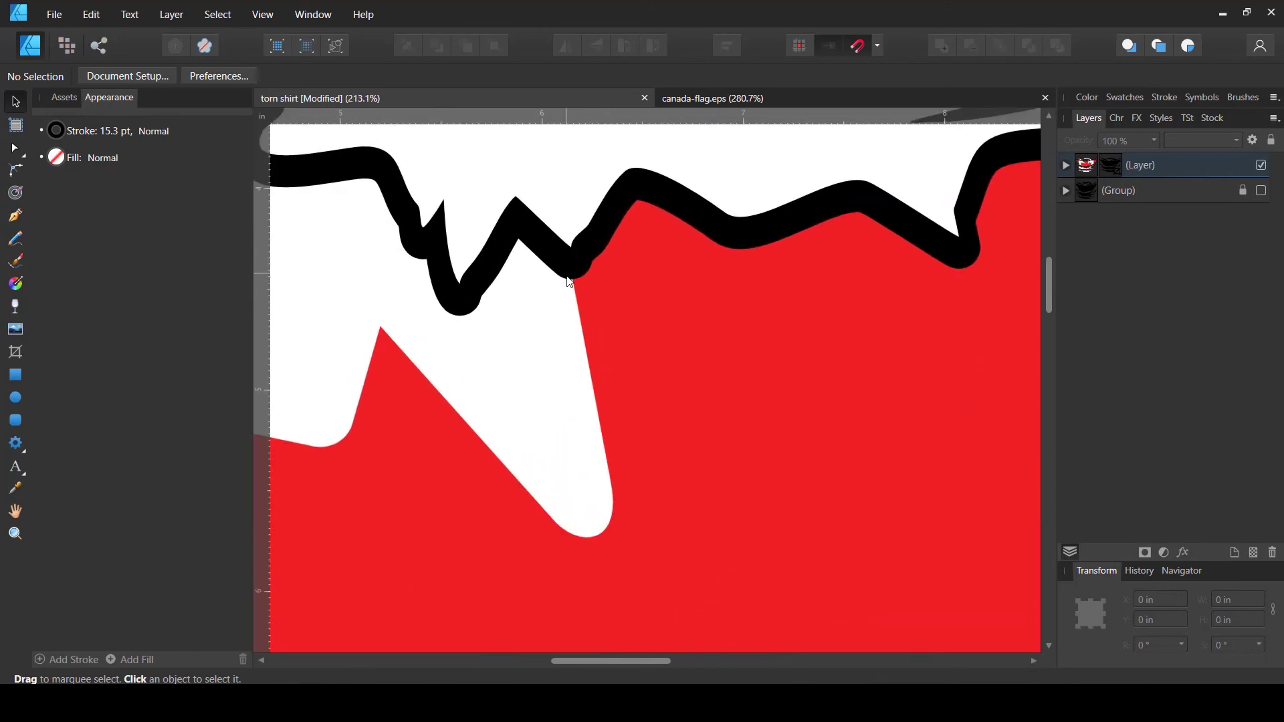
pyautogui.scroll(-5, 568, 281)
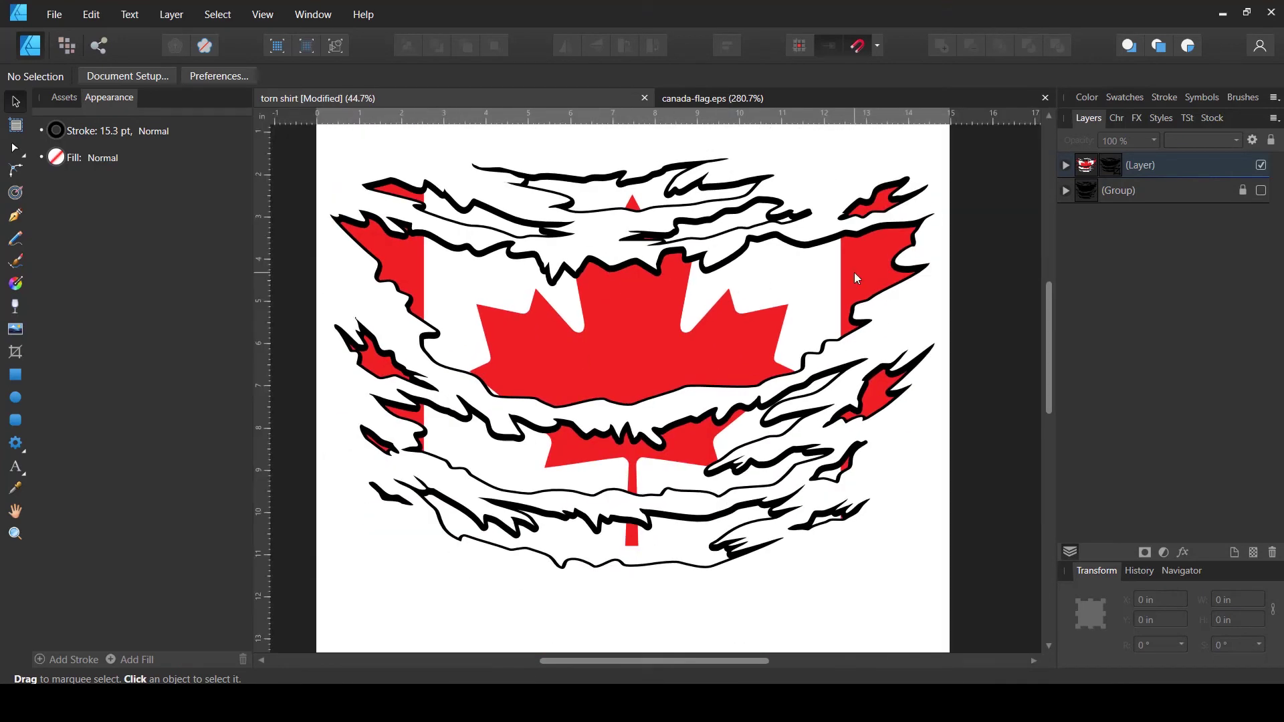
# Try a Gaussian Blur layer effect with a 7.1 px radius on the outlined tear group nested in the flag layer.
pyautogui.click(1066, 166)
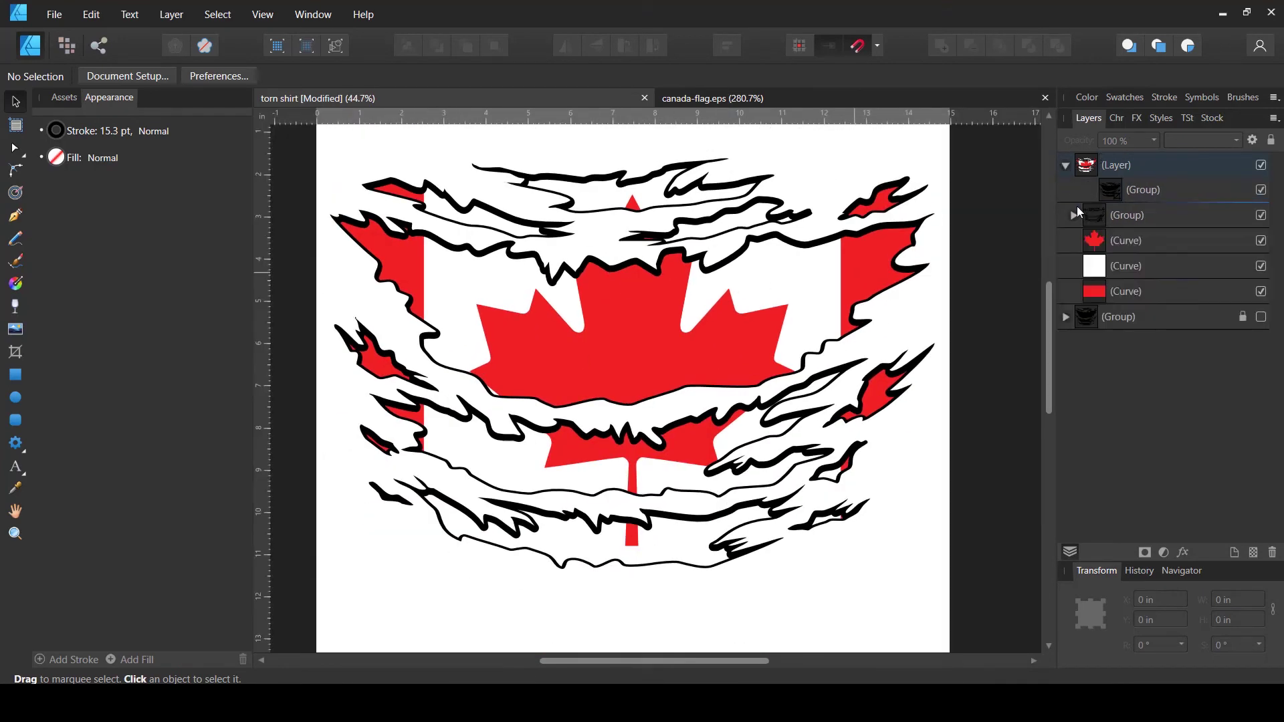
pyautogui.click(1097, 219)
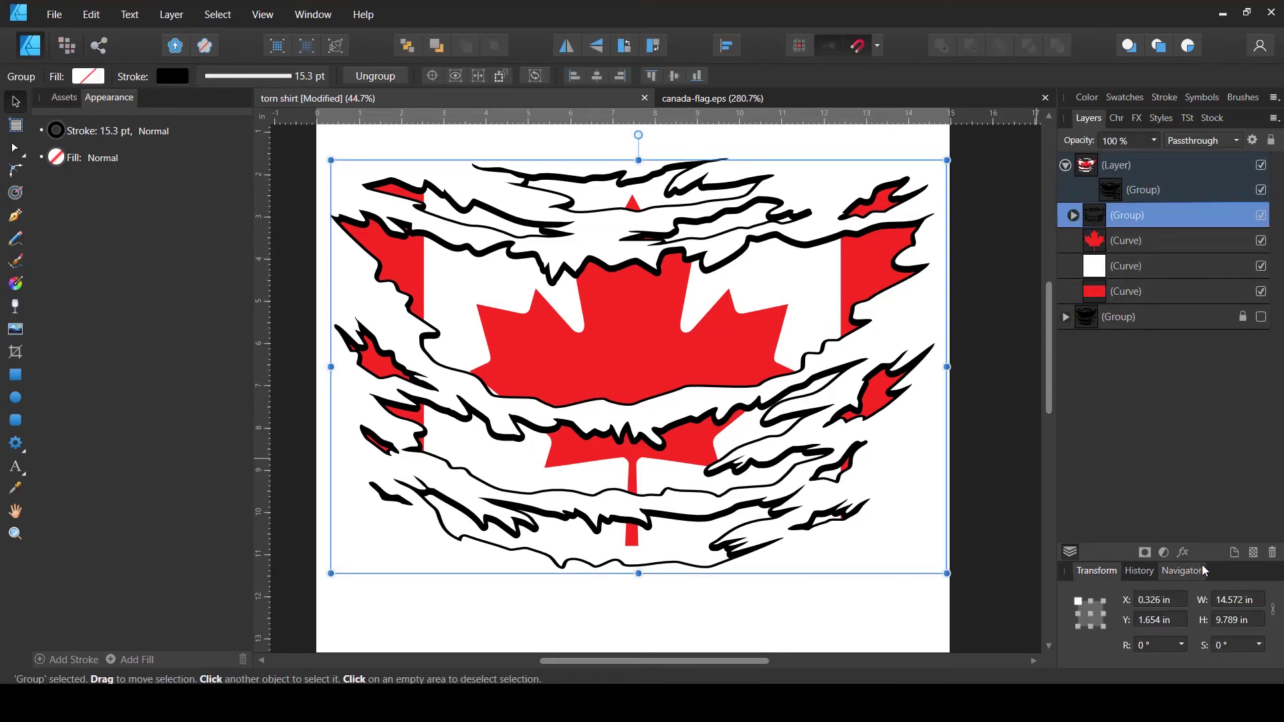
pyautogui.click(1183, 553)
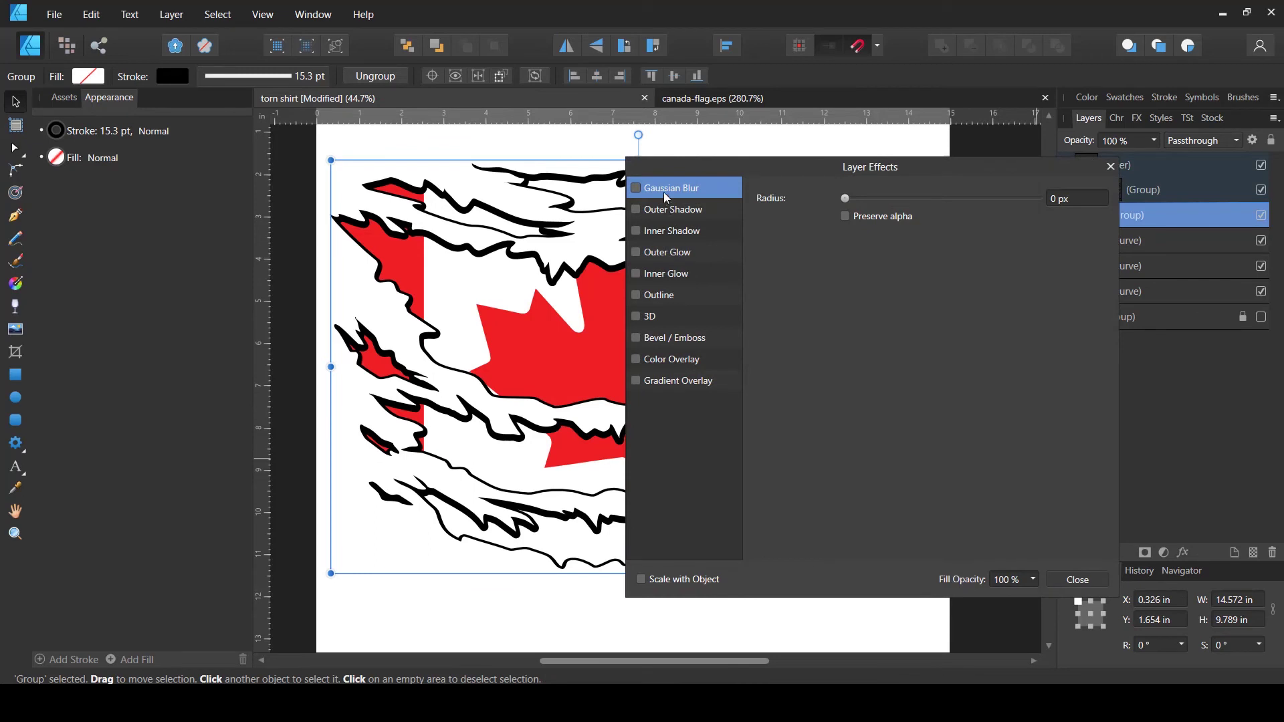
pyautogui.click(663, 191)
pyautogui.moveTo(724, 167); pyautogui.dragTo(873, 183)
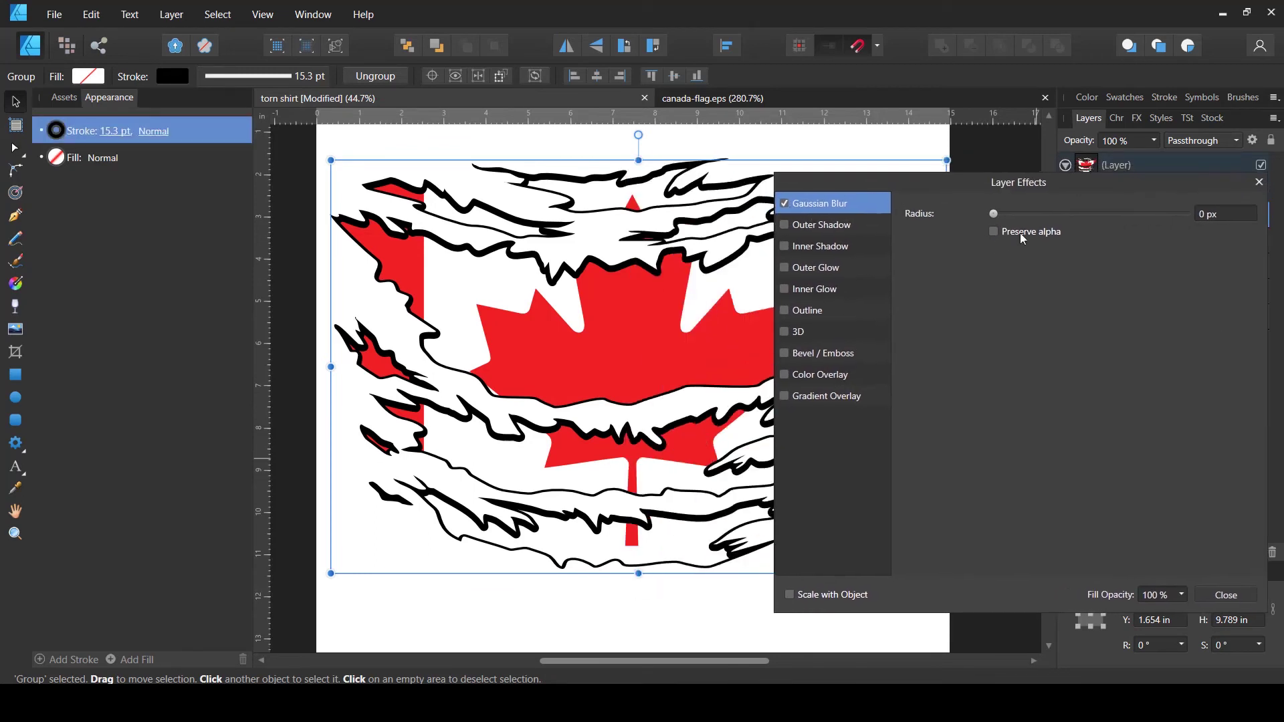
pyautogui.moveTo(1021, 214); pyautogui.dragTo(1101, 222)
pyautogui.moveTo(1046, 183); pyautogui.dragTo(982, 180)
pyautogui.moveTo(1031, 216); pyautogui.dragTo(998, 219)
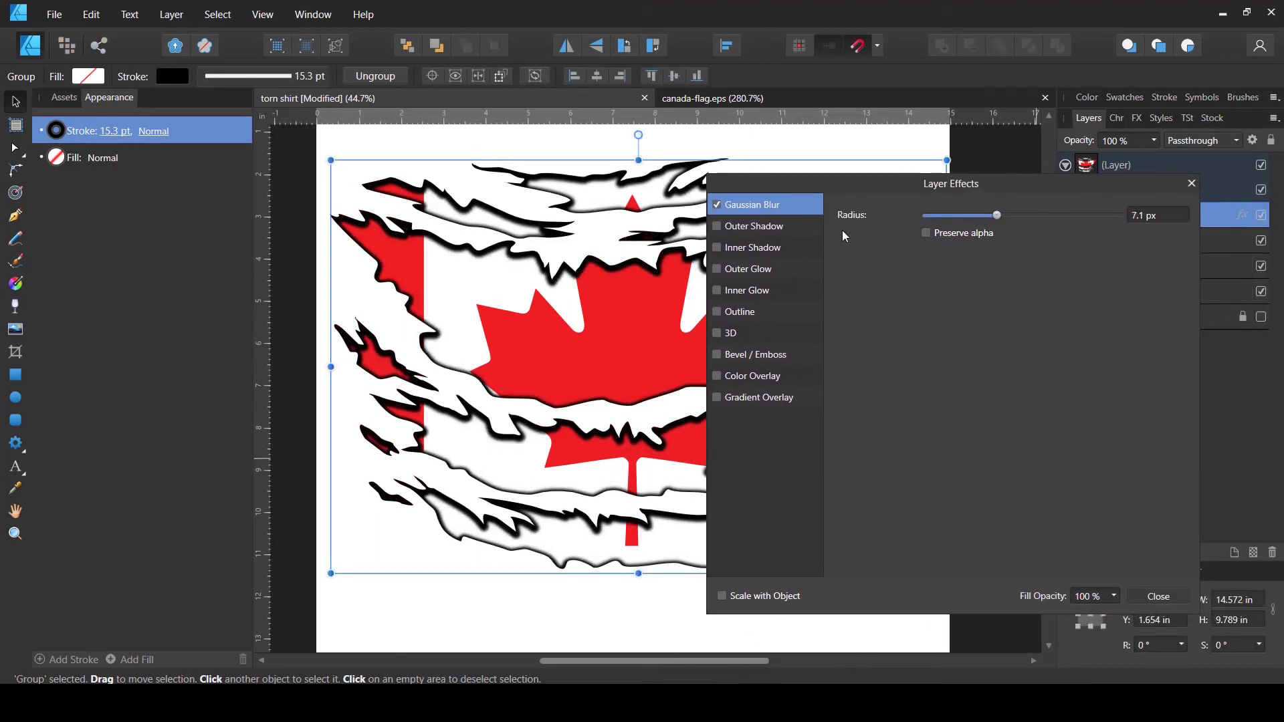
# Turn off the tear group's Gaussian Blur, close the layer effects and deselect the group.
pyautogui.click(717, 204)
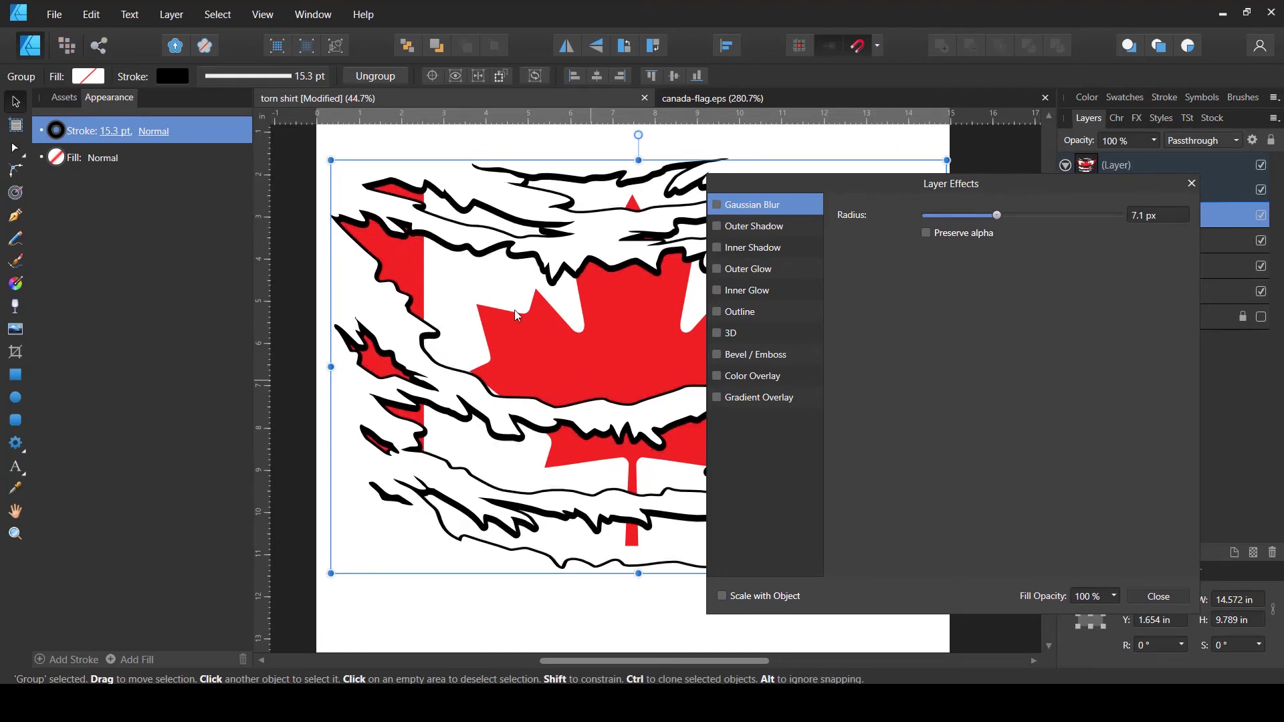
pyautogui.click(1160, 597)
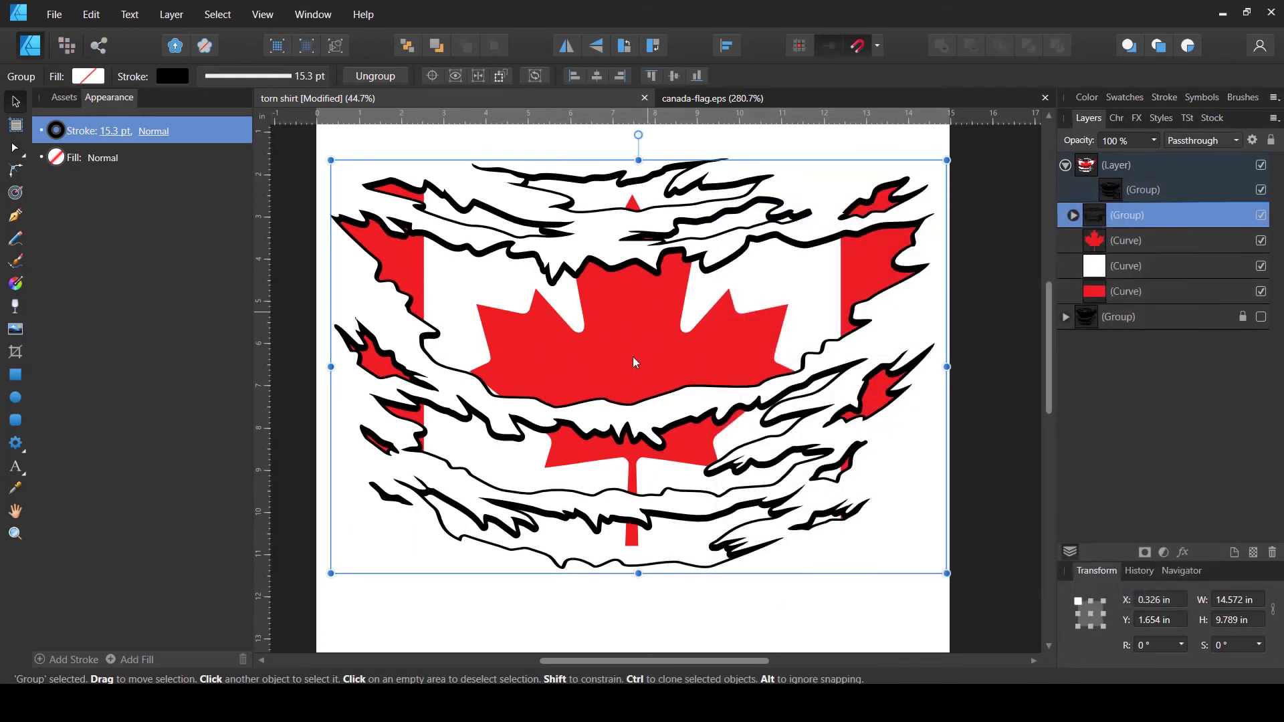
pyautogui.click(975, 347)
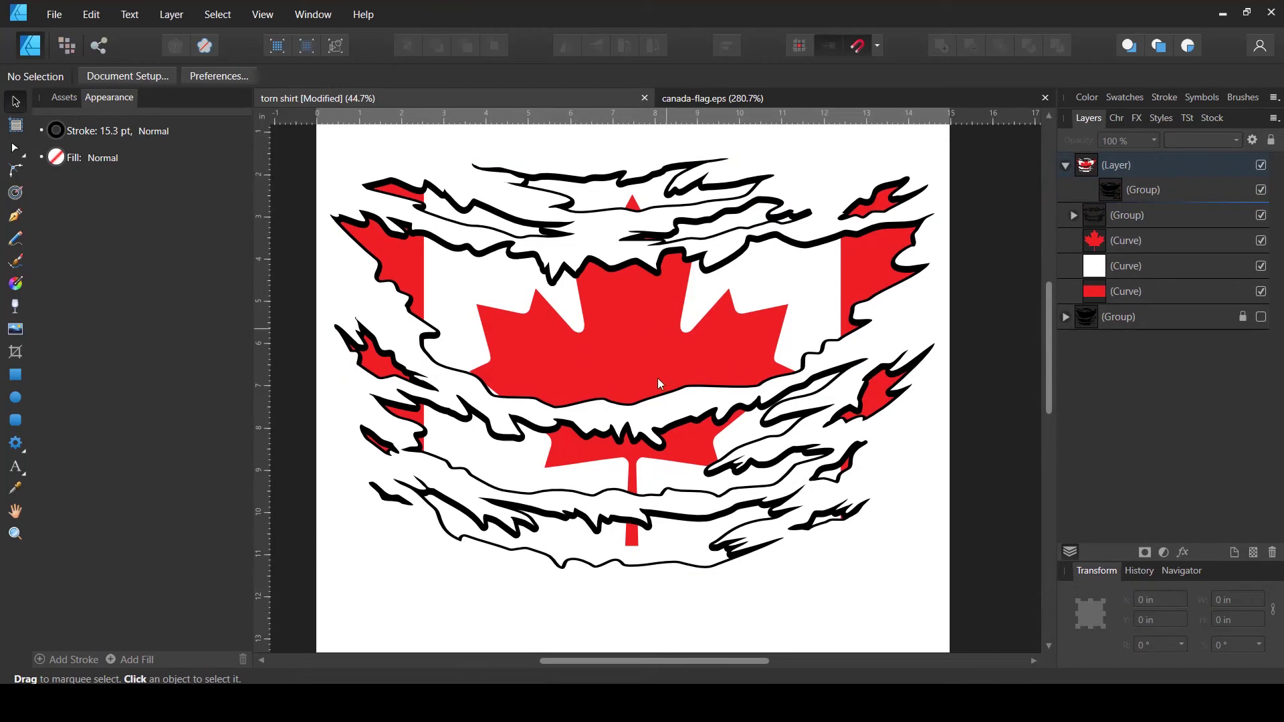
# Draw a rectangle about 15.4 by 13.2 in covering the whole torn flag artwork inside the masked layer.
pyautogui.scroll(-3, 457, 344)
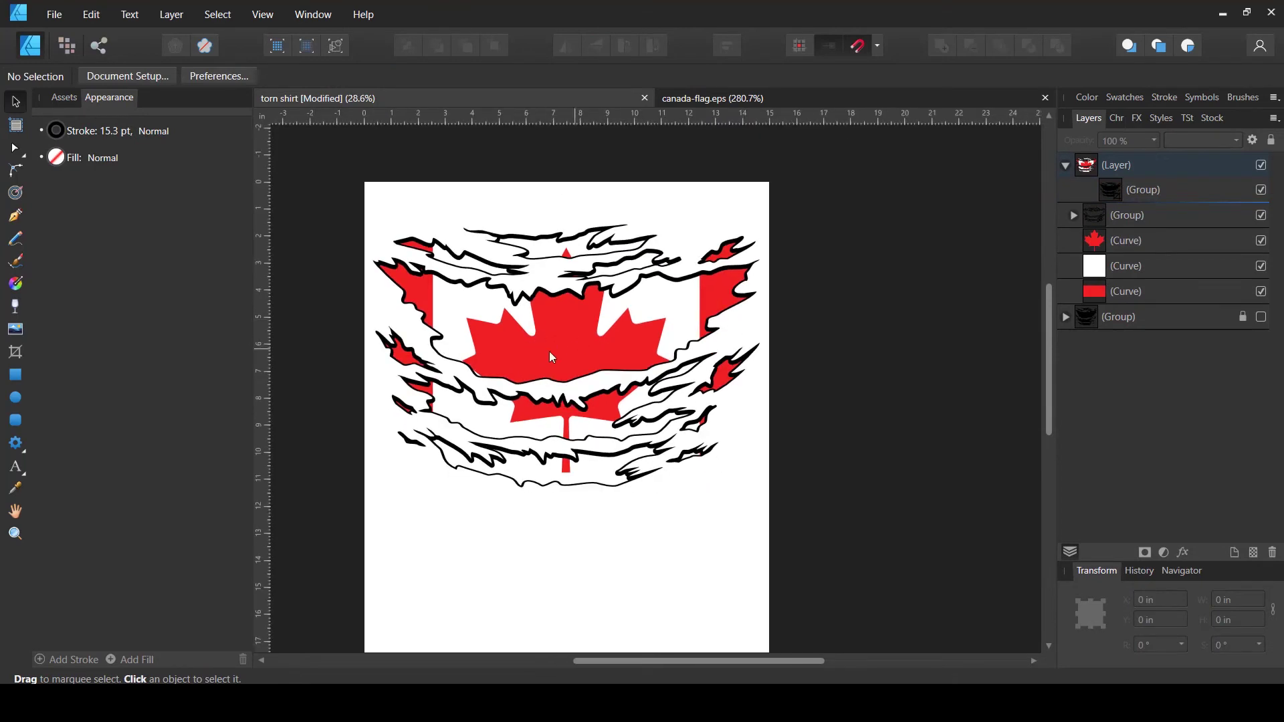
pyautogui.scroll(1, 568, 338)
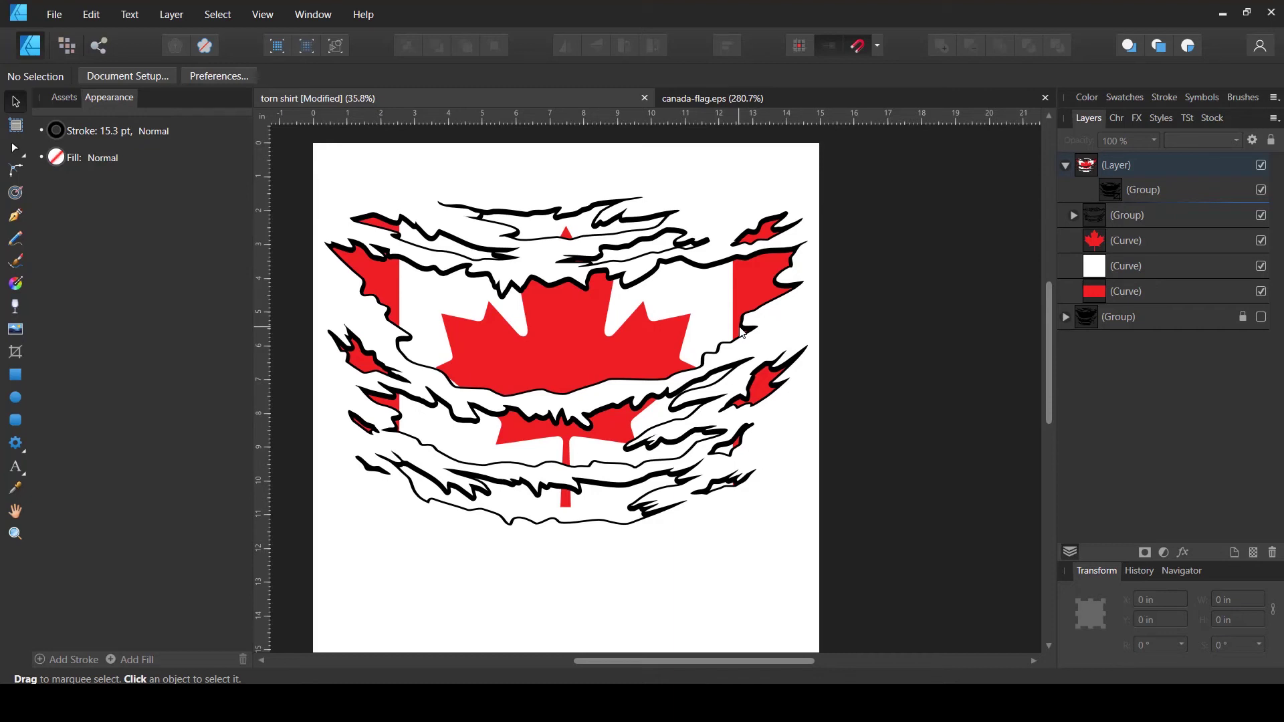
pyautogui.click(16, 376)
pyautogui.moveTo(305, 136); pyautogui.dragTo(823, 580)
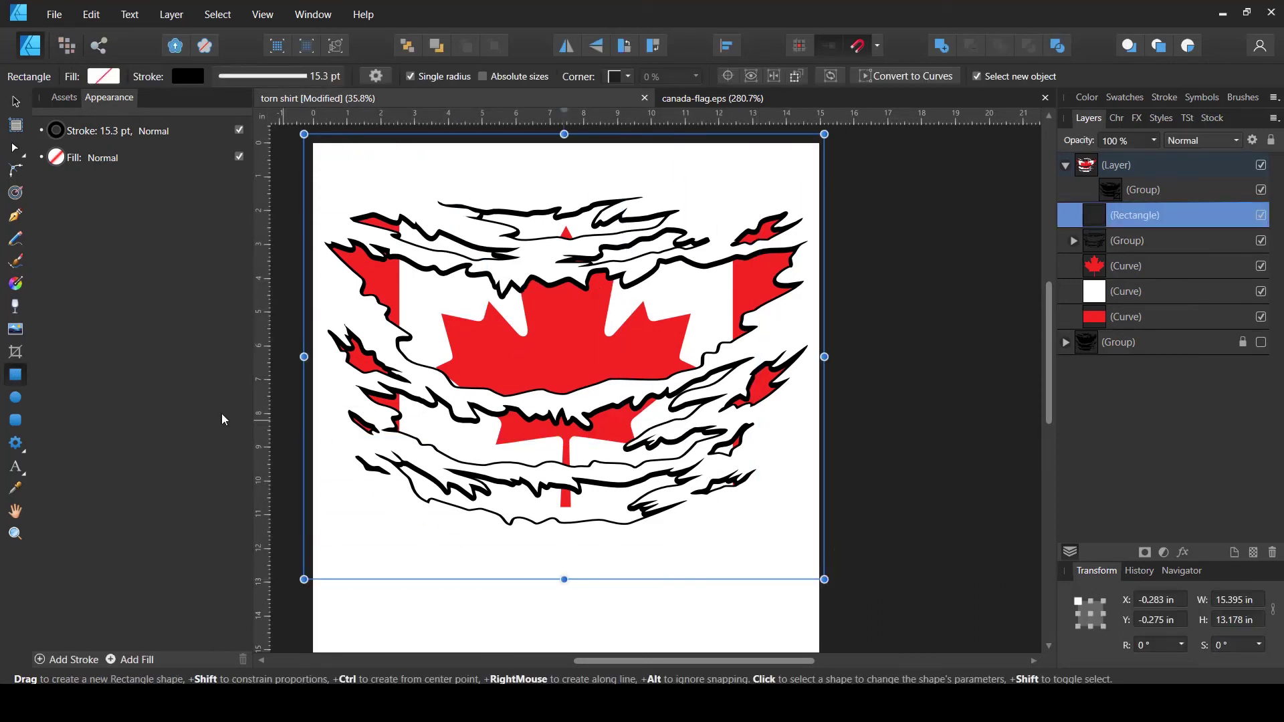
# Give the rectangle a linear gradient fill with an extra middle stop at 46 %.
pyautogui.click(111, 80)
pyautogui.click(82, 107)
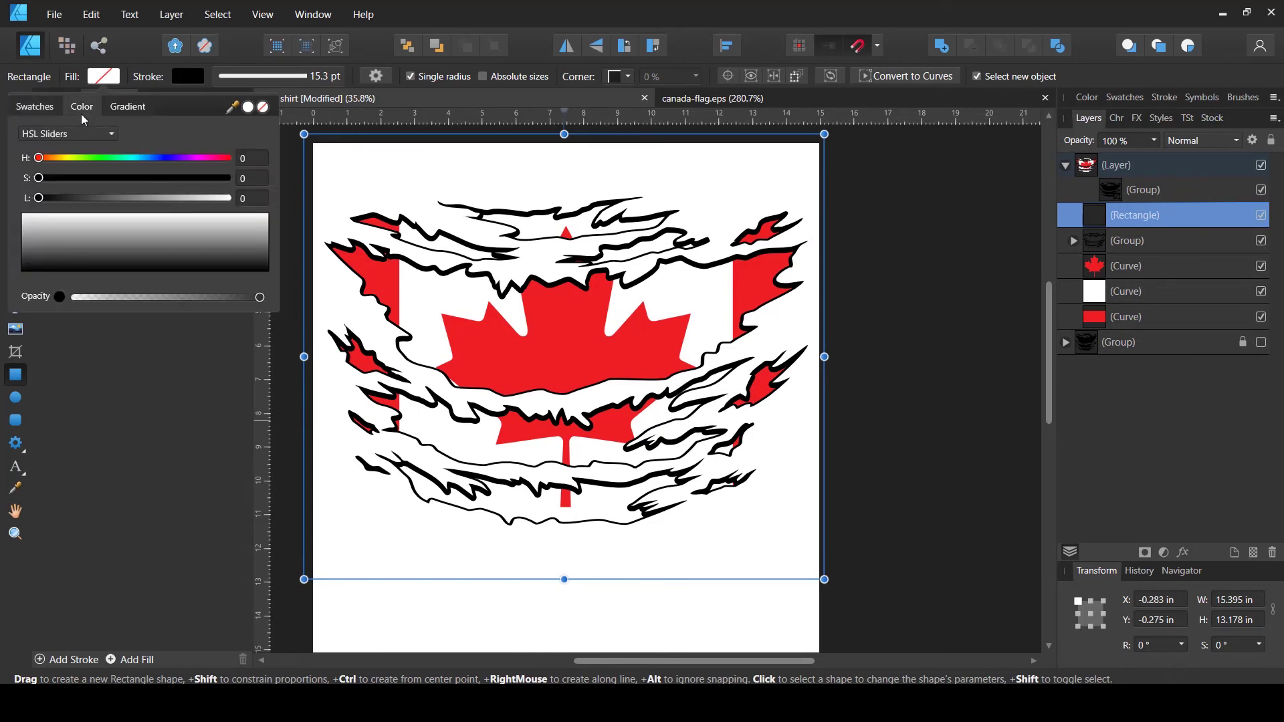
pyautogui.click(40, 107)
pyautogui.click(111, 110)
pyautogui.click(131, 109)
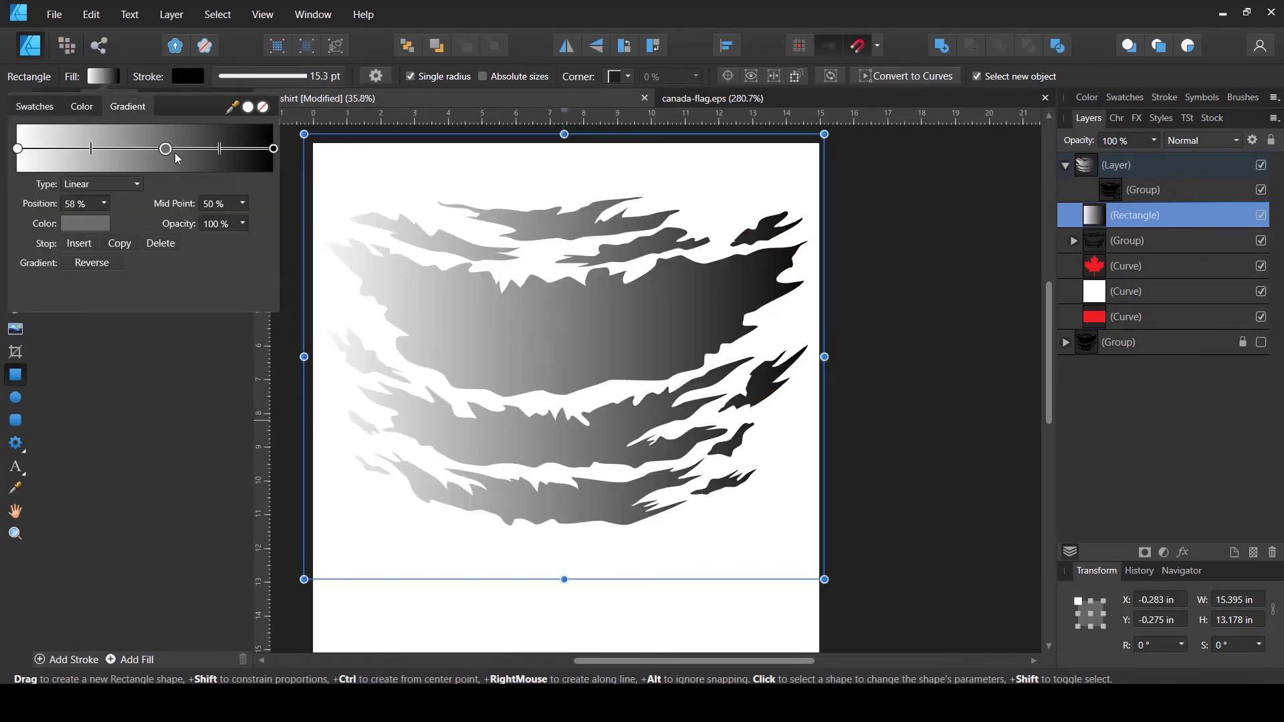
pyautogui.moveTo(174, 152); pyautogui.dragTo(141, 157)
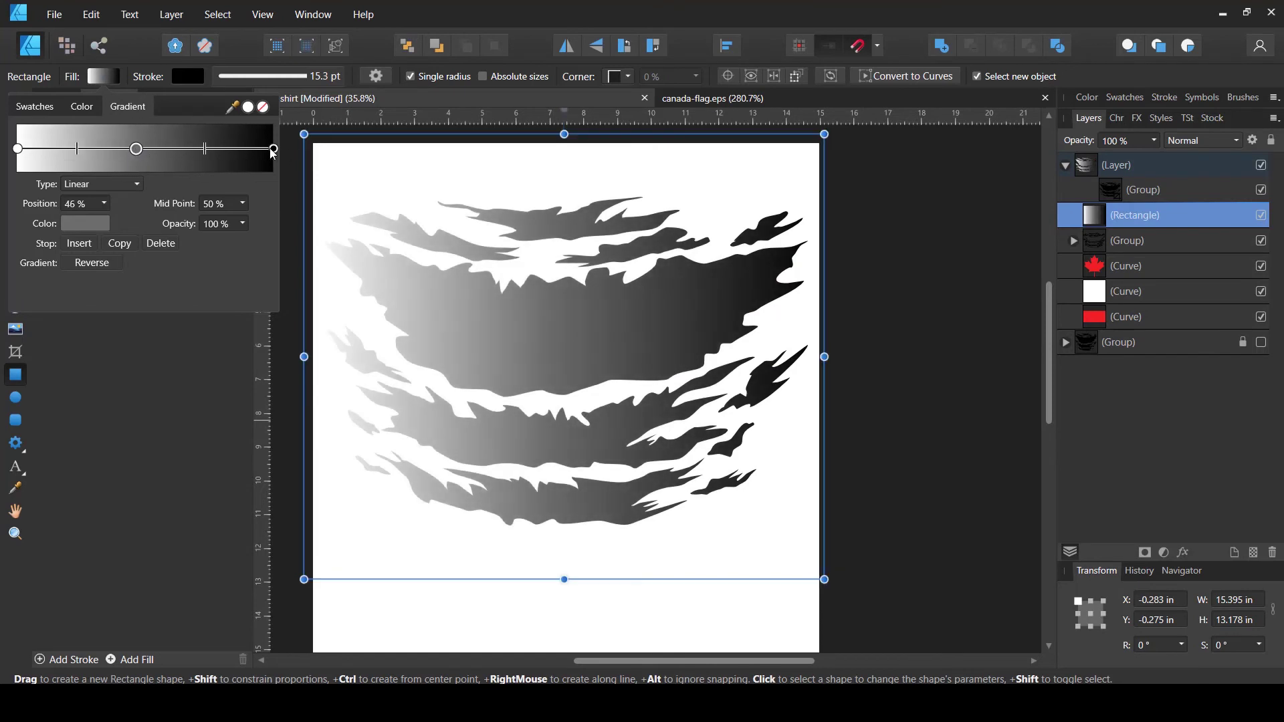
# Recolour the gradient stops: medium grey with lightness 54 at the end, white in the middle and light grey at the start.
pyautogui.click(274, 148)
pyautogui.click(100, 230)
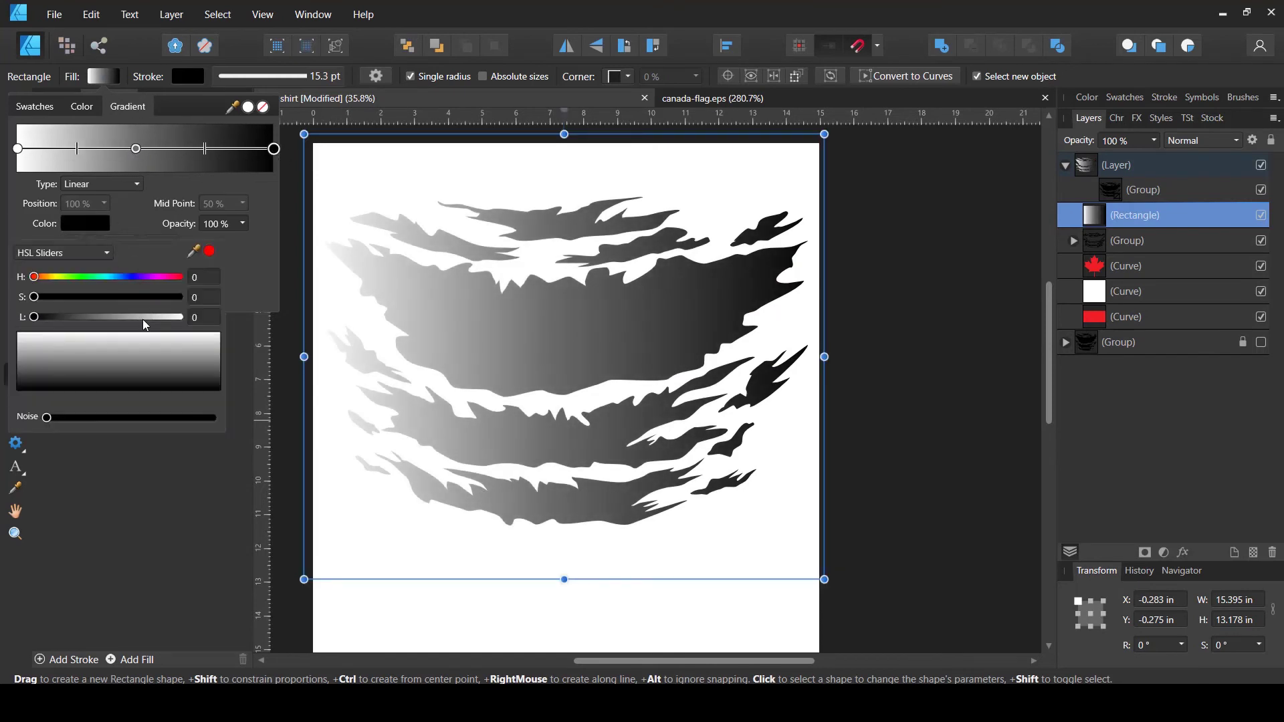
pyautogui.click(112, 317)
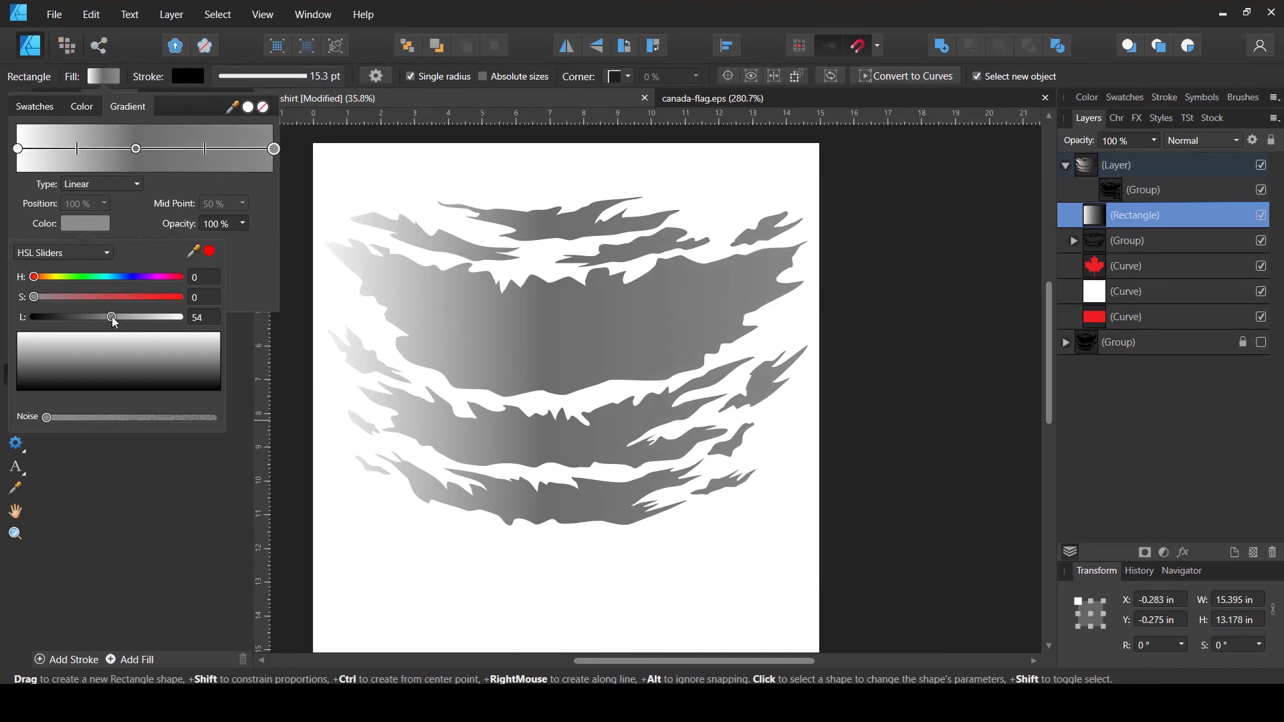
pyautogui.click(136, 149)
pyautogui.click(85, 224)
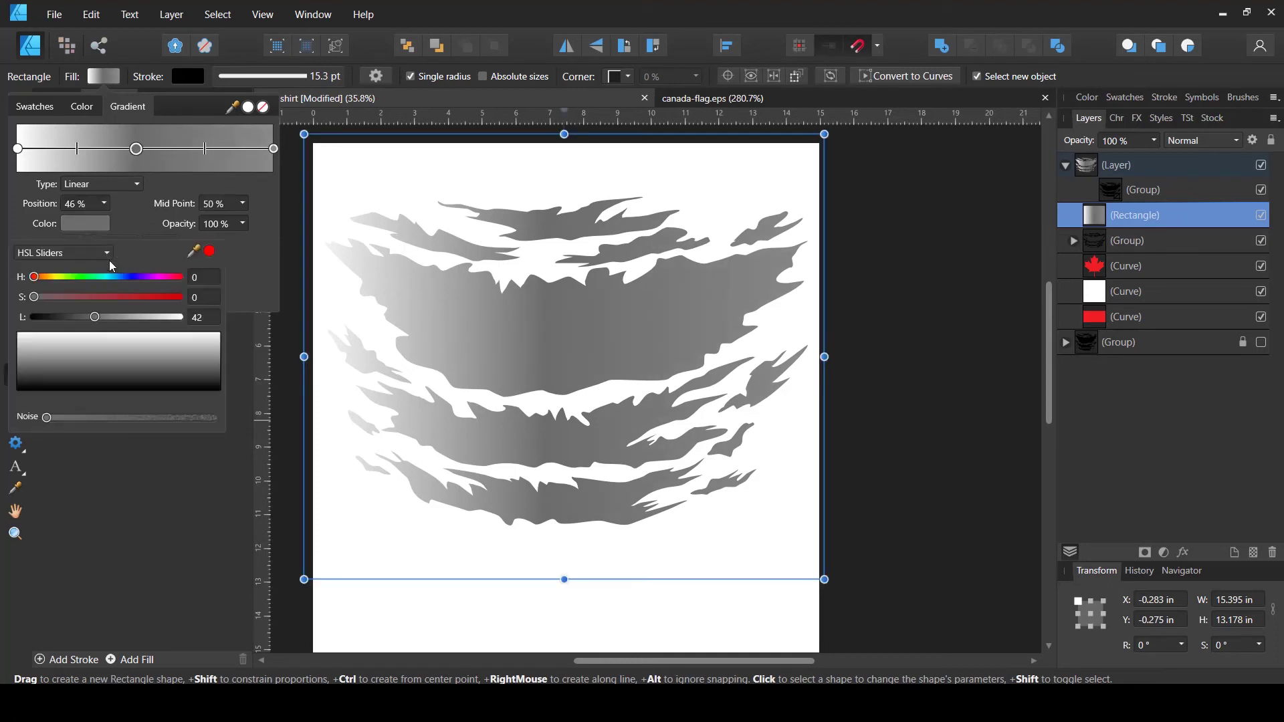
pyautogui.click(165, 317)
pyautogui.click(18, 149)
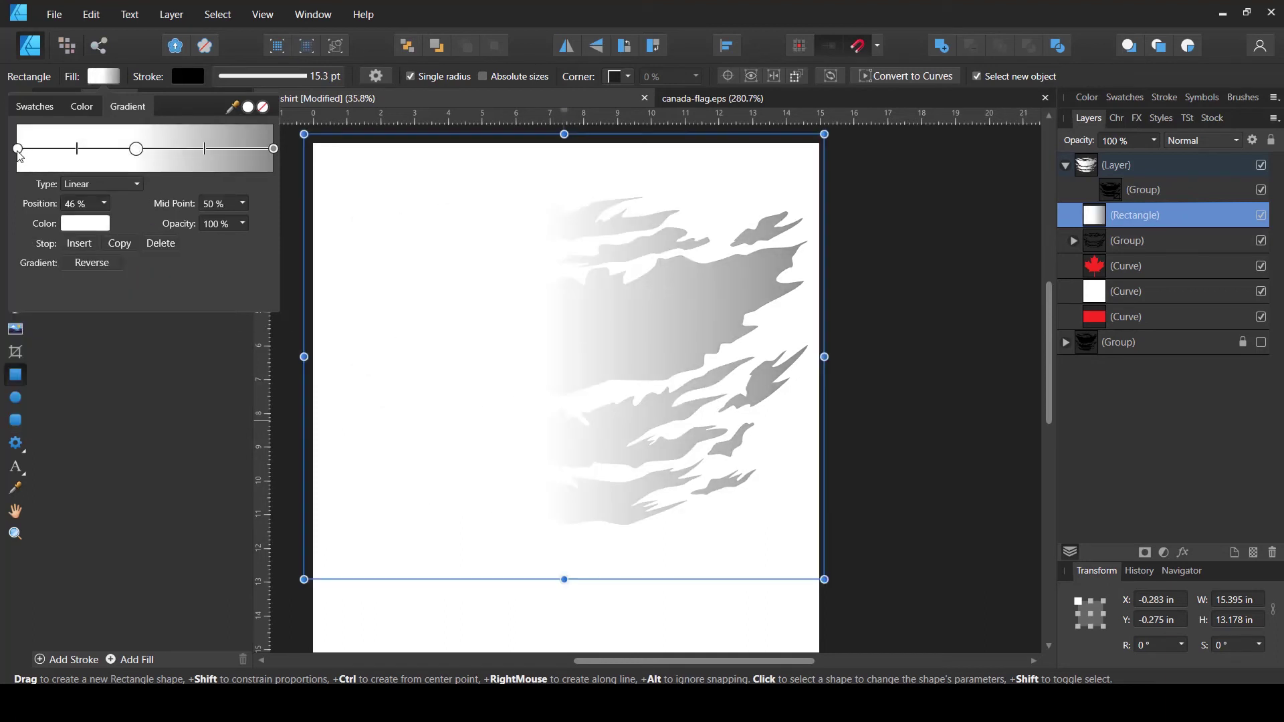
pyautogui.click(85, 223)
pyautogui.click(139, 317)
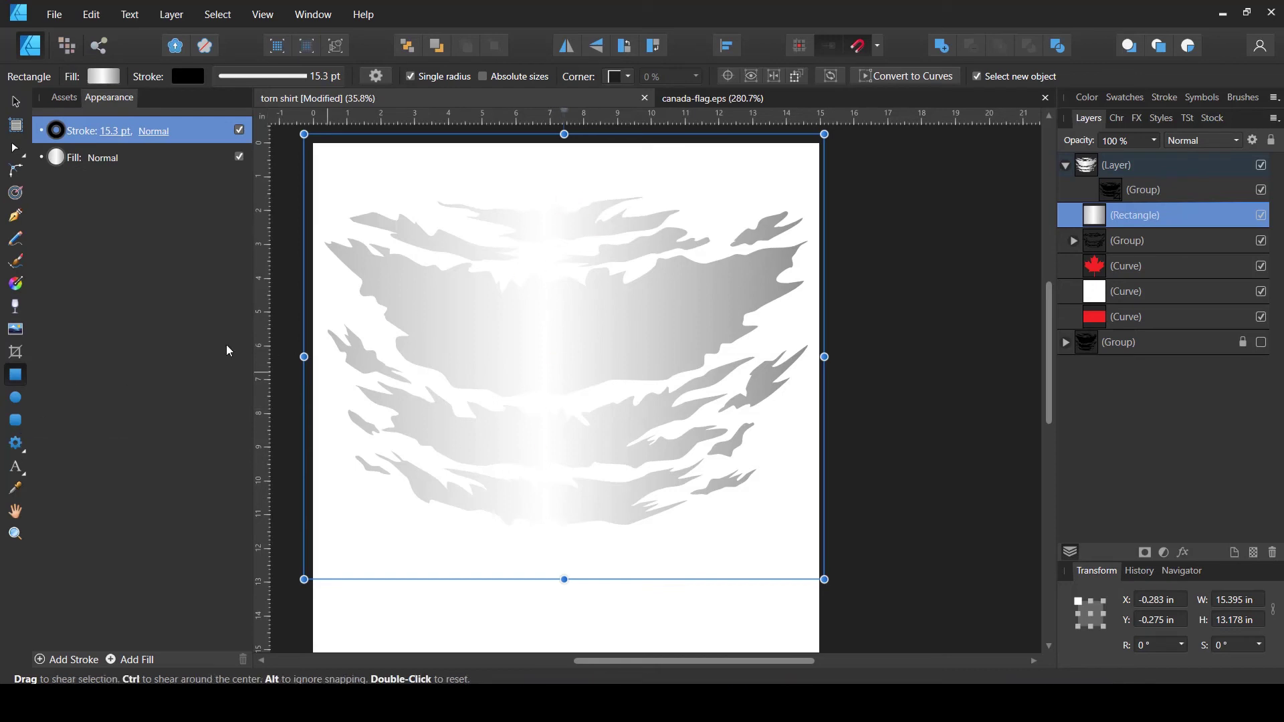
# Turn the rectangle's gradient to run vertically from the page's upper edge to below the artwork, with the white stop at 50 %.
pyautogui.press('g')
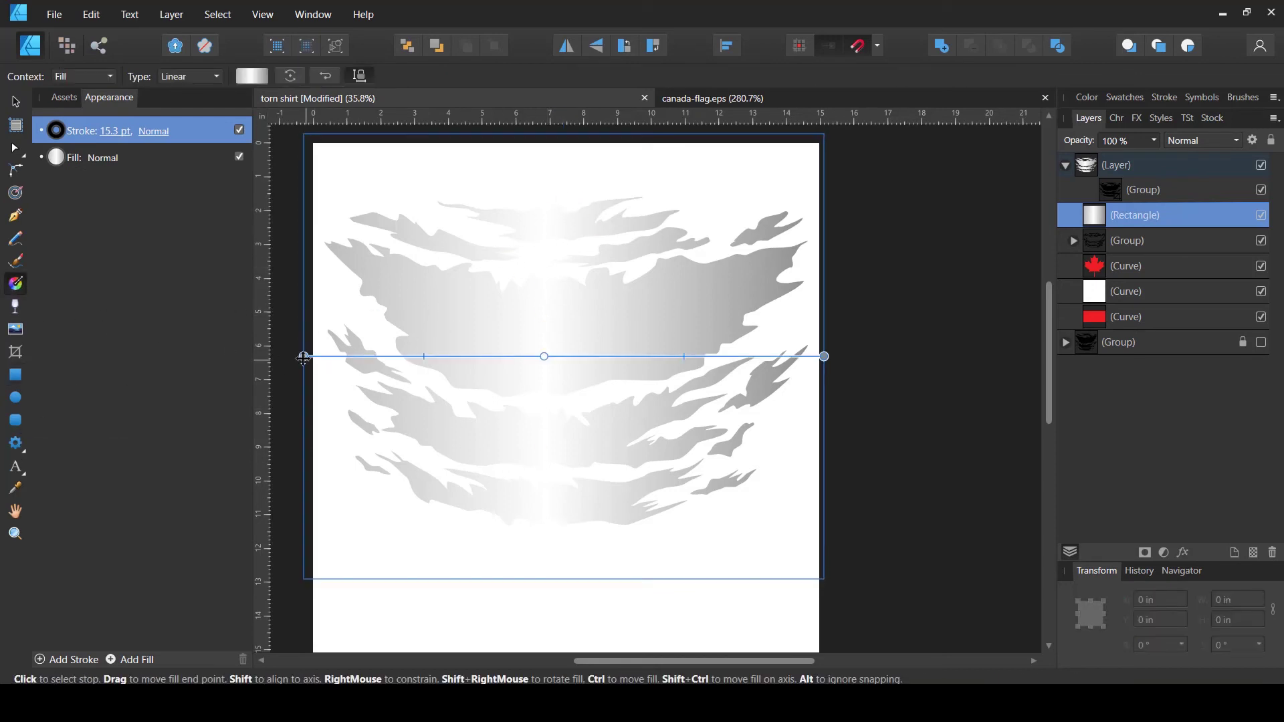
pyautogui.moveTo(303, 357)
pyautogui.mouseDown()
pyautogui.moveTo(464, 192)
pyautogui.moveTo(552, 131)
pyautogui.moveTo(548, 146)
pyautogui.mouseUp()
pyautogui.moveTo(825, 362); pyautogui.dragTo(550, 611)
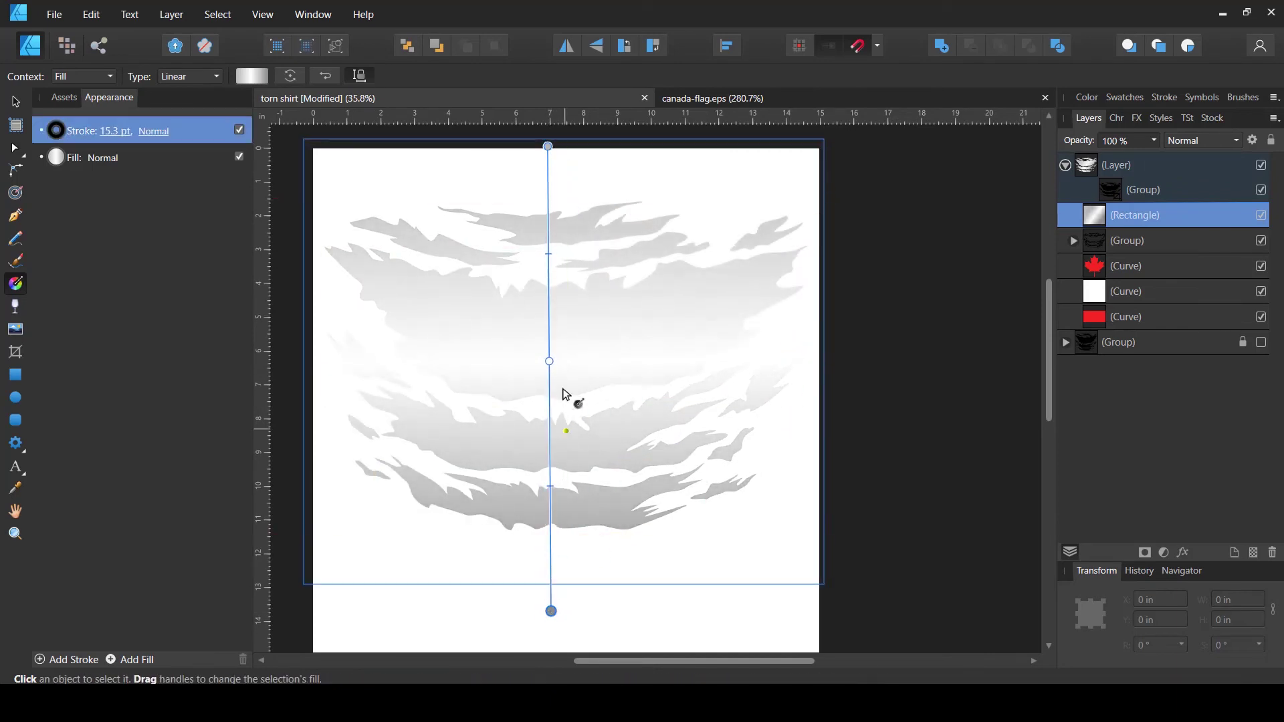
pyautogui.moveTo(549, 365)
pyautogui.mouseDown()
pyautogui.moveTo(553, 402)
pyautogui.moveTo(550, 379)
pyautogui.mouseUp()
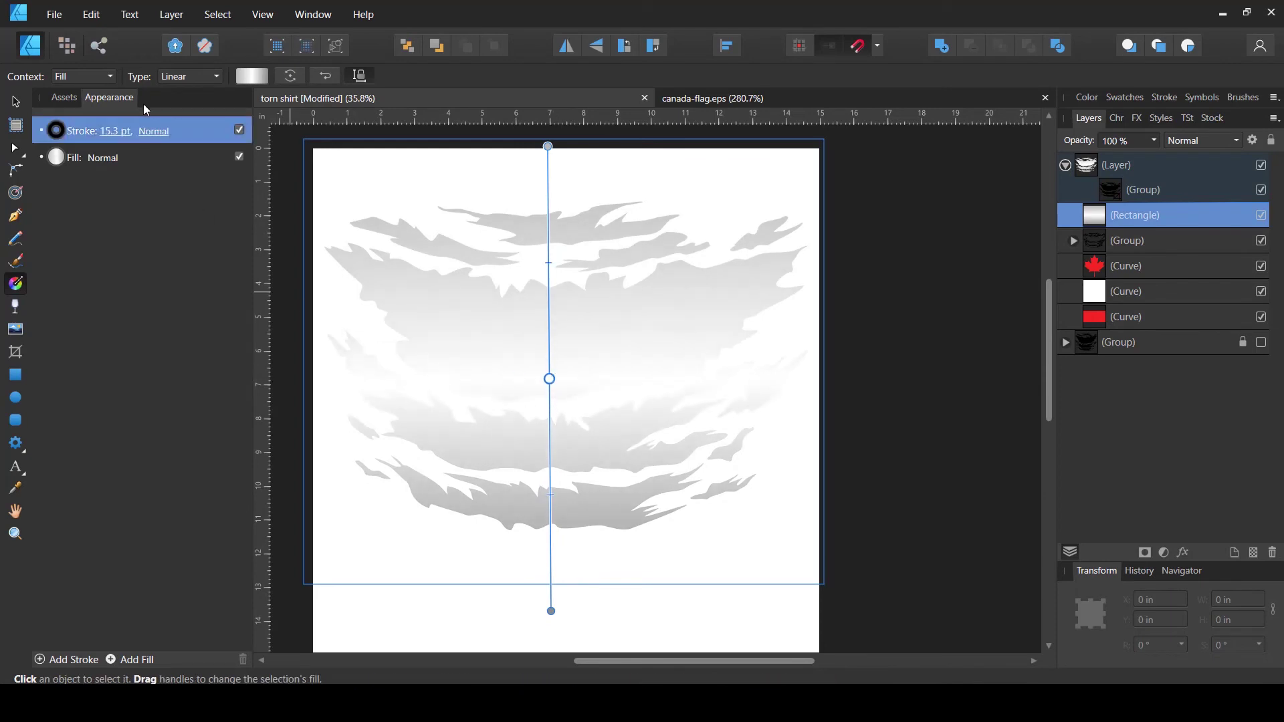
# Set the gradient's mid points to 33 % before the white stop and 61 % after it.
pyautogui.click(58, 162)
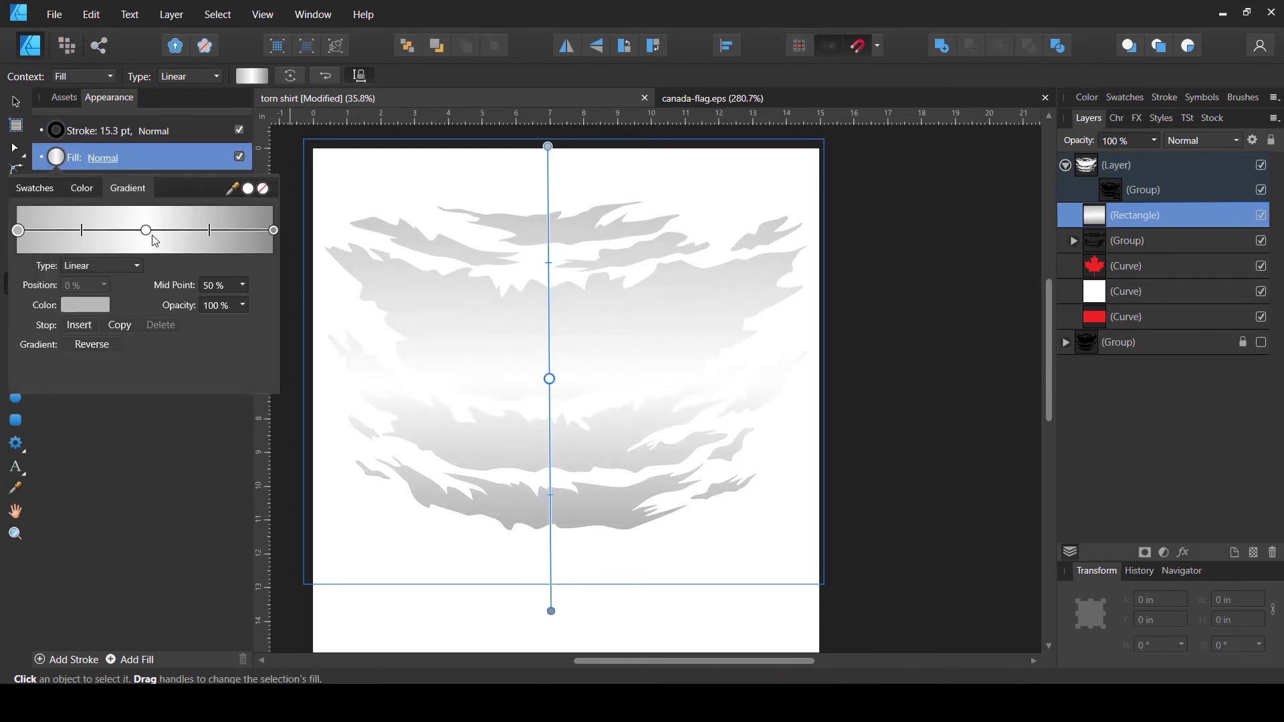
pyautogui.moveTo(79, 230); pyautogui.dragTo(60, 230)
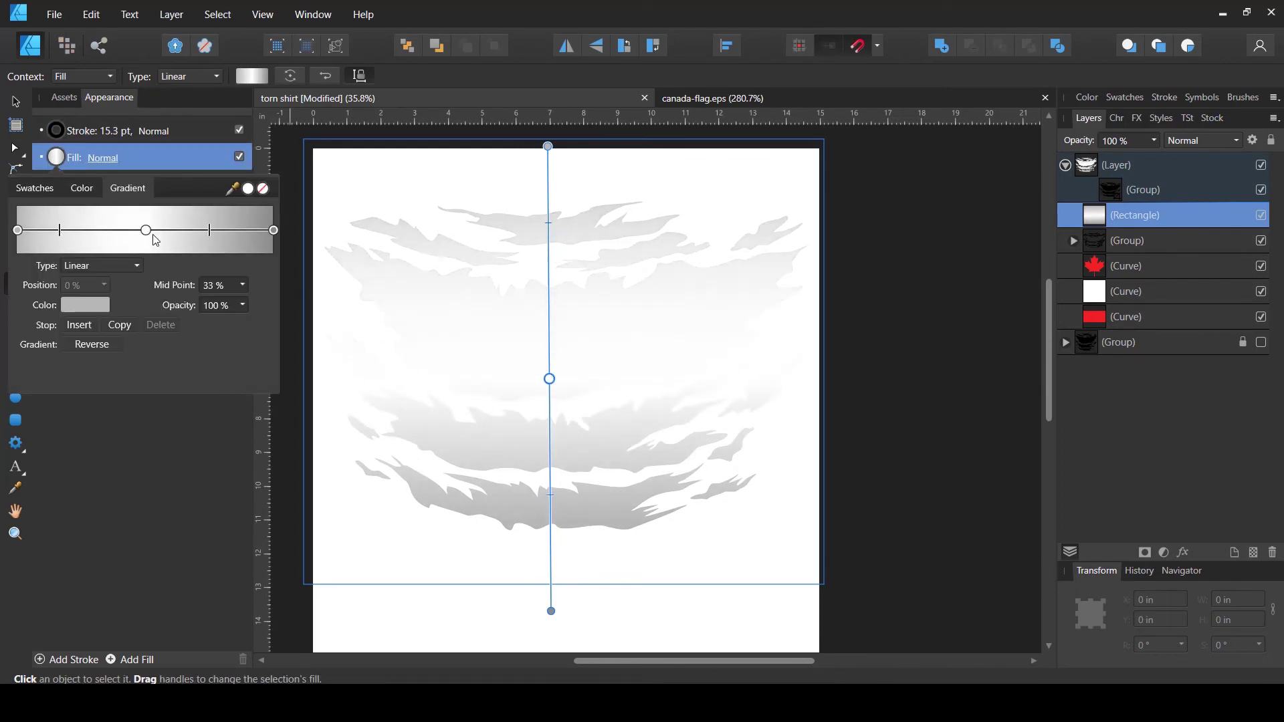
pyautogui.moveTo(212, 234); pyautogui.dragTo(224, 233)
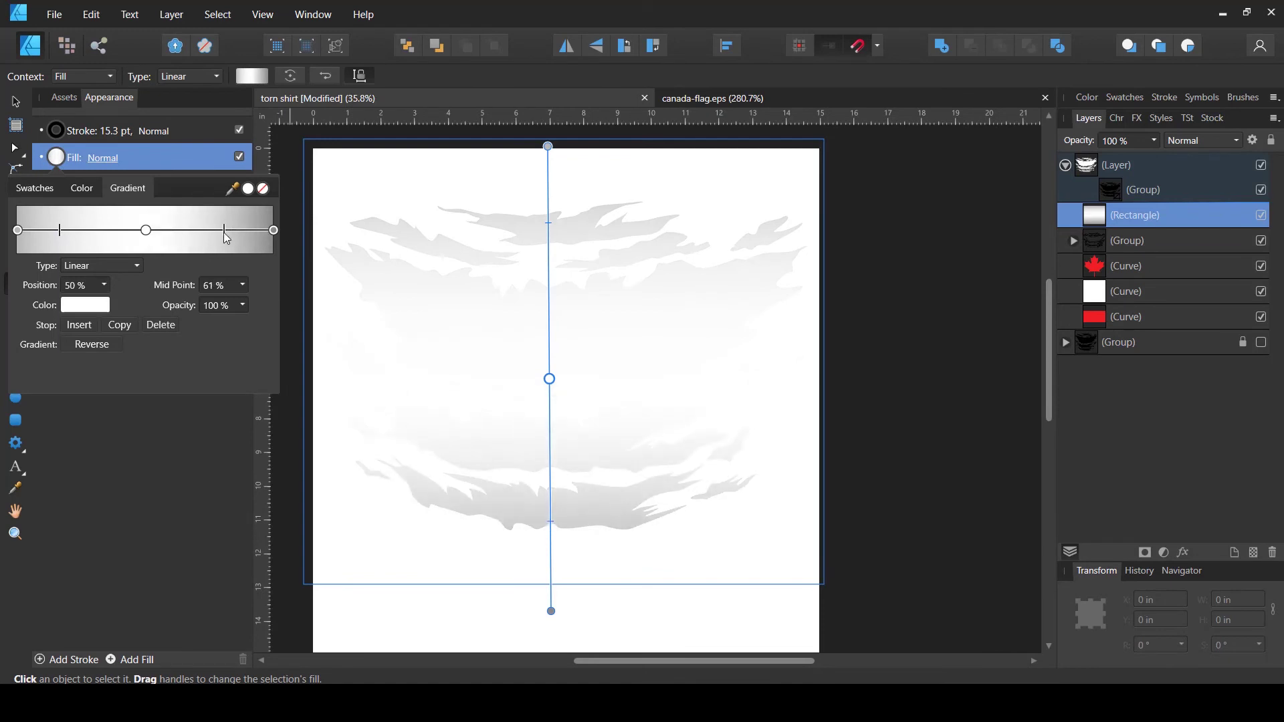
# Set the gradient rectangle's blend mode to Multiply so it shades the flag, and deselect it.
pyautogui.click(15, 102)
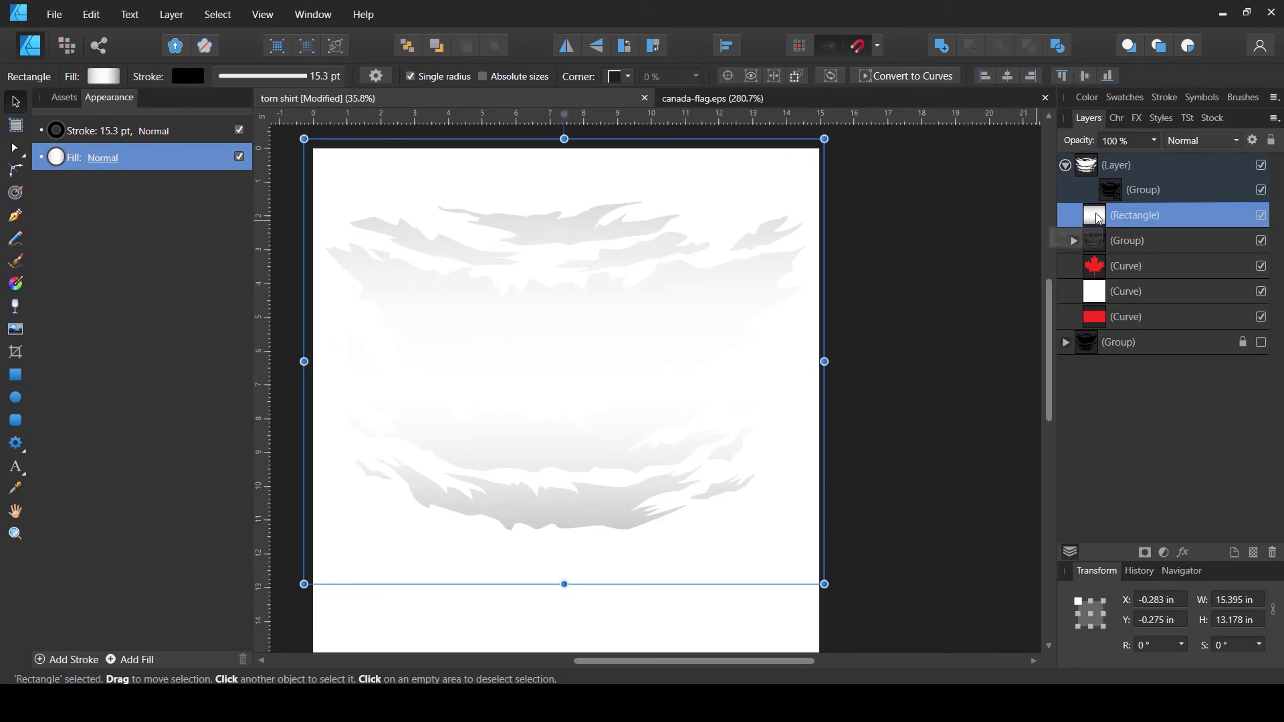
pyautogui.click(1188, 142)
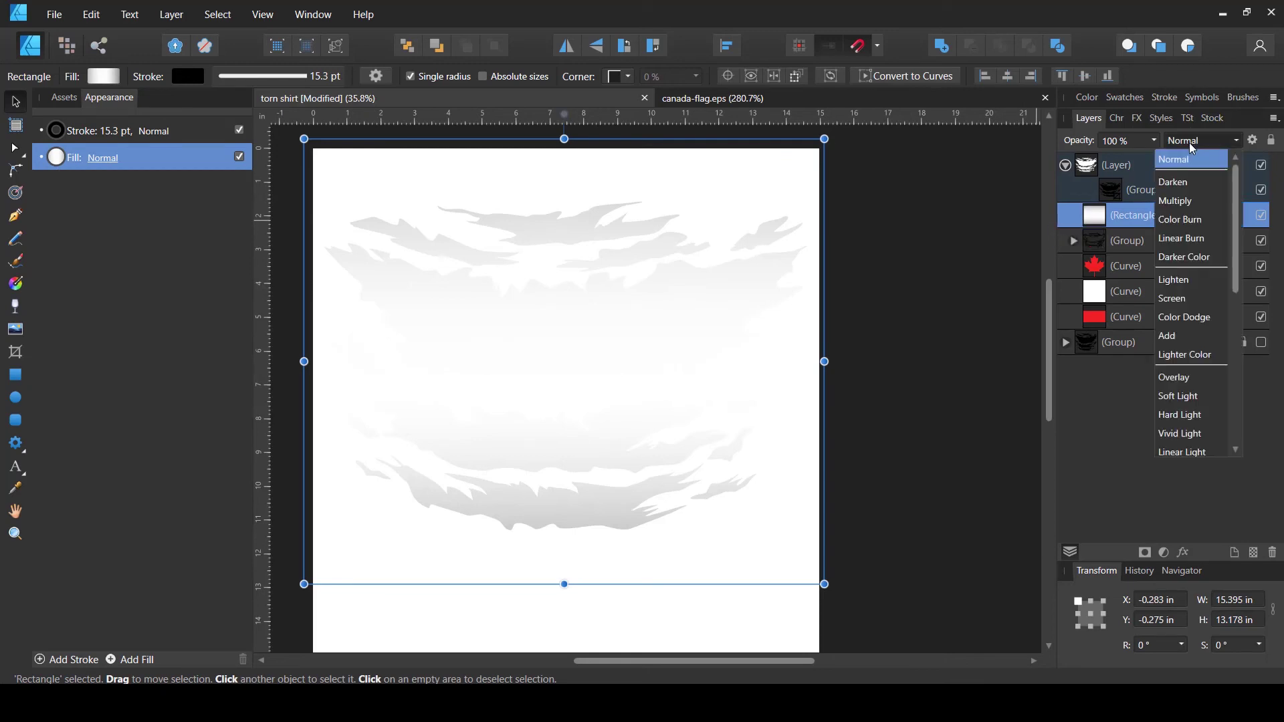
pyautogui.click(1180, 202)
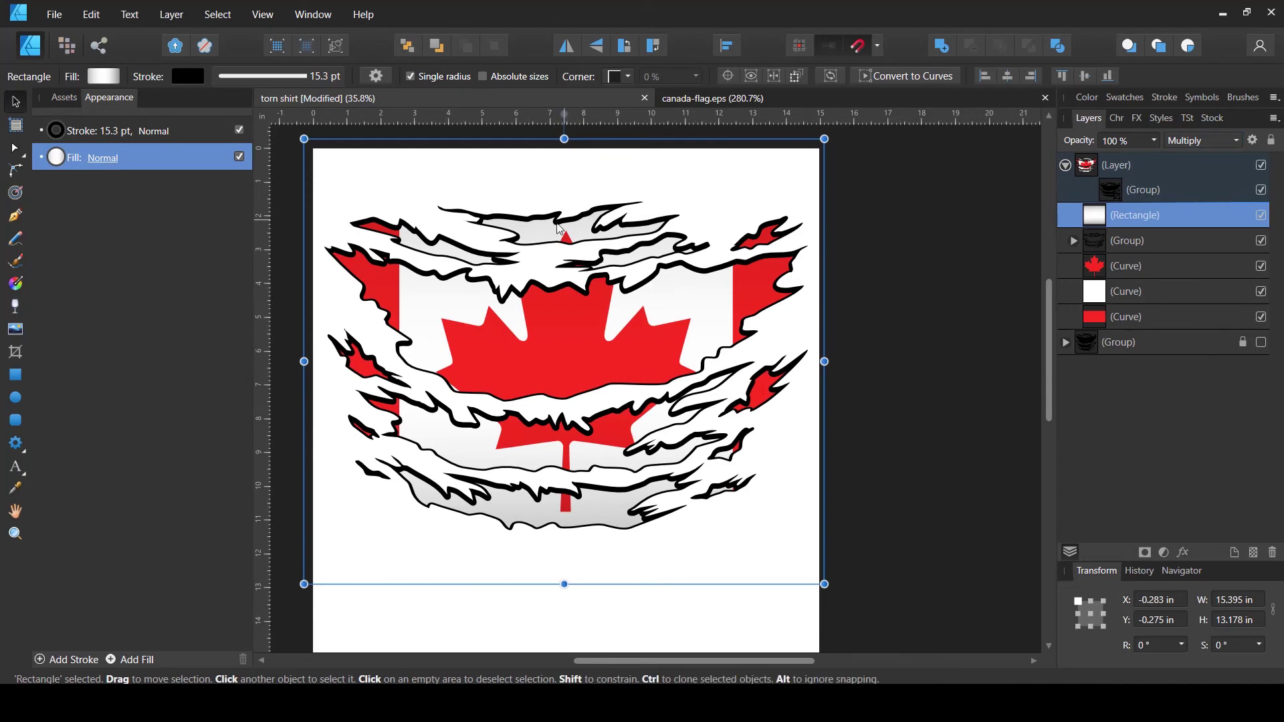
pyautogui.click(917, 410)
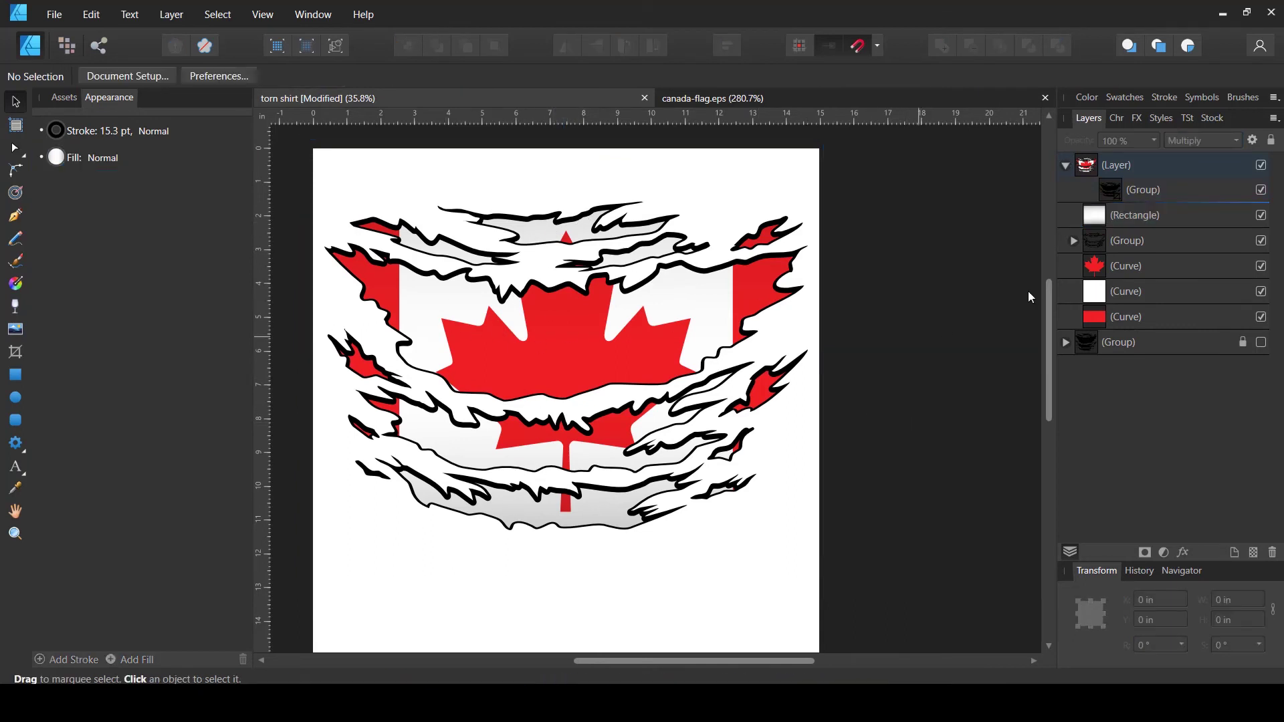
# Compare the artwork with and without the shading rectangle, leave it visible and collapse the masked layer's contents.
pyautogui.click(1262, 216)
pyautogui.click(1262, 216)
pyautogui.click(1262, 216)
pyautogui.click(1260, 221)
pyautogui.click(1260, 222)
pyautogui.click(1261, 223)
pyautogui.click(1064, 170)
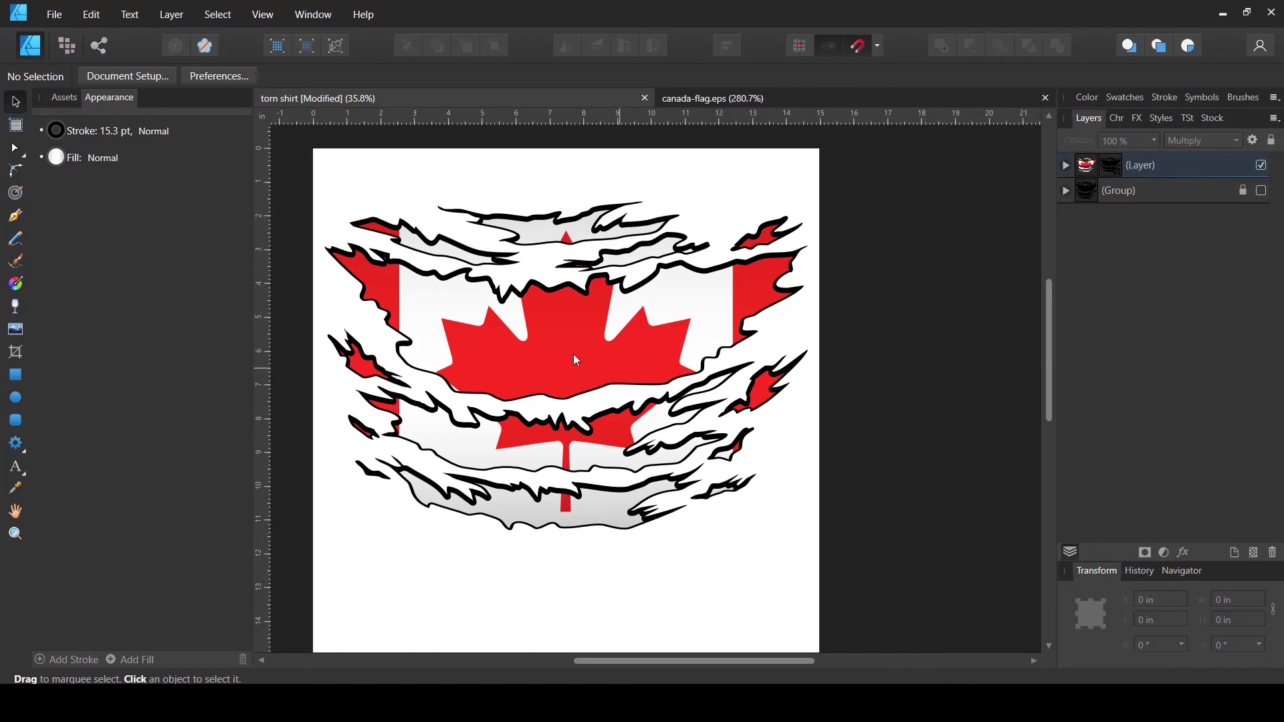
# Examine the torn Canadian flag artwork as a whole and up close, checking the black outlines and shading along the tears.
pyautogui.scroll(-1, 827, 379)
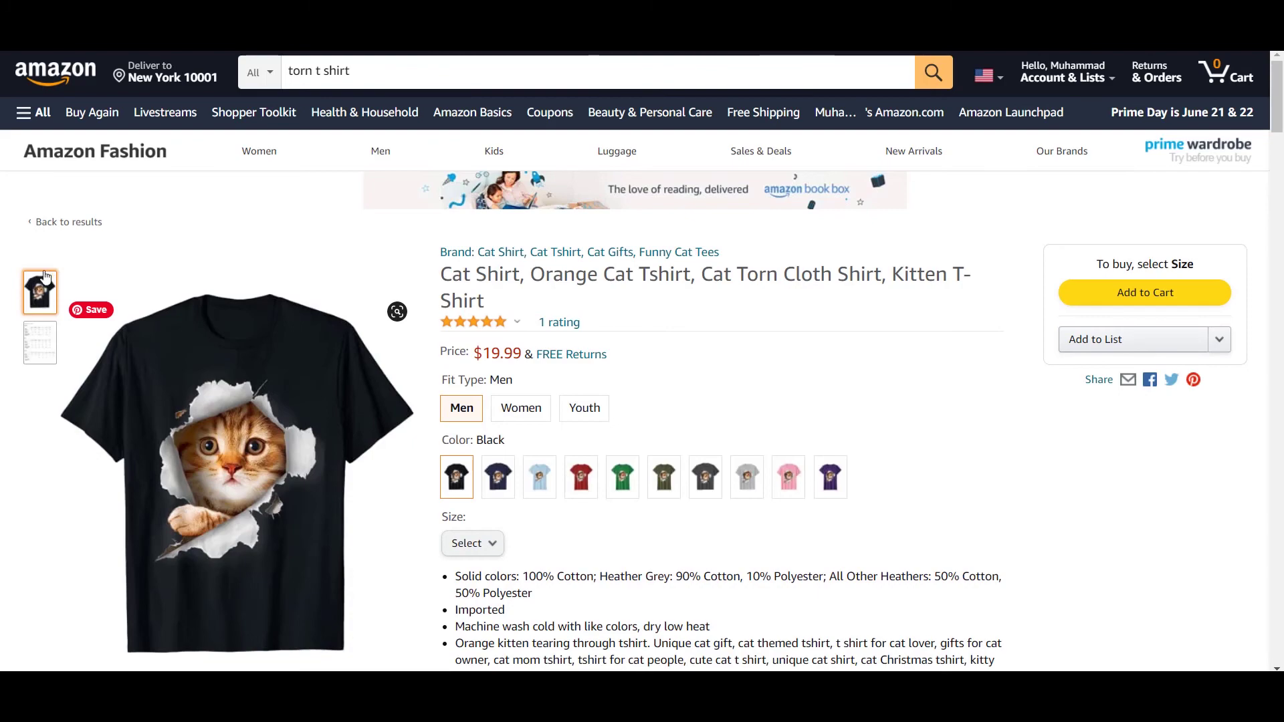
pyautogui.moveTo(229, 481)
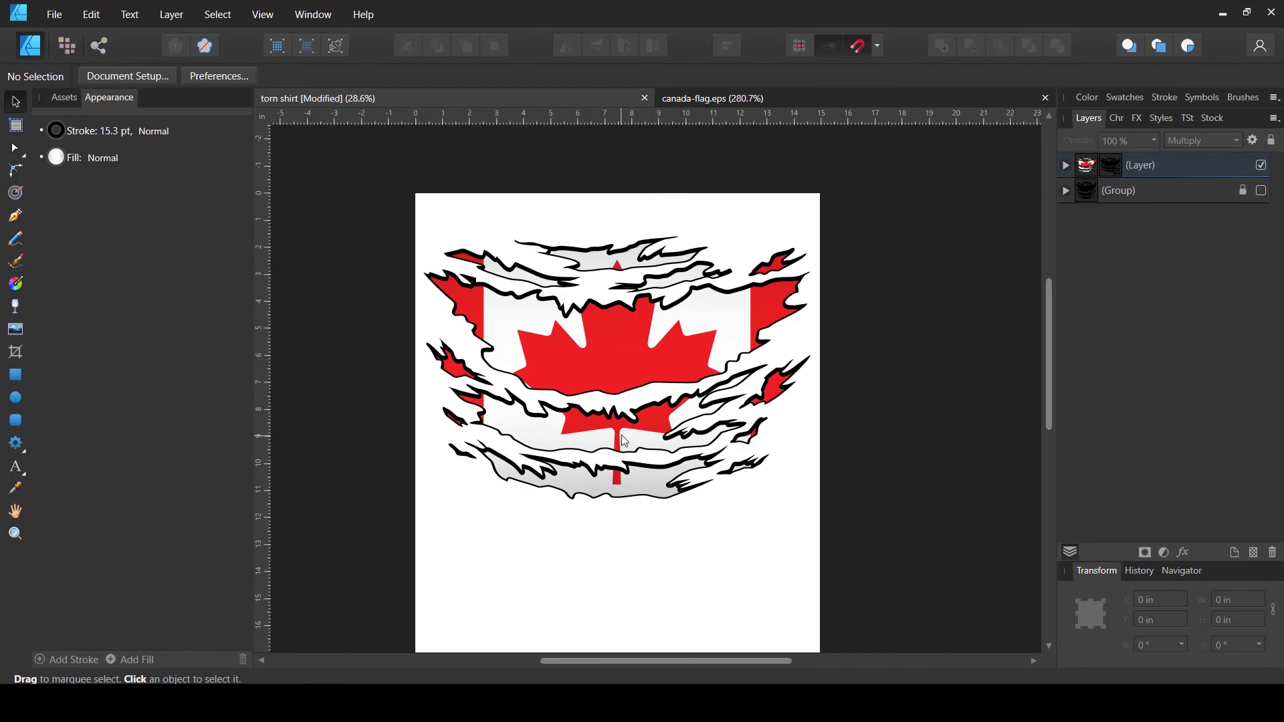
pyautogui.scroll(5, 624, 438)
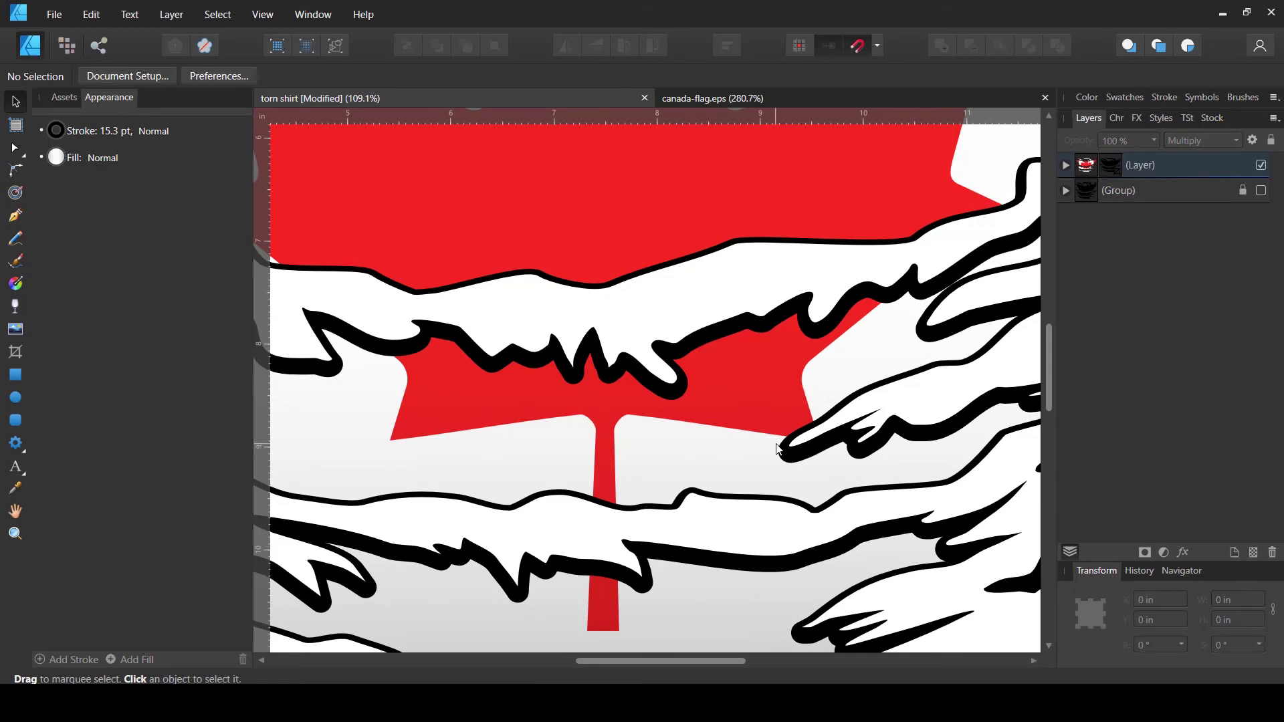
pyautogui.scroll(-3, 779, 450)
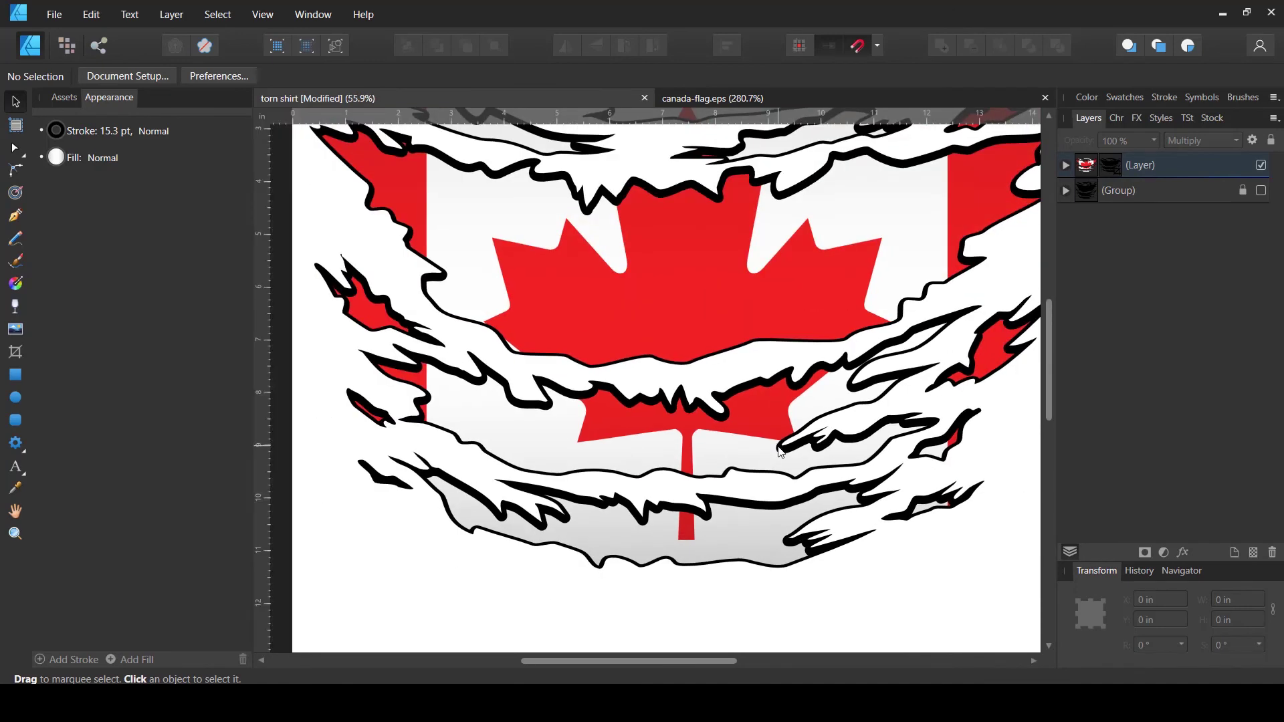
pyautogui.scroll(2, 779, 449)
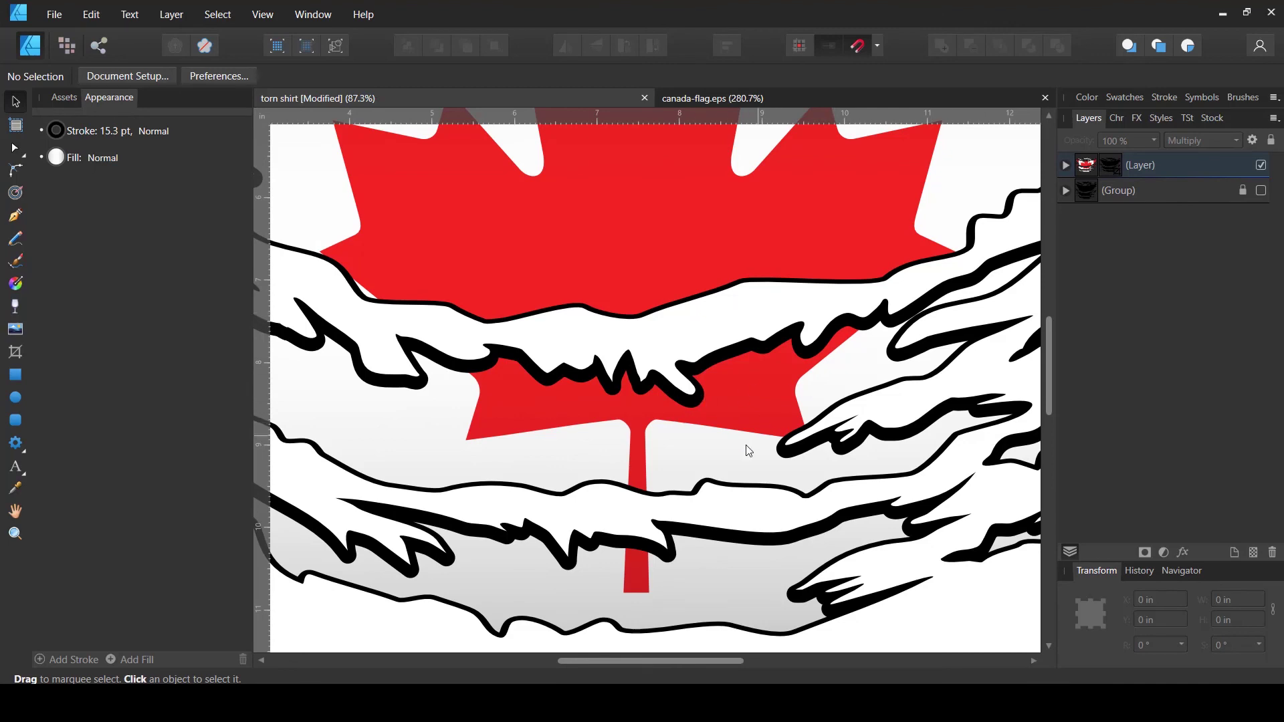
pyautogui.scroll(-2, 737, 451)
pyautogui.scroll(-2, 682, 461)
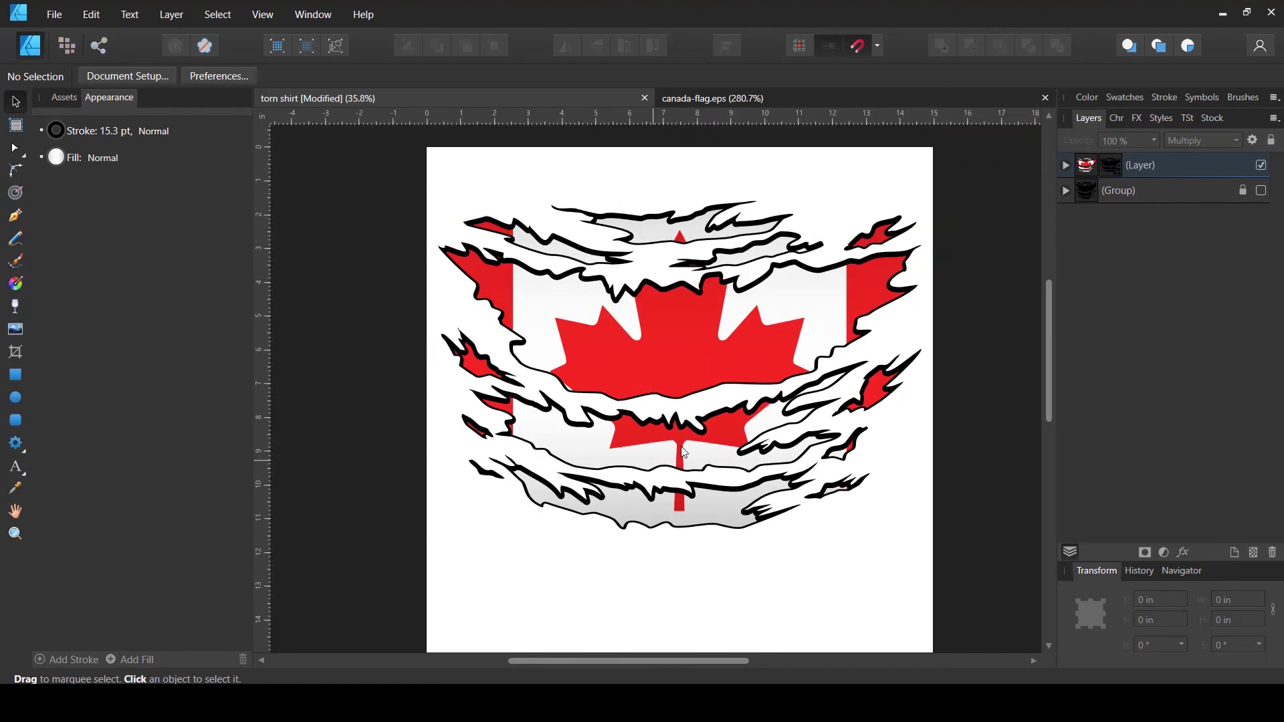
pyautogui.moveTo(897, 435); pyautogui.dragTo(835, 442)
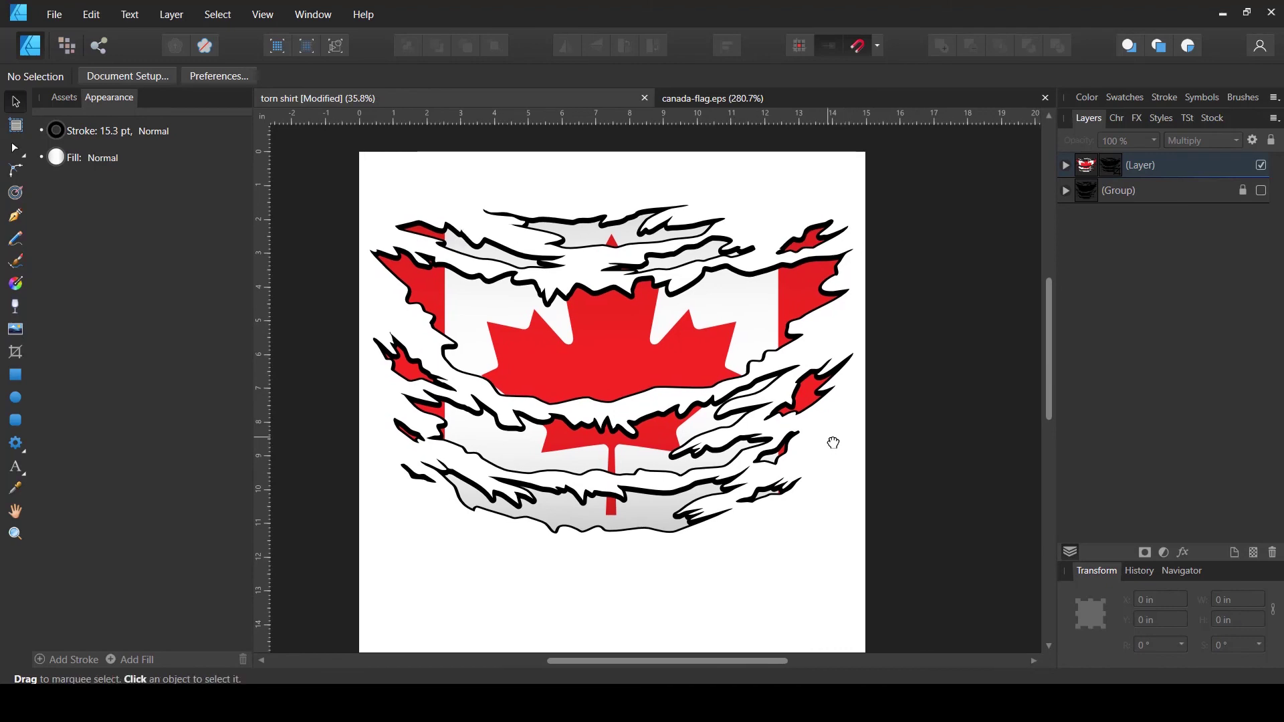
pyautogui.scroll(4, 733, 460)
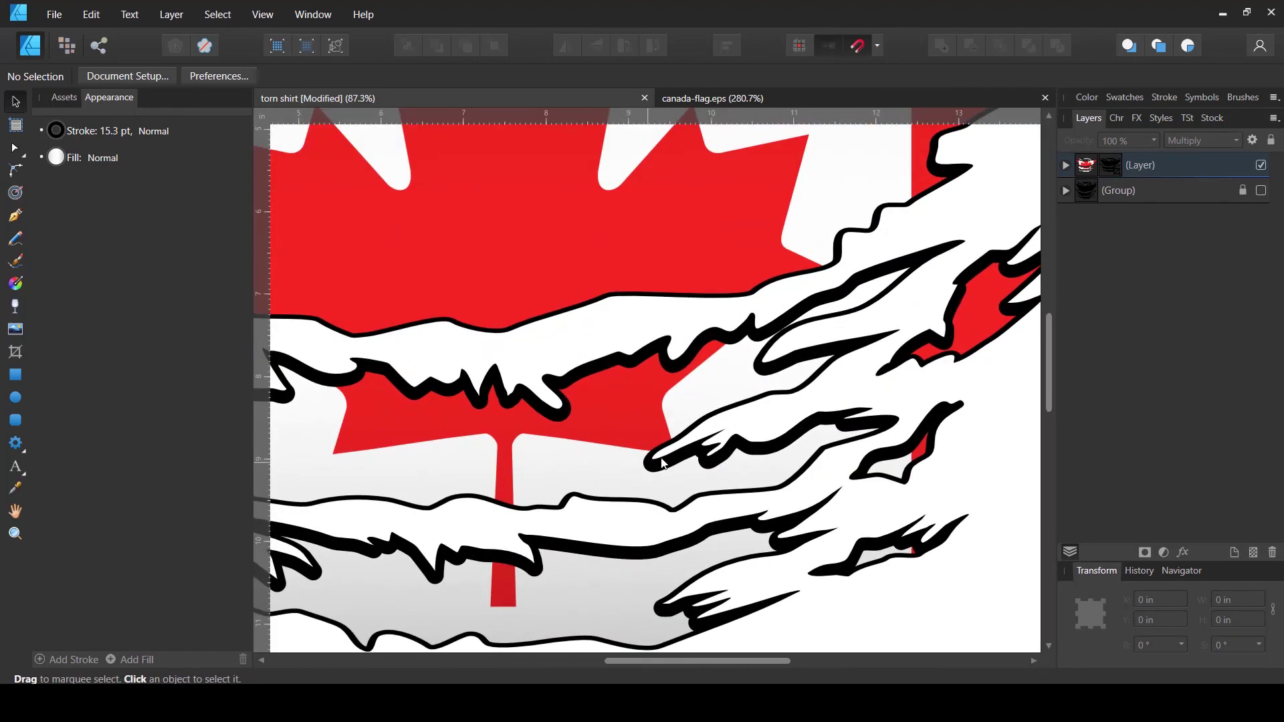
pyautogui.scroll(-5, 631, 479)
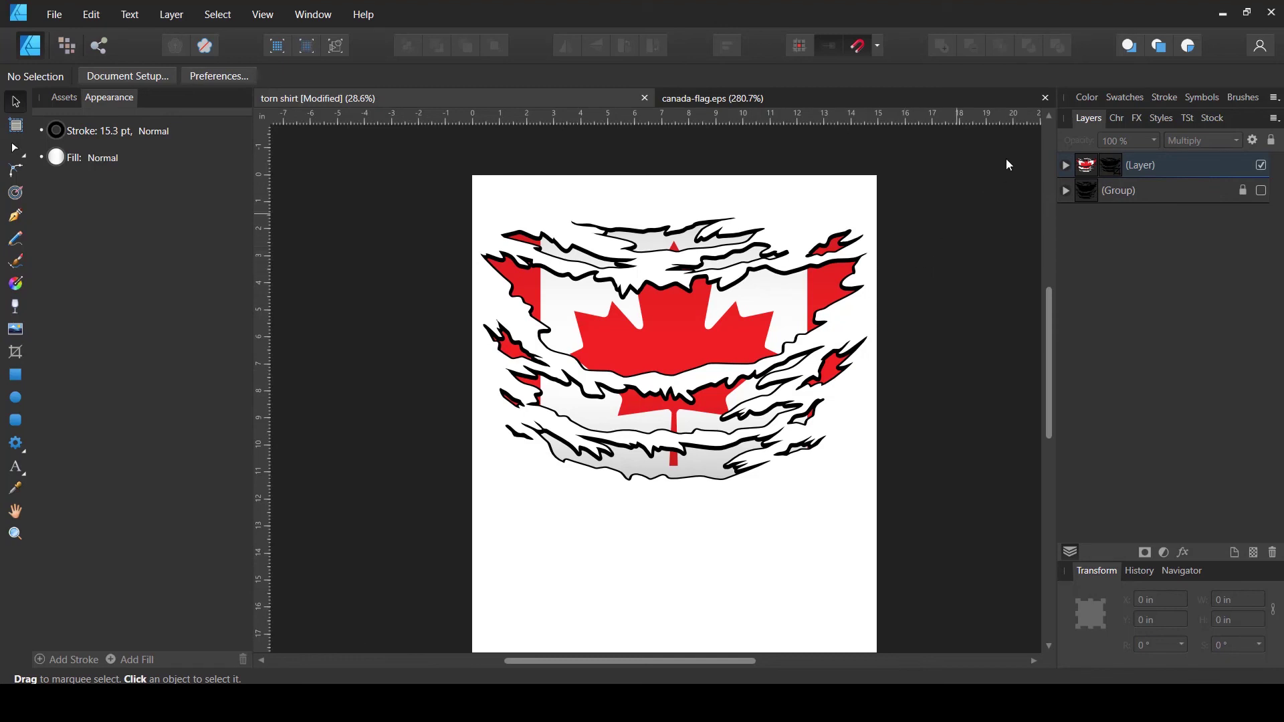
# Close canada-flag.eps and copy the flag layer from united-kingdom-flag.eps into the torn shirt document, above the masked Canadian flag layer.
pyautogui.click(1045, 98)
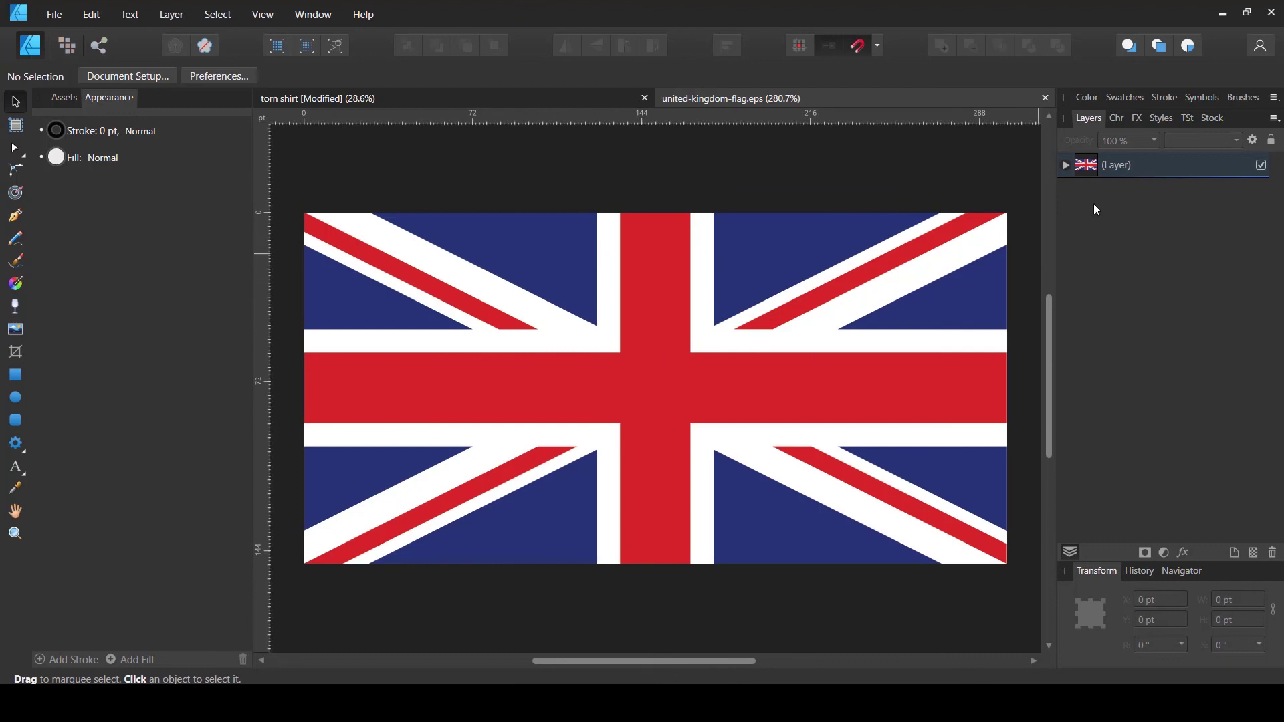
pyautogui.click(1091, 177)
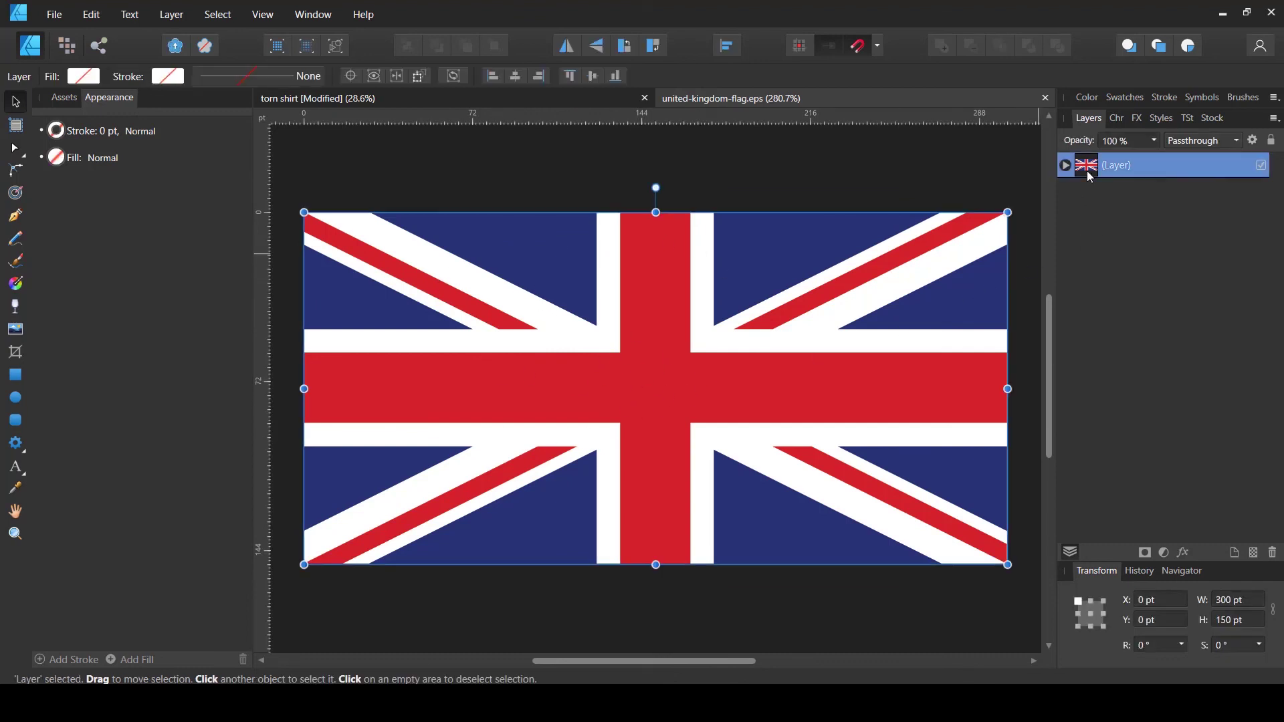
pyautogui.click(511, 98)
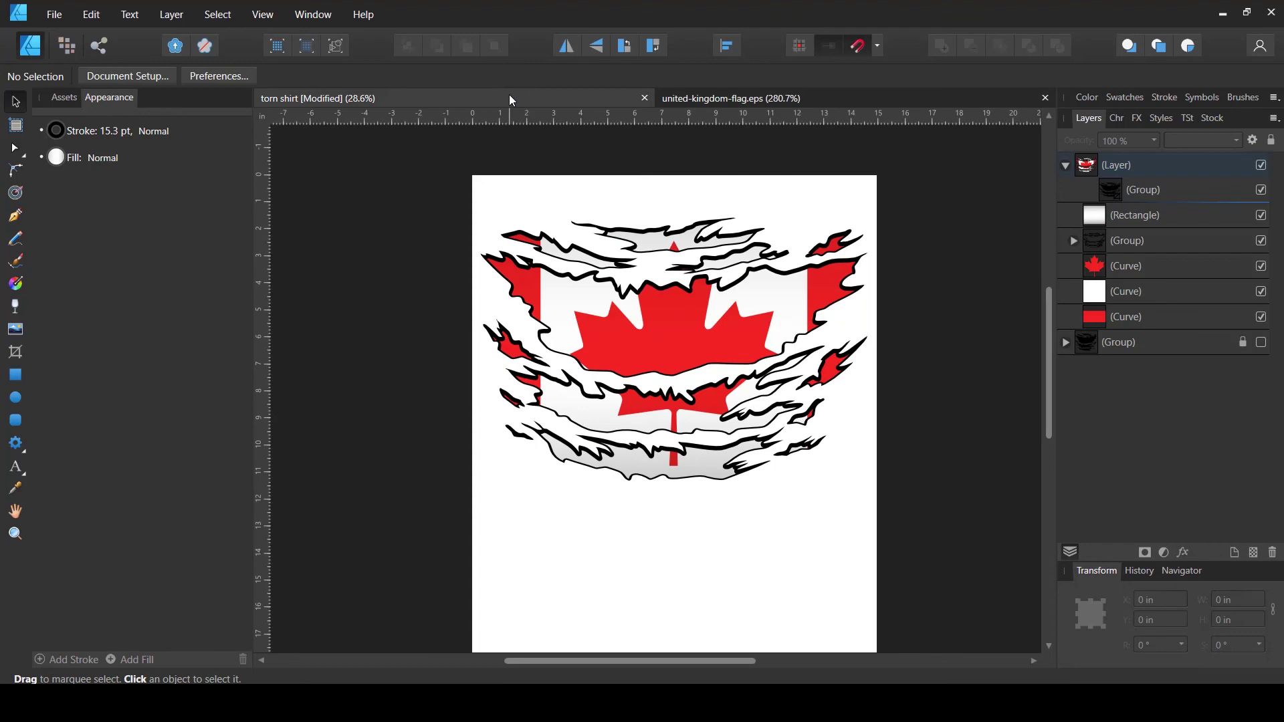
pyautogui.click(1094, 170)
pyautogui.hotkey('ctrl', 'v')
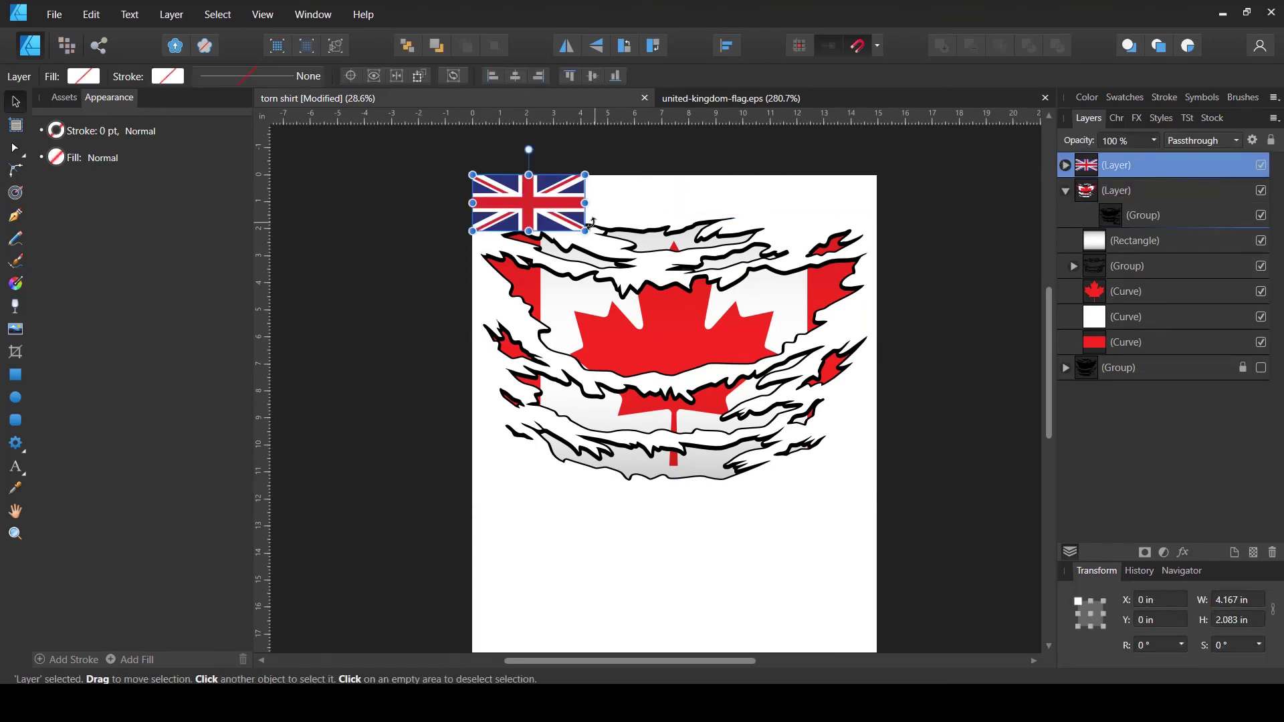
# Enlarge the Union Jack to about 20 in wide and 10 in high, centre it over the torn artwork and deselect it.
pyautogui.moveTo(586, 231); pyautogui.dragTo(966, 422)
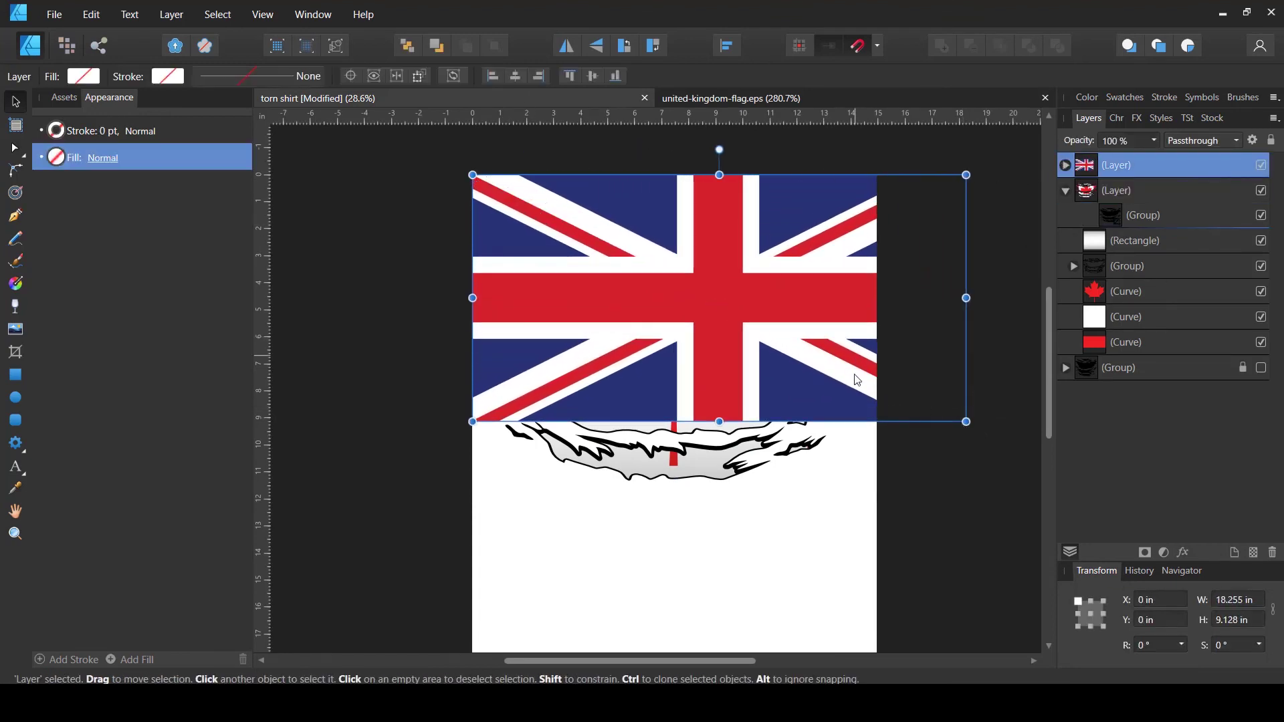
pyautogui.moveTo(858, 380); pyautogui.dragTo(836, 426)
pyautogui.moveTo(945, 246); pyautogui.dragTo(991, 198)
pyautogui.moveTo(917, 295); pyautogui.dragTo(887, 287)
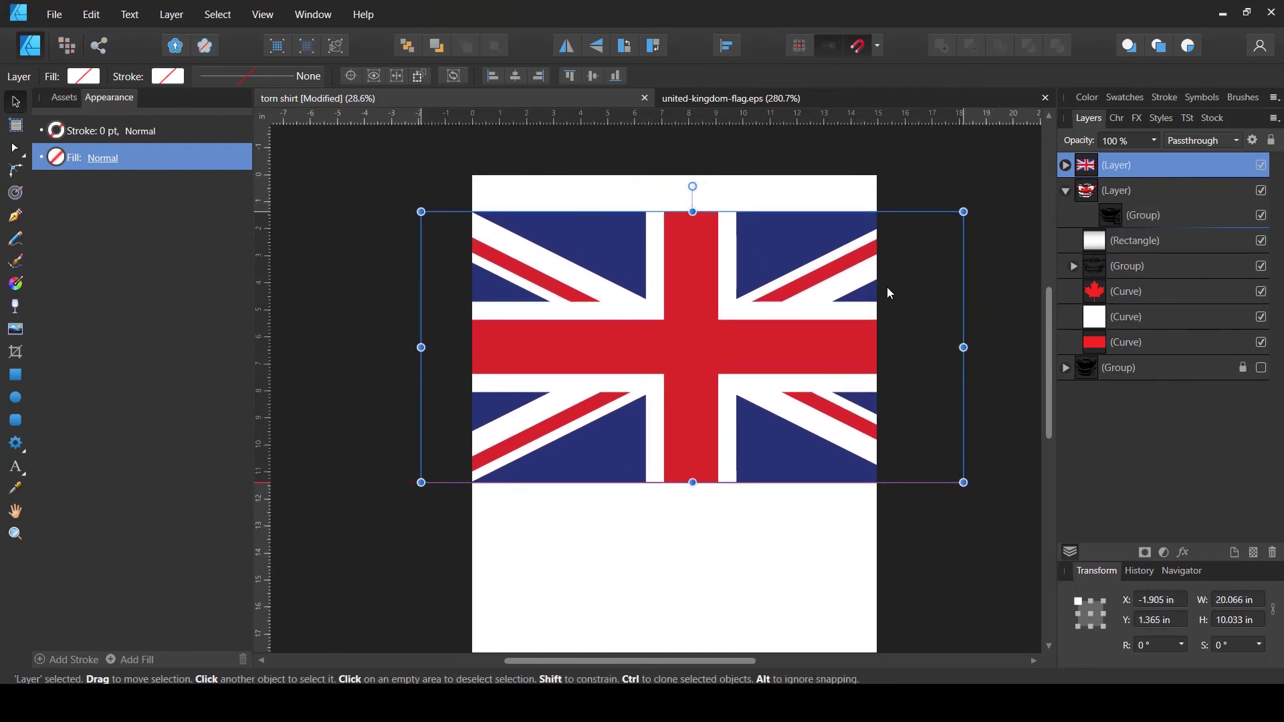
pyautogui.click(767, 545)
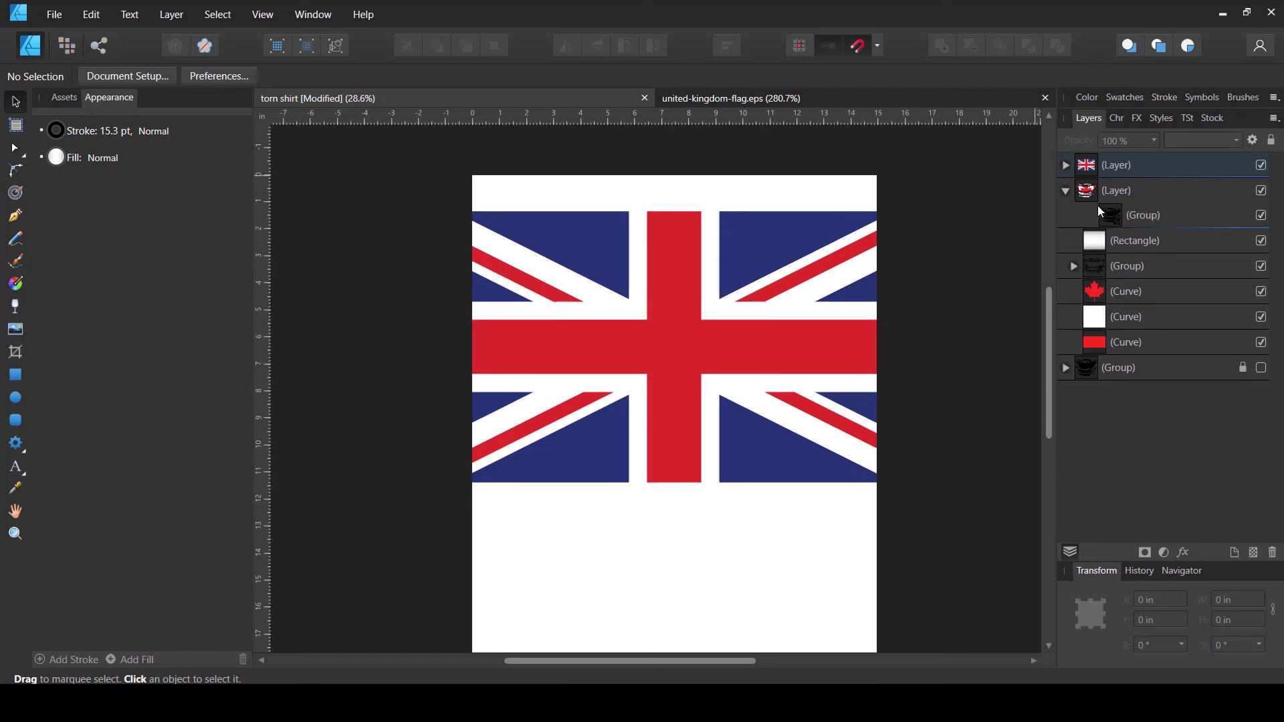
# Transfer the torn-shape mask group from the Canadian flag layer onto the Union Jack layer.
pyautogui.click(1116, 223)
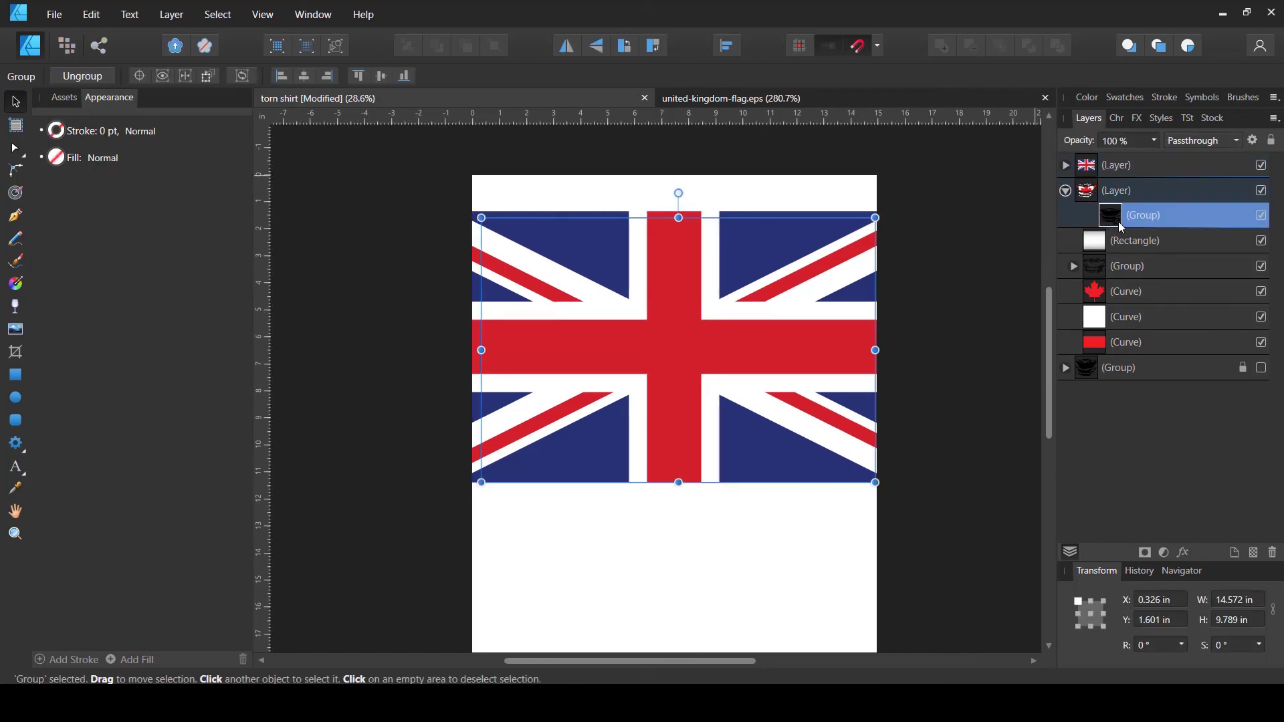
pyautogui.moveTo(1115, 225); pyautogui.dragTo(1104, 172)
# Move the shading rectangle and the black outline group into the Union Jack layer, and hide the Canadian flag layer.
pyautogui.click(1104, 222)
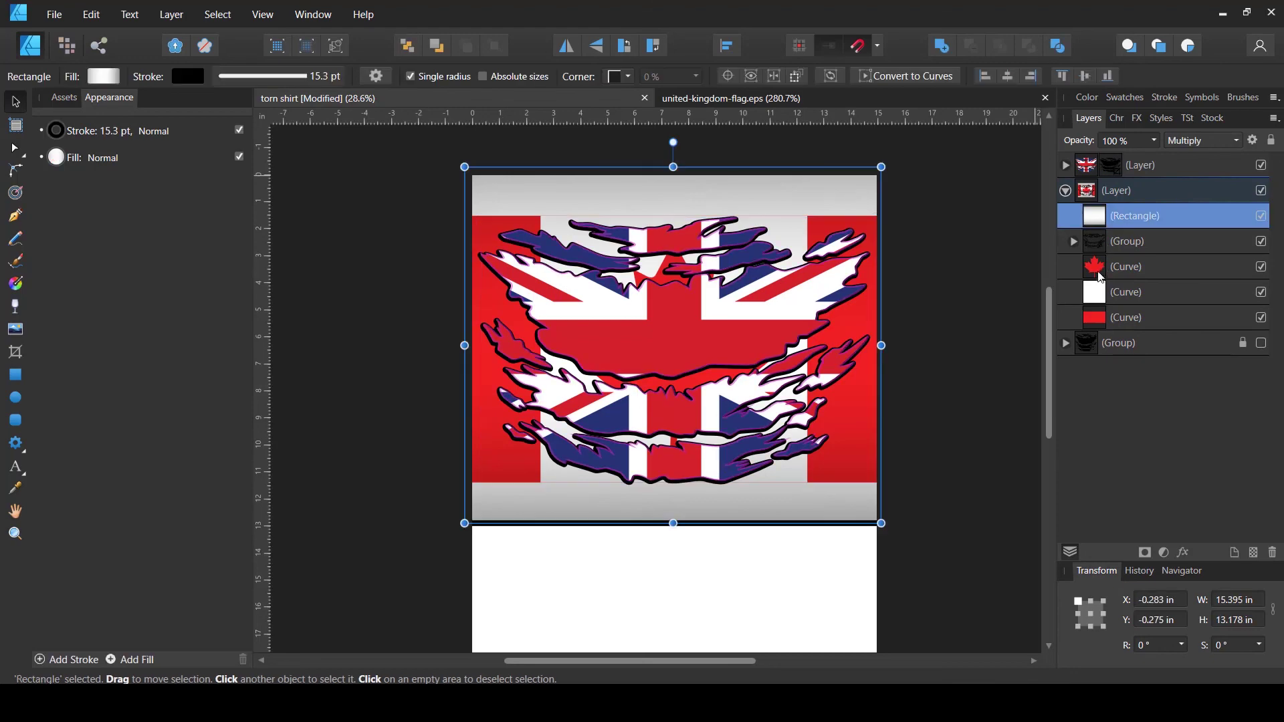
pyautogui.click(1109, 247)
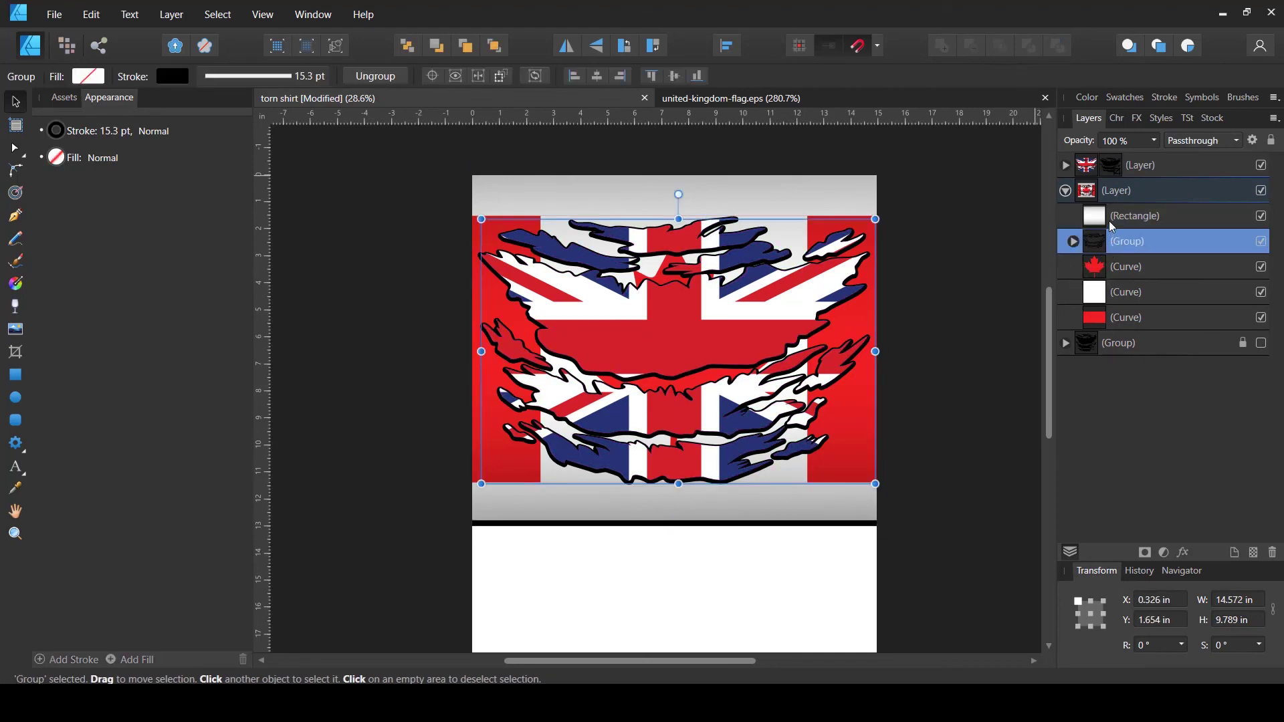
pyautogui.keyDown('shift'); pyautogui.click(1110, 221); pyautogui.keyUp('shift')
pyautogui.moveTo(1104, 253); pyautogui.dragTo(1103, 172)
pyautogui.click(1261, 192)
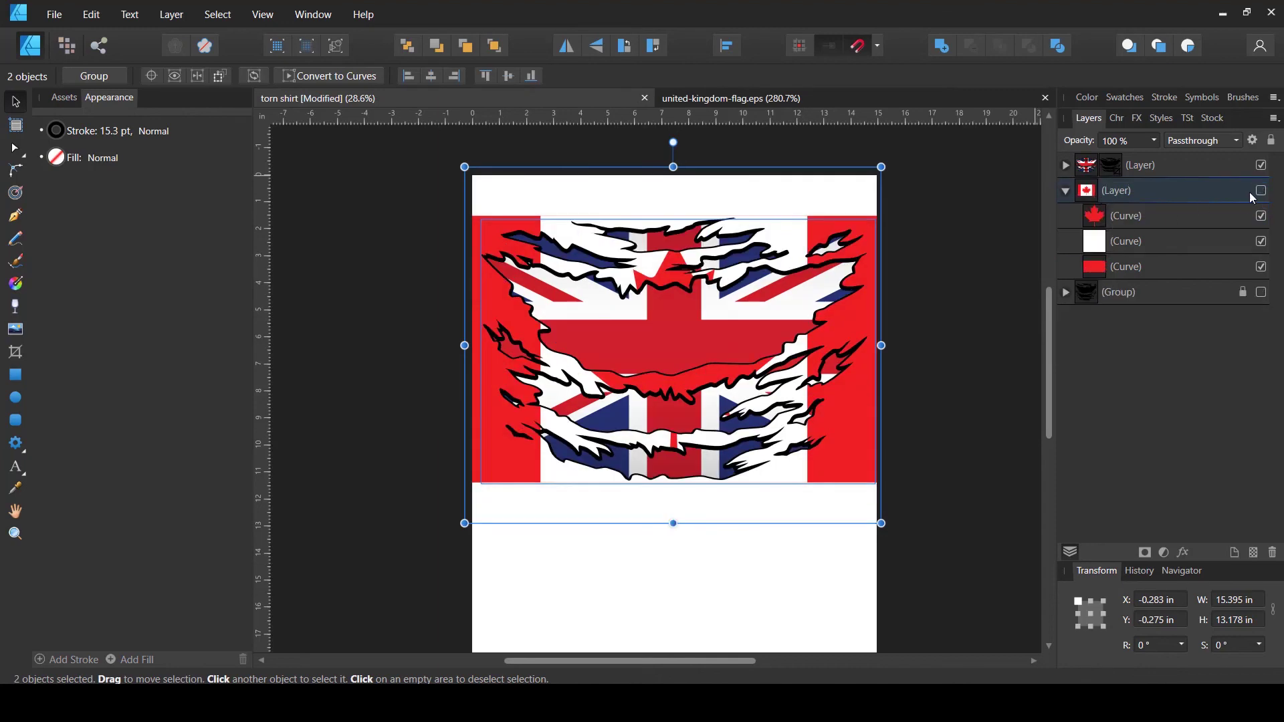
pyautogui.click(984, 276)
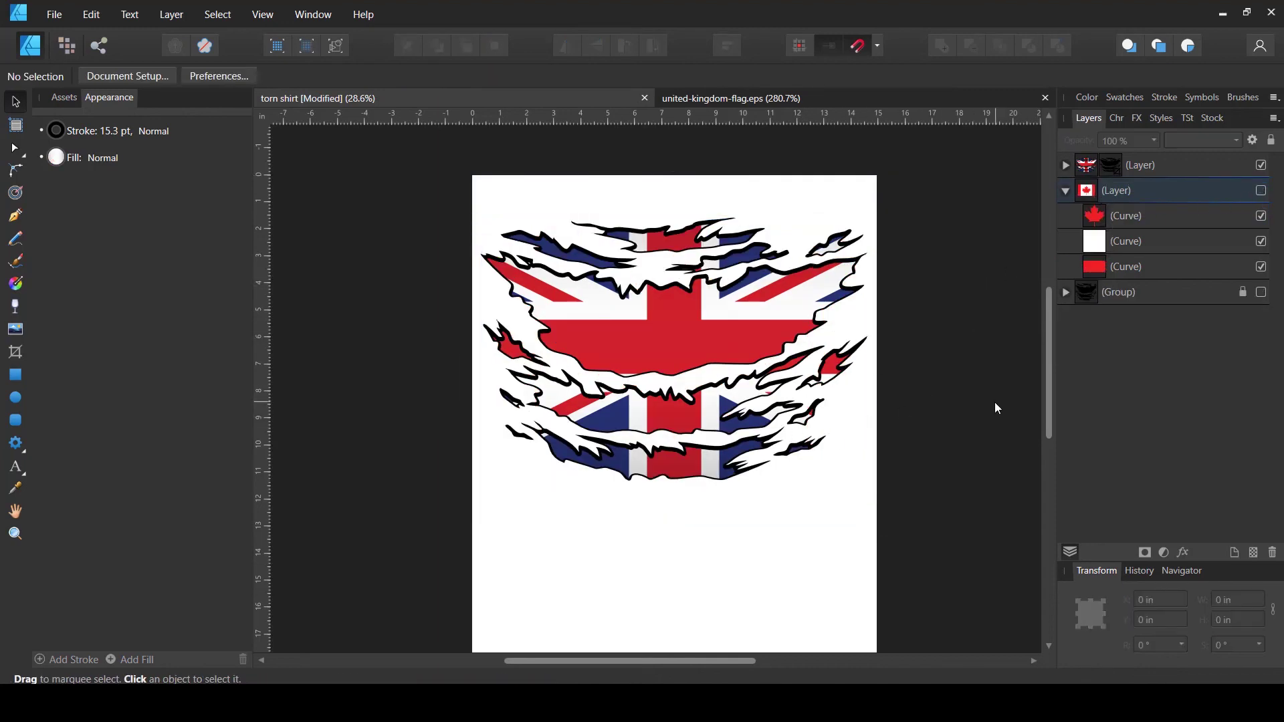